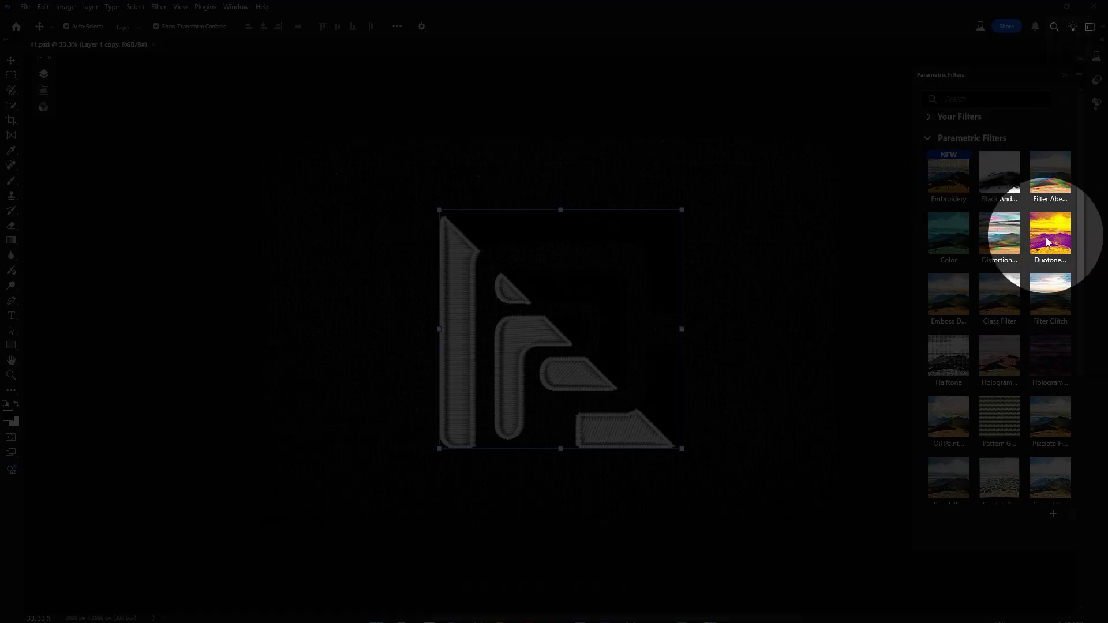
Apply the Embroidery parametric filter to the monogram logo and lower its Fill Height slightly.
{"action": "left_click", "coordinate": [949, 173]}
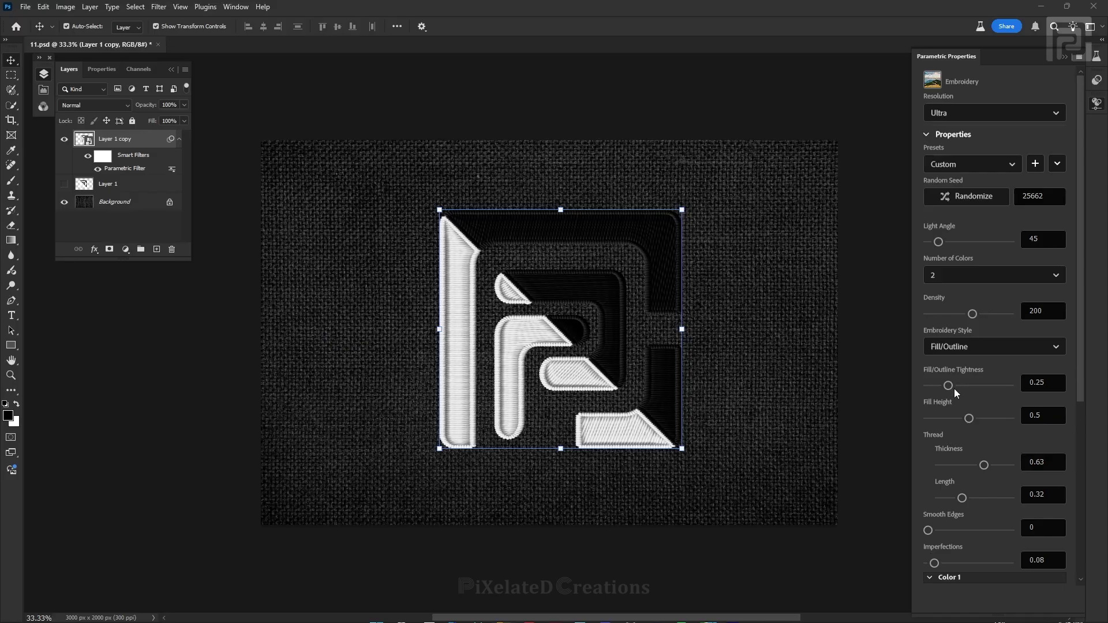
{"action": "left_click_drag", "start_coordinate": [969, 418], "coordinate": [960, 418]}
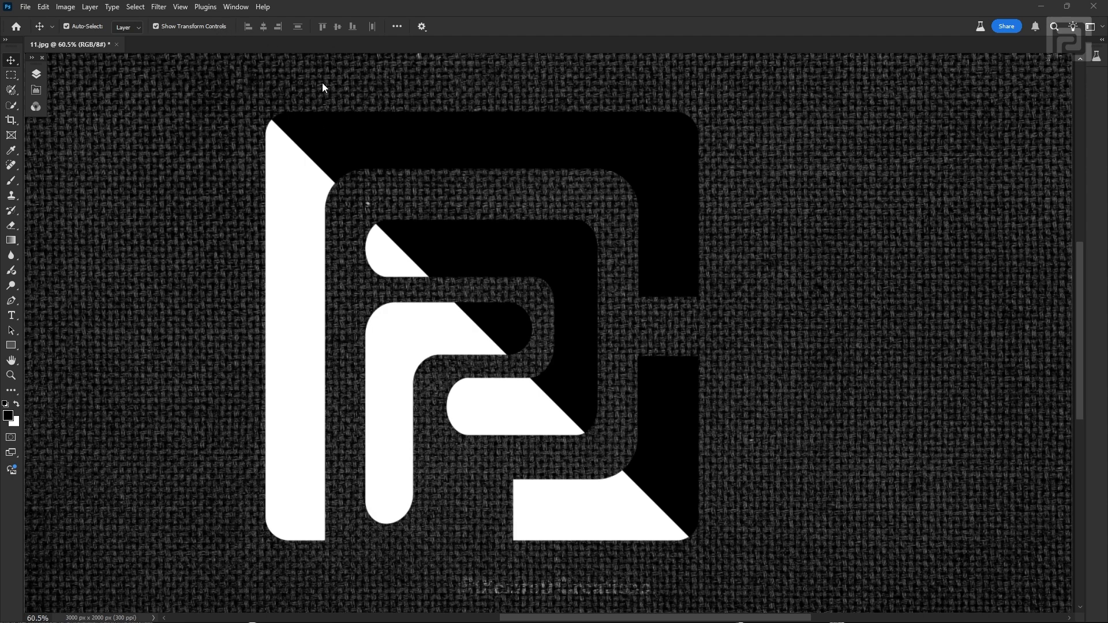
Select the flat logo on Layer 1 and apply the Embroidery parametric filter to it.
{"action": "key", "text": "alt+]"}
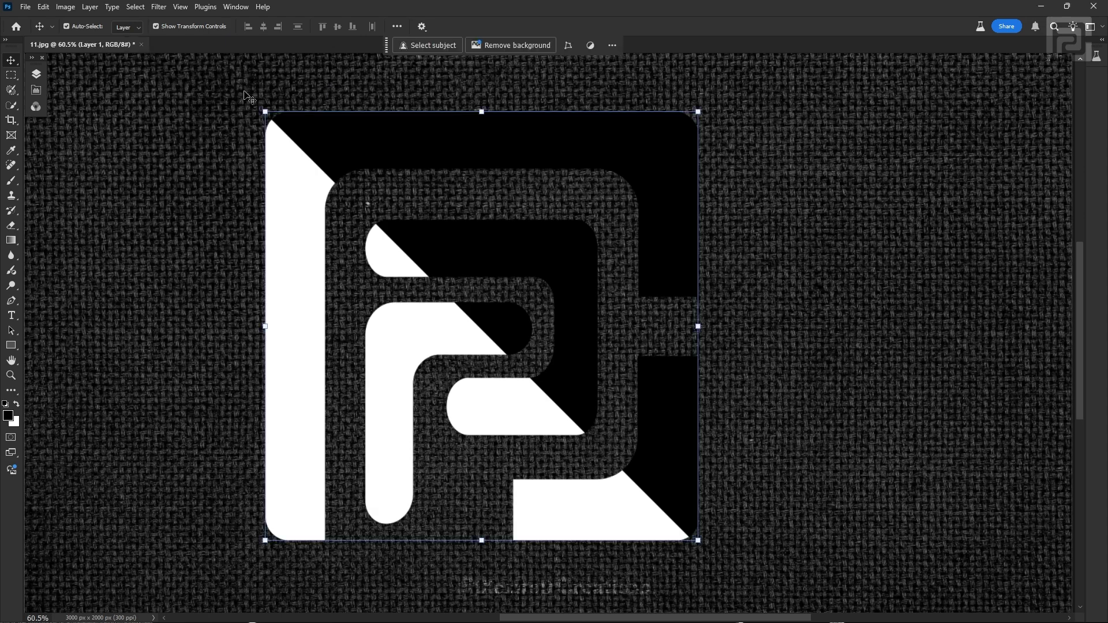
{"action": "left_click", "coordinate": [160, 7]}
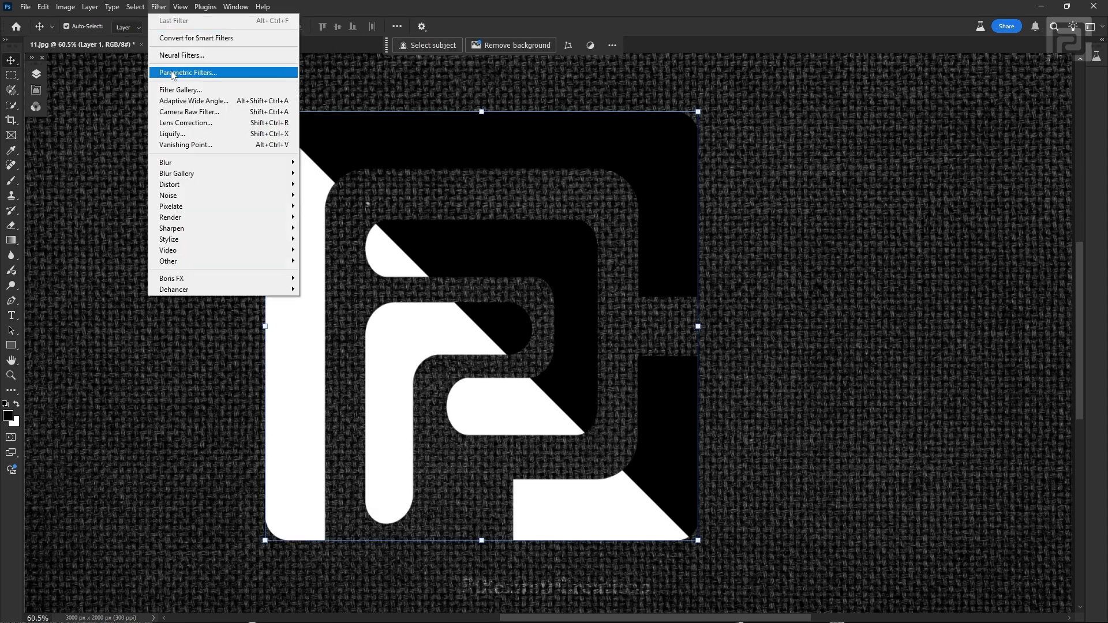
{"action": "left_click", "coordinate": [185, 72]}
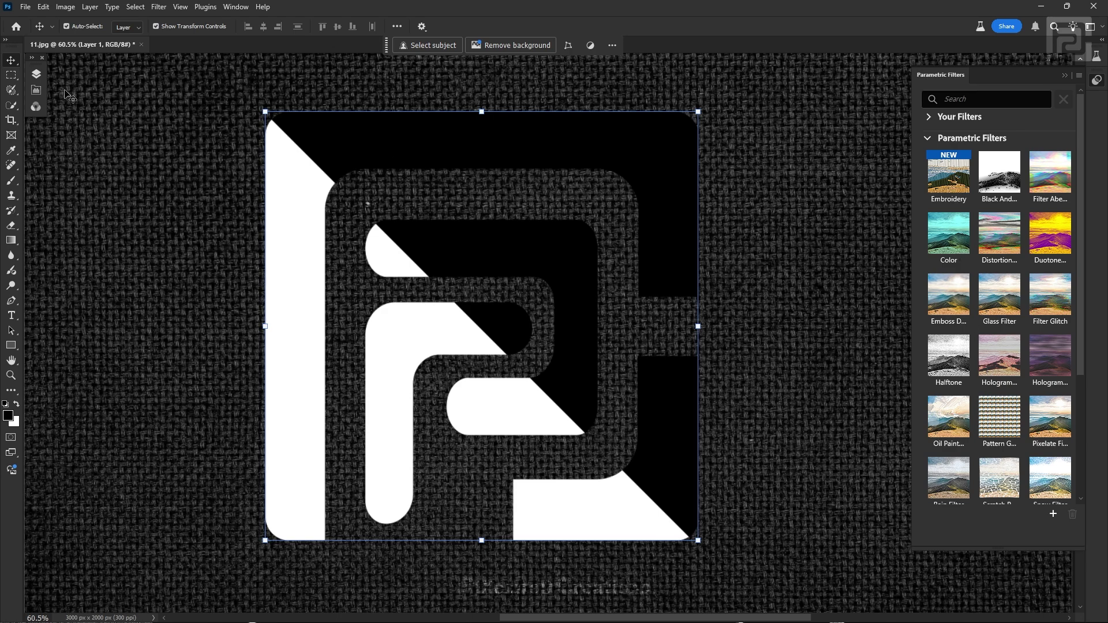
{"action": "left_click", "coordinate": [35, 74]}
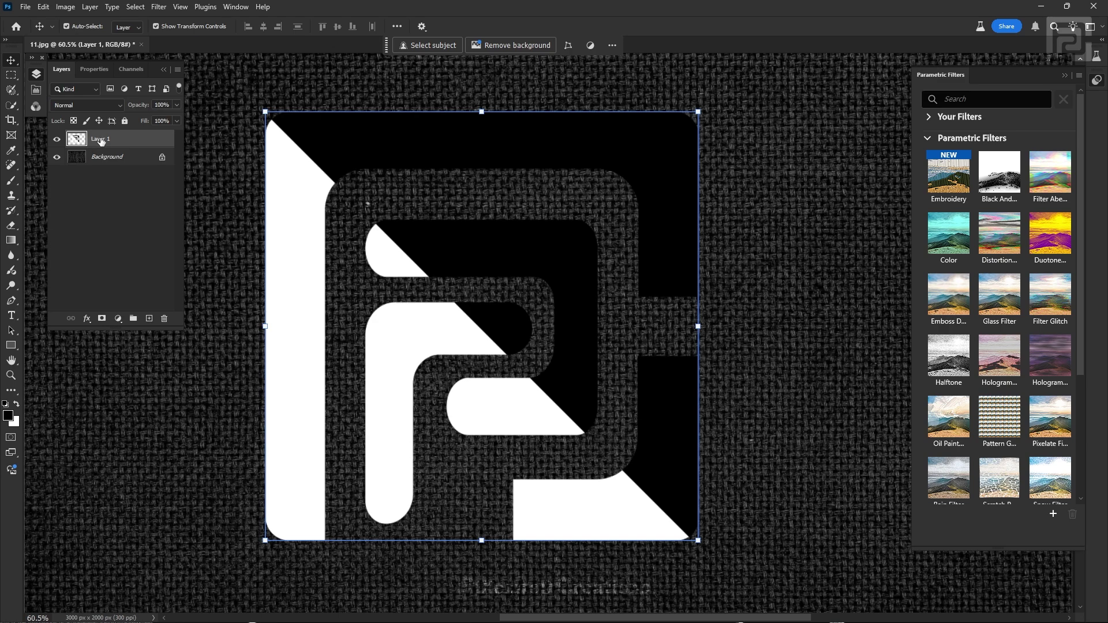
{"action": "left_click", "coordinate": [945, 184]}
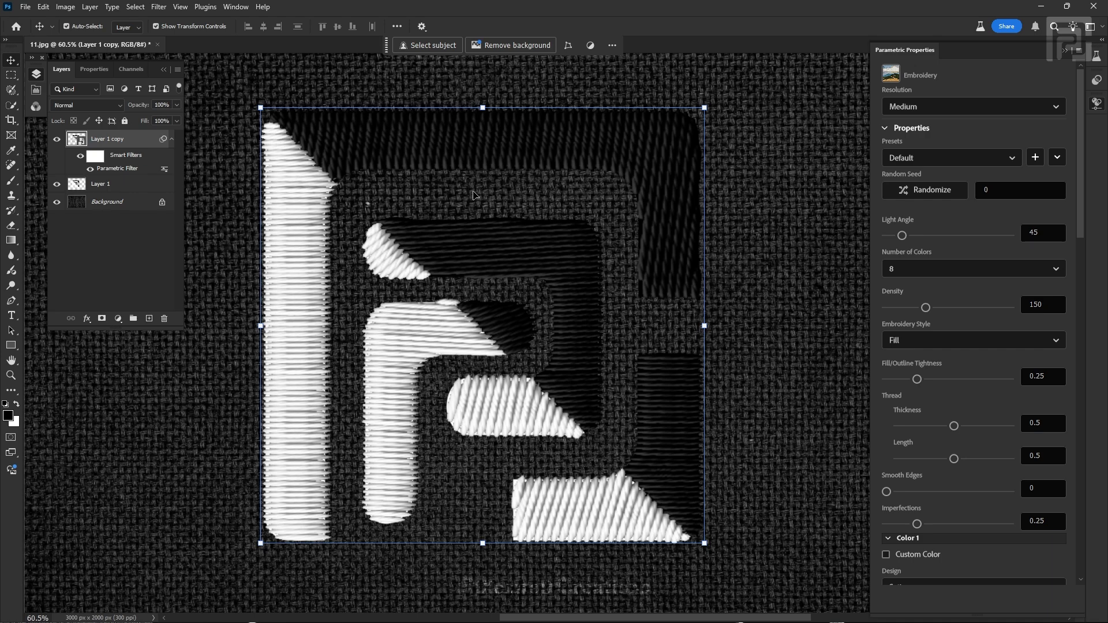
Toggle the visibility of Layer 1 and Layer 1 copy to compare the flat logo with the embroidered one.
{"action": "left_click", "coordinate": [57, 188]}
{"action": "left_click", "coordinate": [57, 186]}
{"action": "left_click", "coordinate": [56, 187]}
{"action": "left_click", "coordinate": [57, 185]}
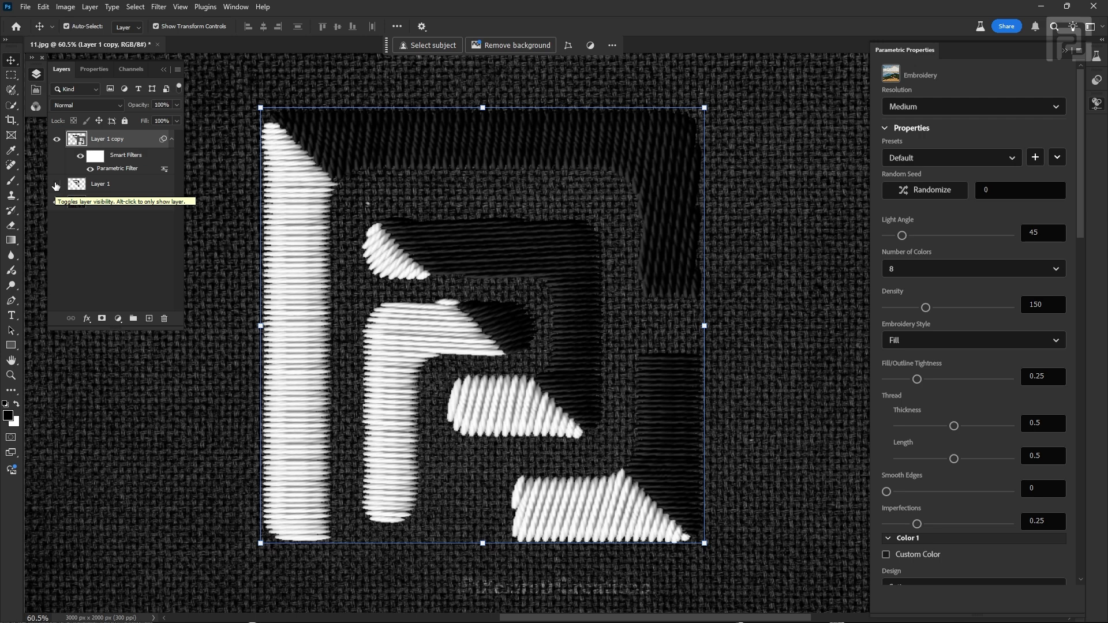
{"action": "left_click", "coordinate": [56, 185]}
{"action": "left_click", "coordinate": [56, 139]}
{"action": "left_click", "coordinate": [56, 140]}
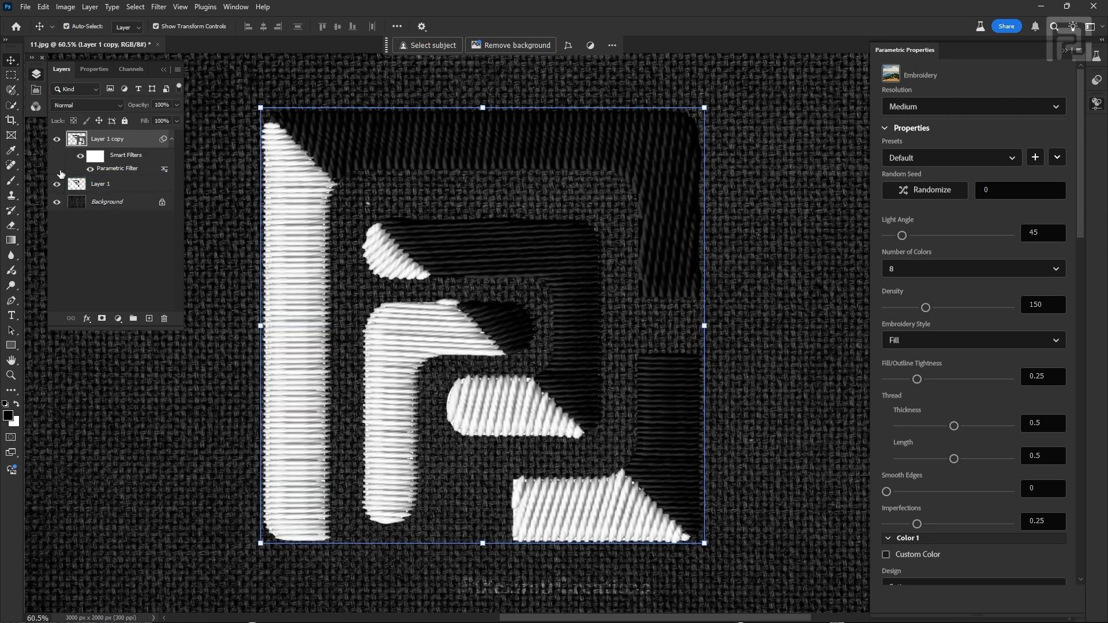
Hide the original Layer 1 beneath the embroidered copy and collapse the layer list.
{"action": "left_click", "coordinate": [58, 189]}
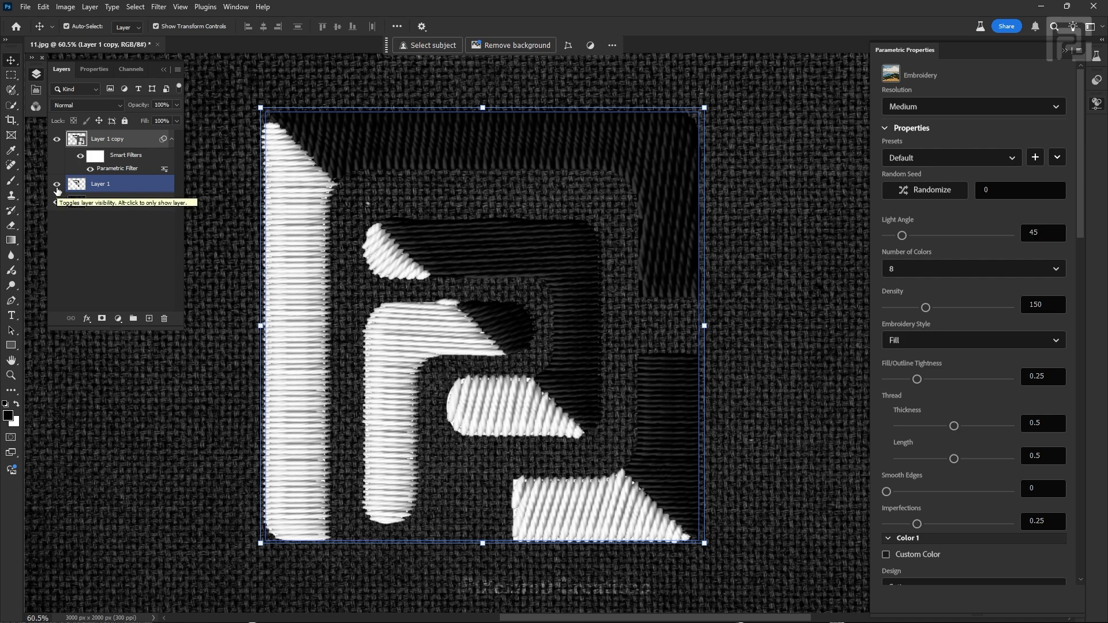
{"action": "left_click", "coordinate": [56, 184]}
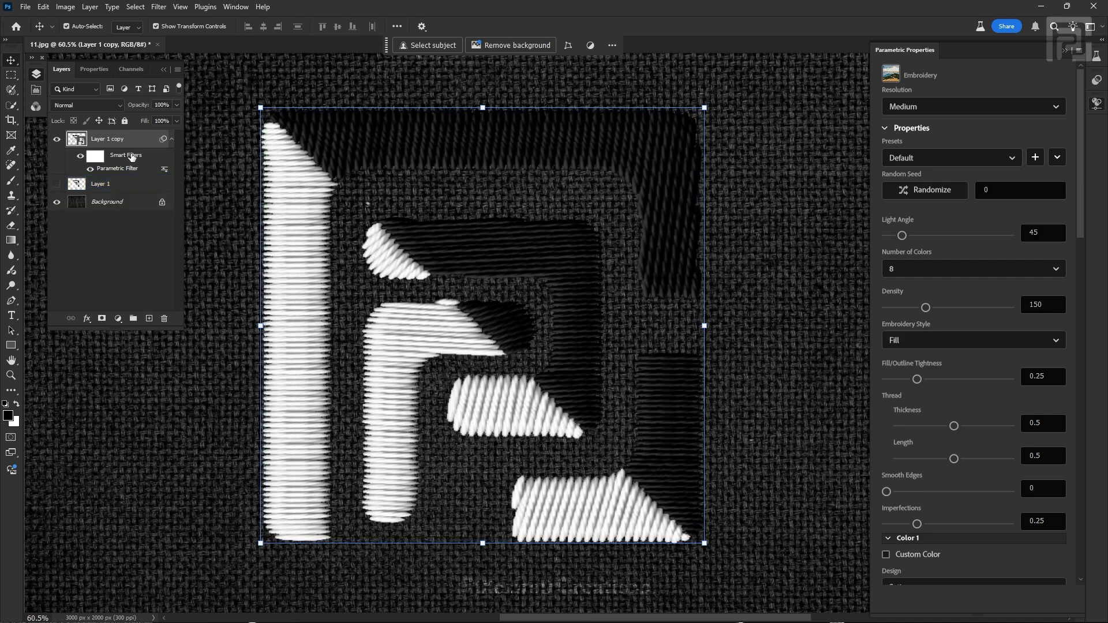
{"action": "left_click", "coordinate": [164, 70]}
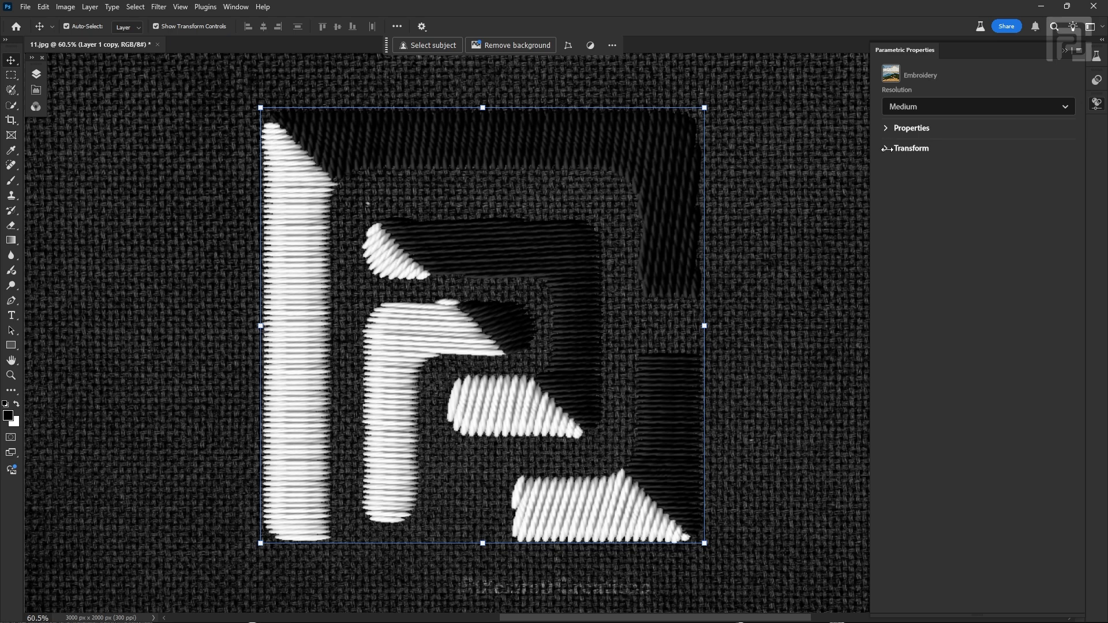
Expand the Embroidery filter's properties and set its resolution to High.
{"action": "left_click", "coordinate": [888, 128]}
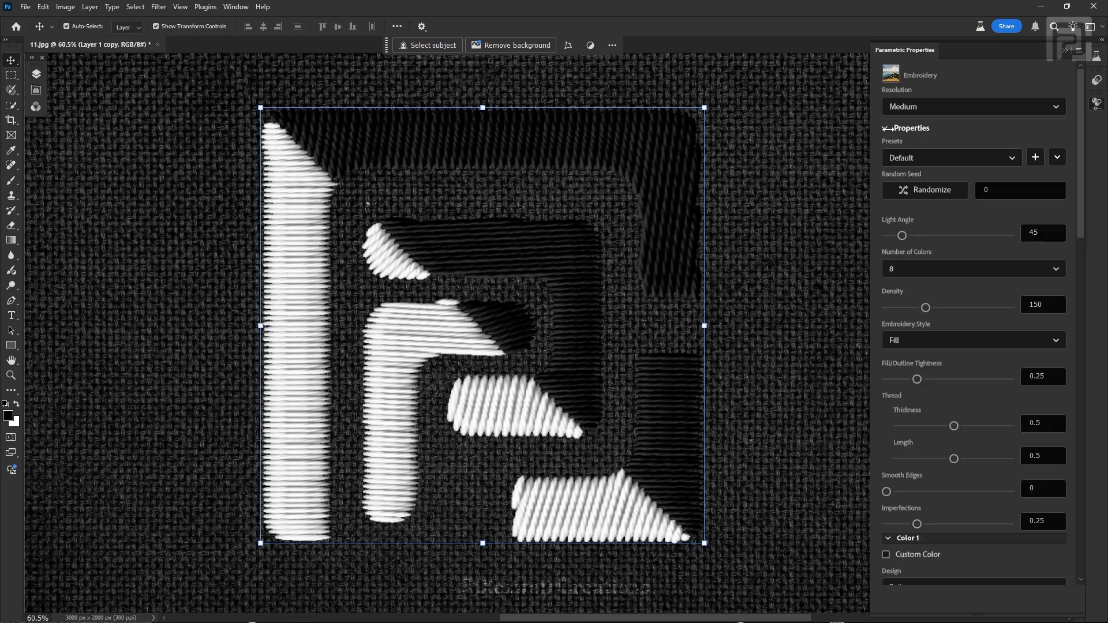
{"action": "scroll", "coordinate": [973, 507], "scroll_direction": "down", "scroll_amount": 5}
{"action": "scroll", "coordinate": [953, 577], "scroll_direction": "up", "scroll_amount": 5}
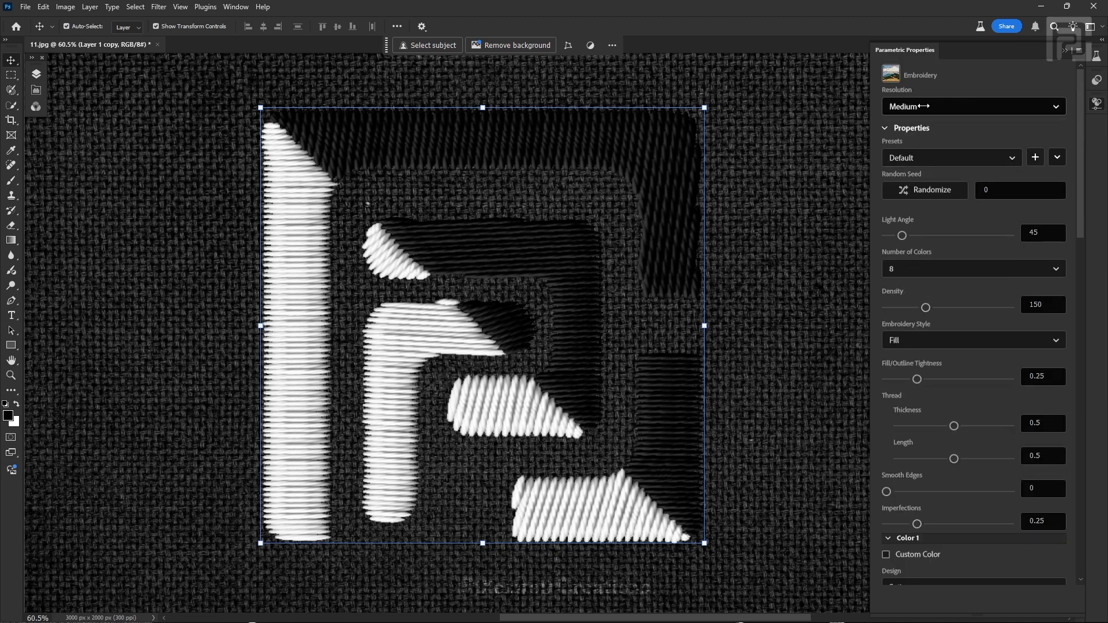
{"action": "left_click", "coordinate": [963, 106]}
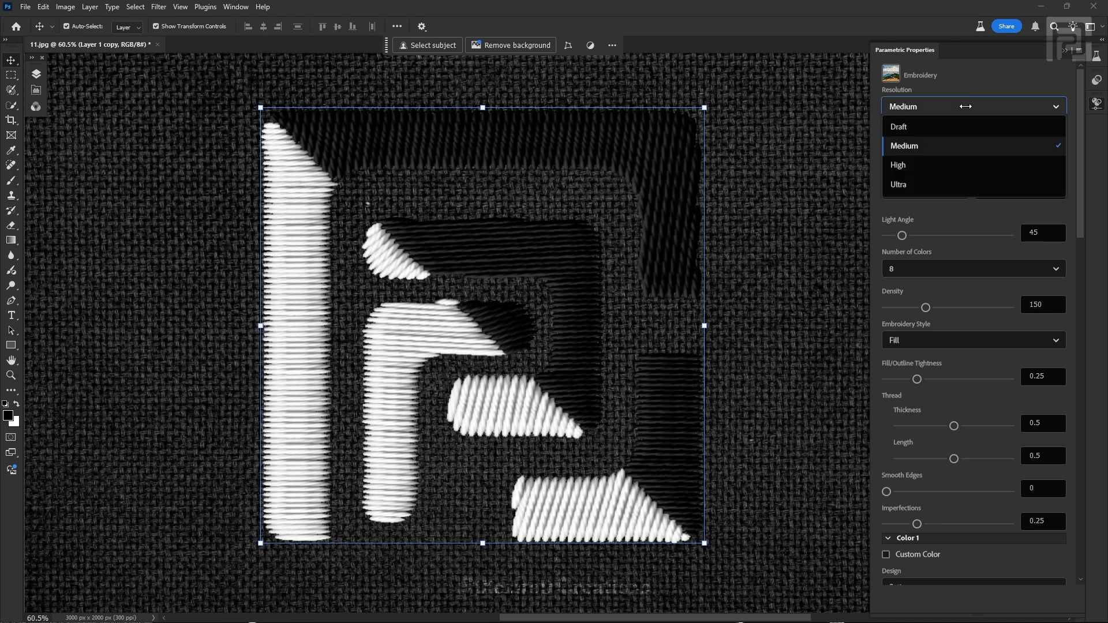
{"action": "left_click", "coordinate": [944, 165]}
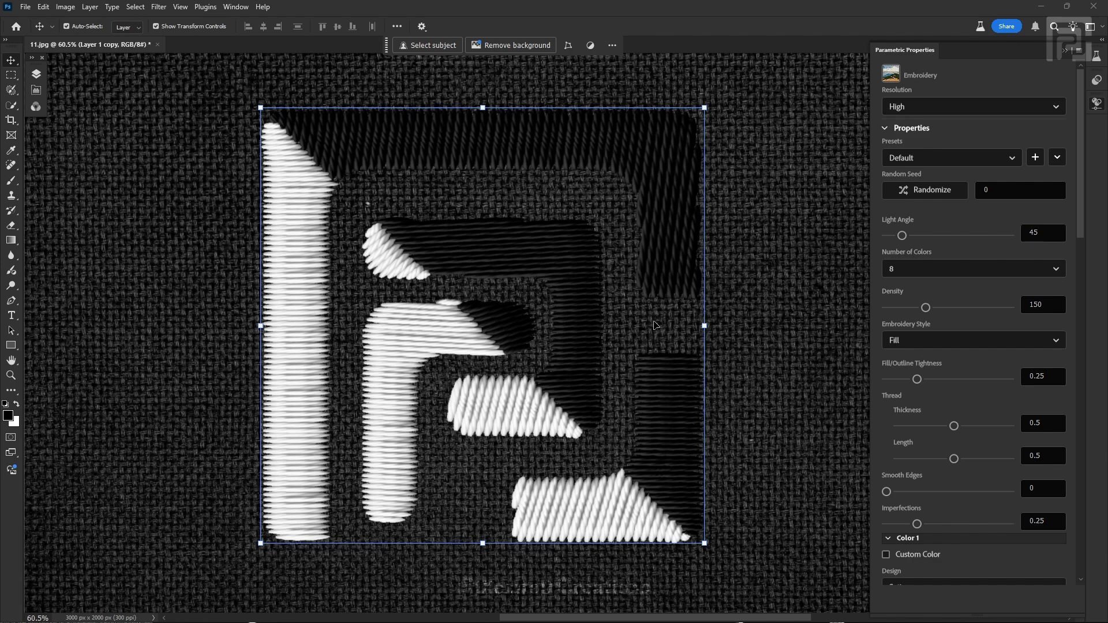
{"action": "left_click", "coordinate": [961, 106]}
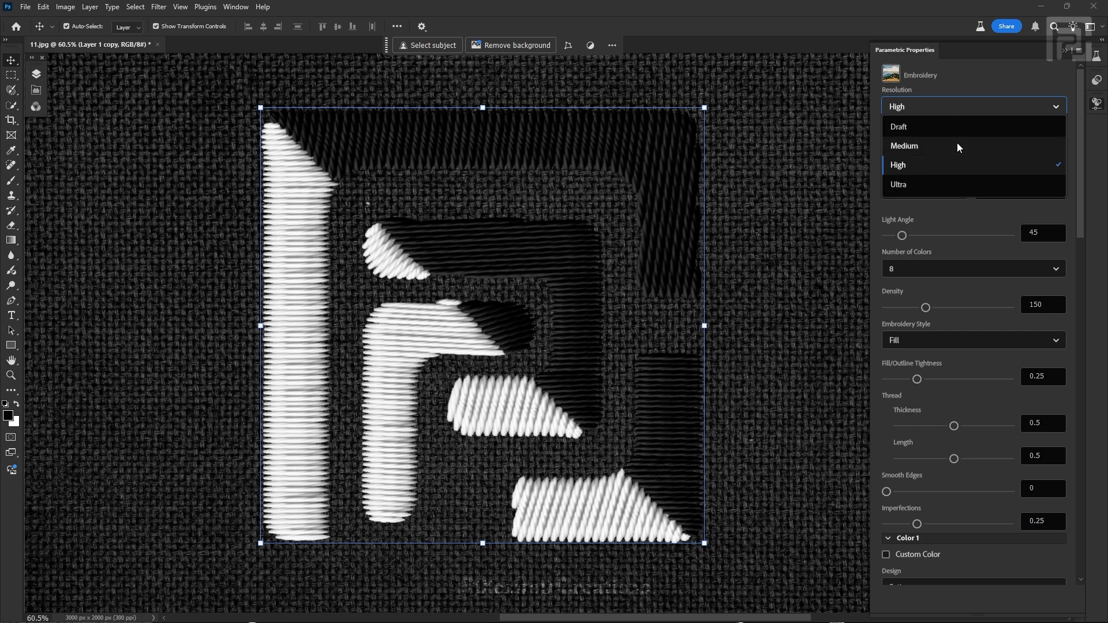
{"action": "left_click", "coordinate": [990, 95]}
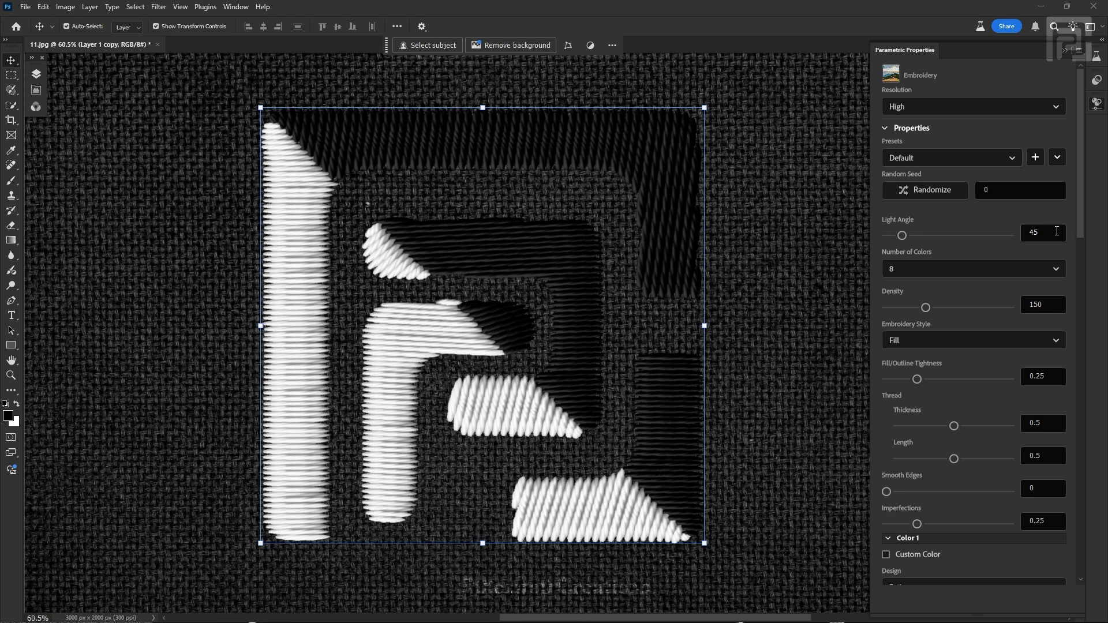
Try a light angle of 180 on the embroidered logo, and set it back to 45.
{"action": "left_click", "coordinate": [1057, 231]}
{"action": "type", "text": "180"}
{"action": "key", "text": "Return"}
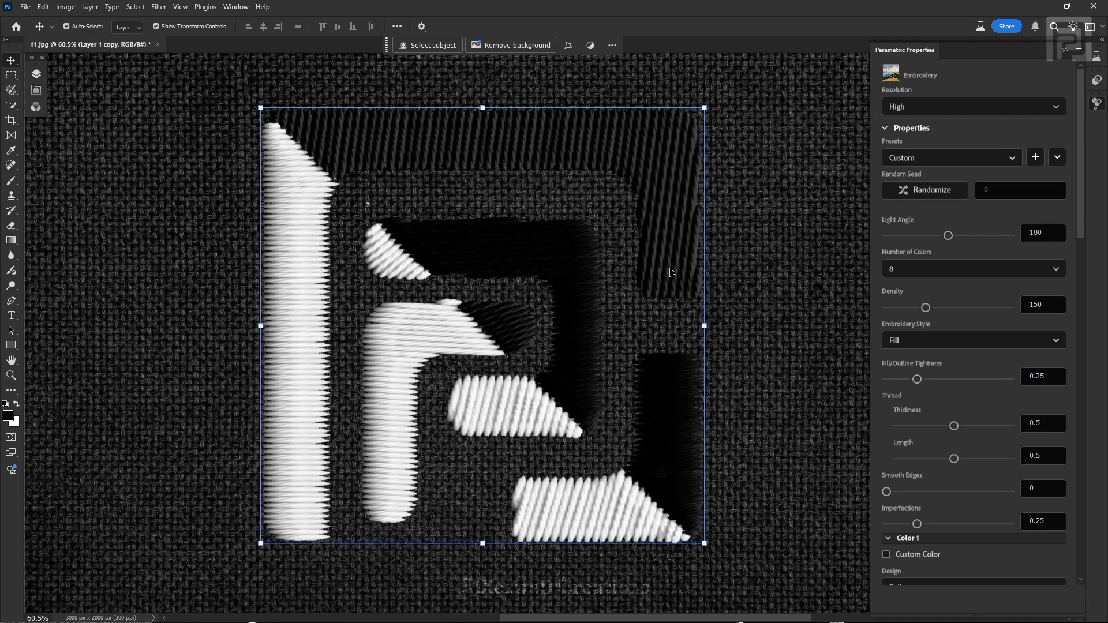
{"action": "left_click", "coordinate": [1064, 236]}
{"action": "type", "text": "45"}
{"action": "key", "text": "Return"}
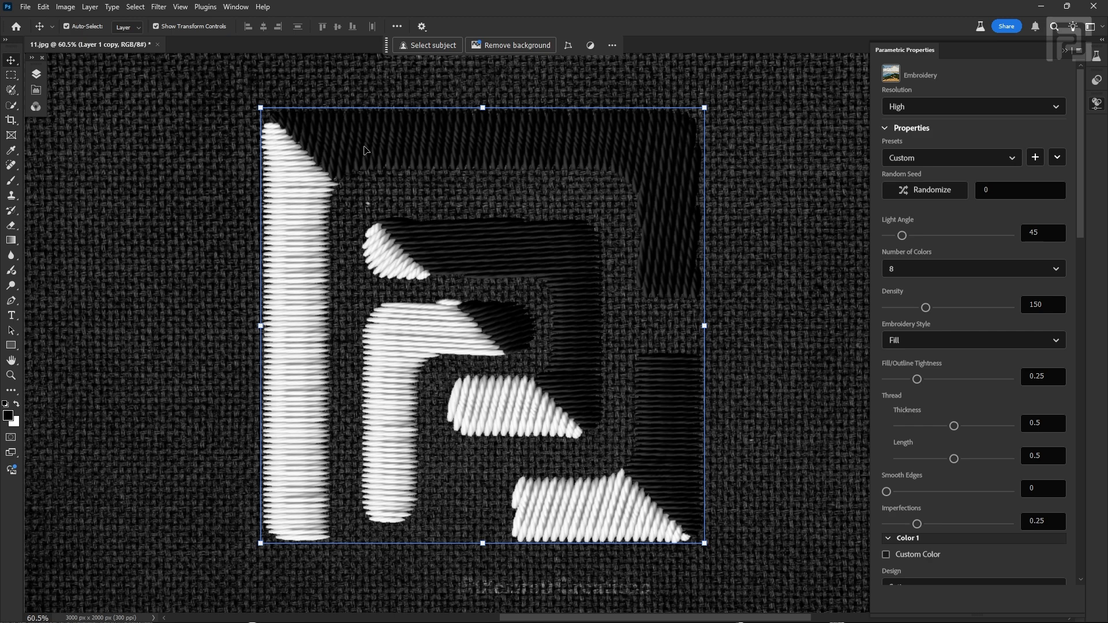
{"action": "left_click", "coordinate": [926, 274]}
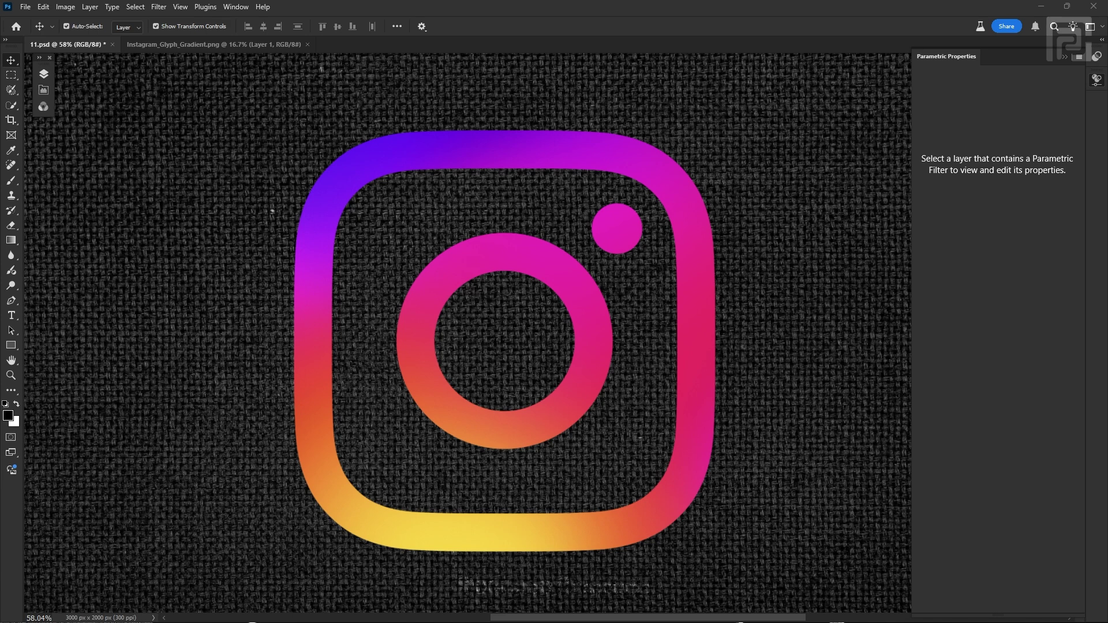
Select the gradient Instagram logo on Layer 2 and apply the Embroidery parametric filter to it.
{"action": "left_click", "coordinate": [44, 74]}
{"action": "left_click", "coordinate": [110, 139]}
{"action": "left_click", "coordinate": [158, 7]}
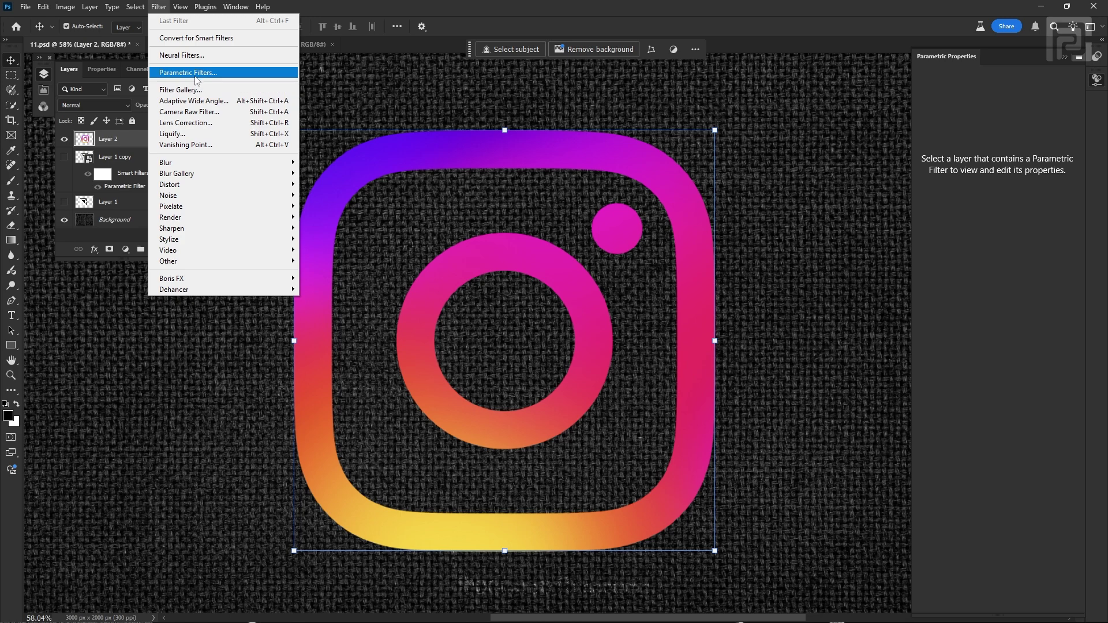
{"action": "left_click", "coordinate": [192, 73]}
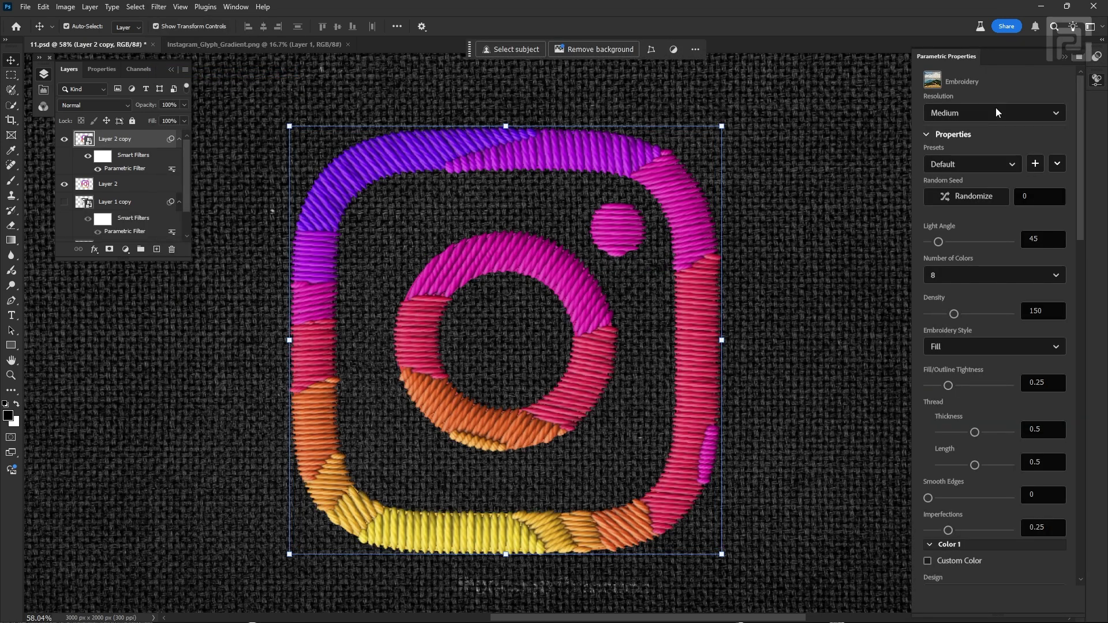
Set the Instagram embroidery's resolution to Ultra and hide the original Layer 2.
{"action": "left_click", "coordinate": [982, 118]}
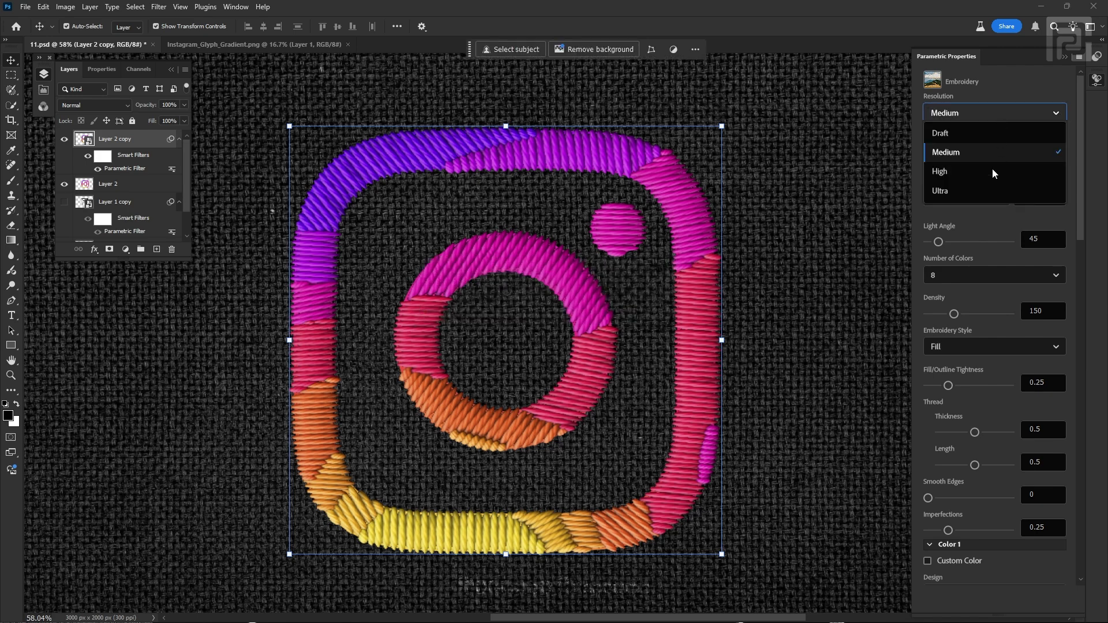
{"action": "left_click", "coordinate": [979, 190]}
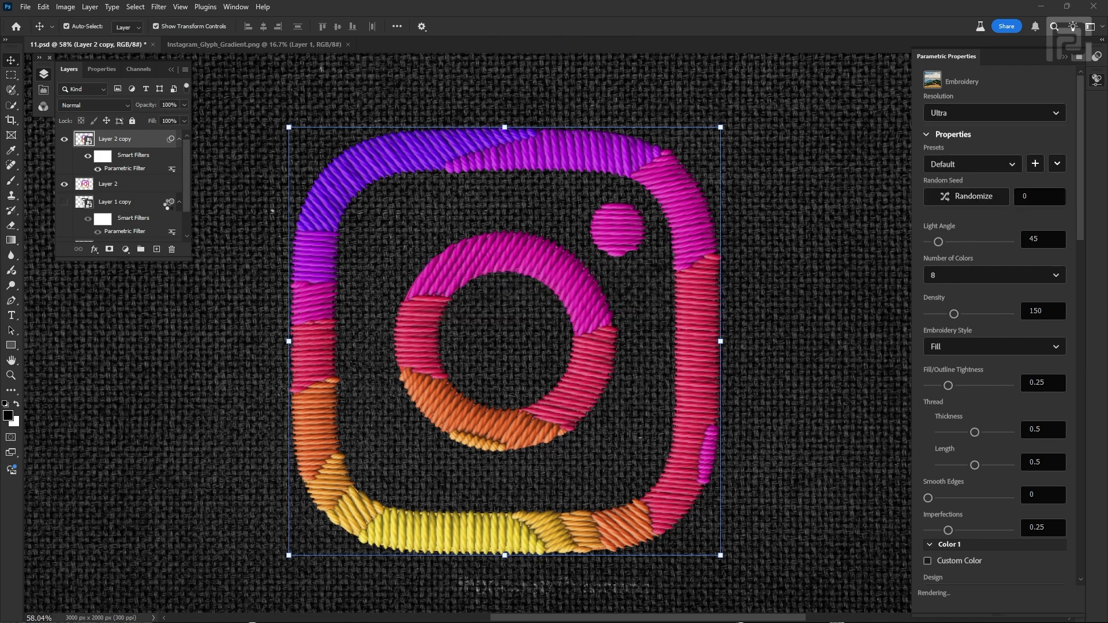
{"action": "left_click", "coordinate": [64, 185]}
{"action": "left_click", "coordinate": [64, 186]}
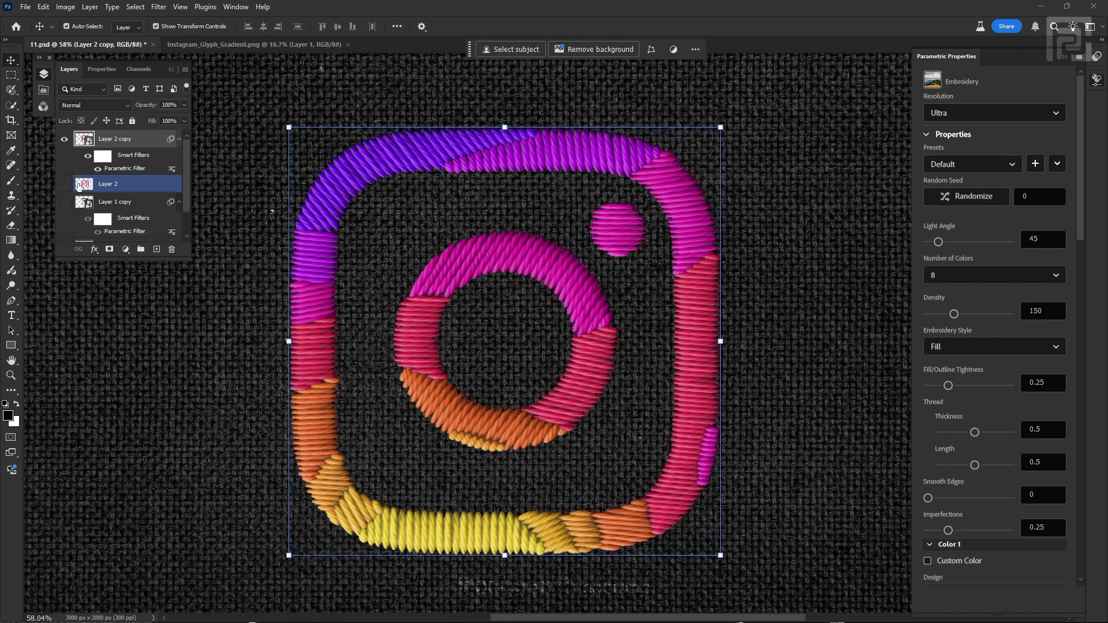
Examine the Number of Colors options and the design, orientation and height settings of each thread color.
{"action": "left_click", "coordinate": [971, 279]}
{"action": "left_click", "coordinate": [989, 258]}
{"action": "scroll", "coordinate": [1002, 452], "scroll_direction": "down", "scroll_amount": 1}
{"action": "scroll", "coordinate": [1002, 452], "scroll_direction": "down", "scroll_amount": 15}
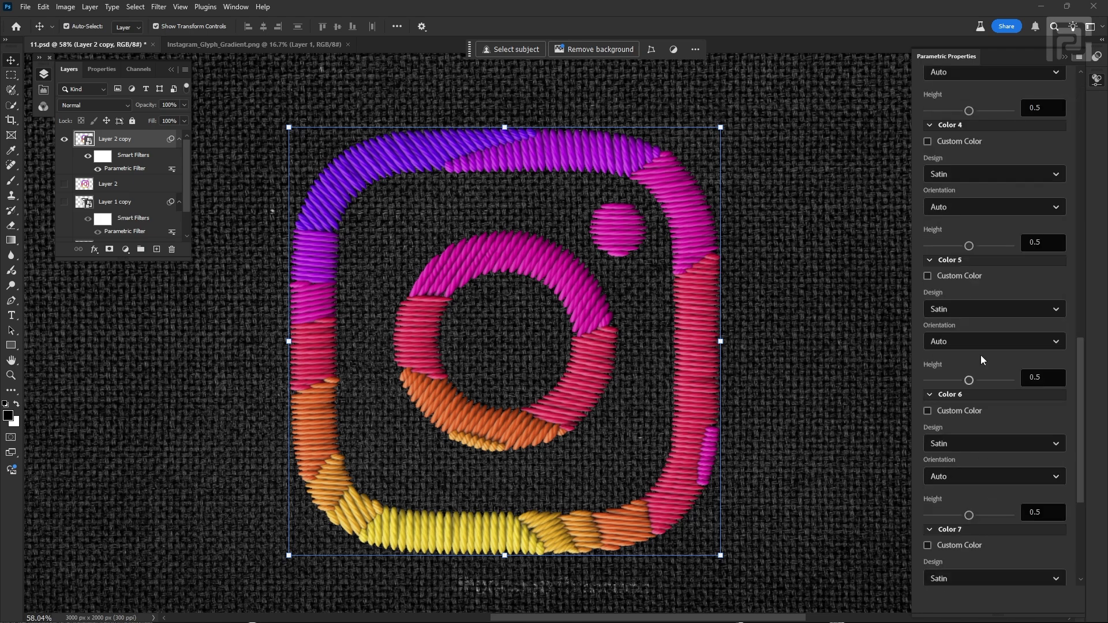
{"action": "scroll", "coordinate": [989, 511], "scroll_direction": "up", "scroll_amount": 15}
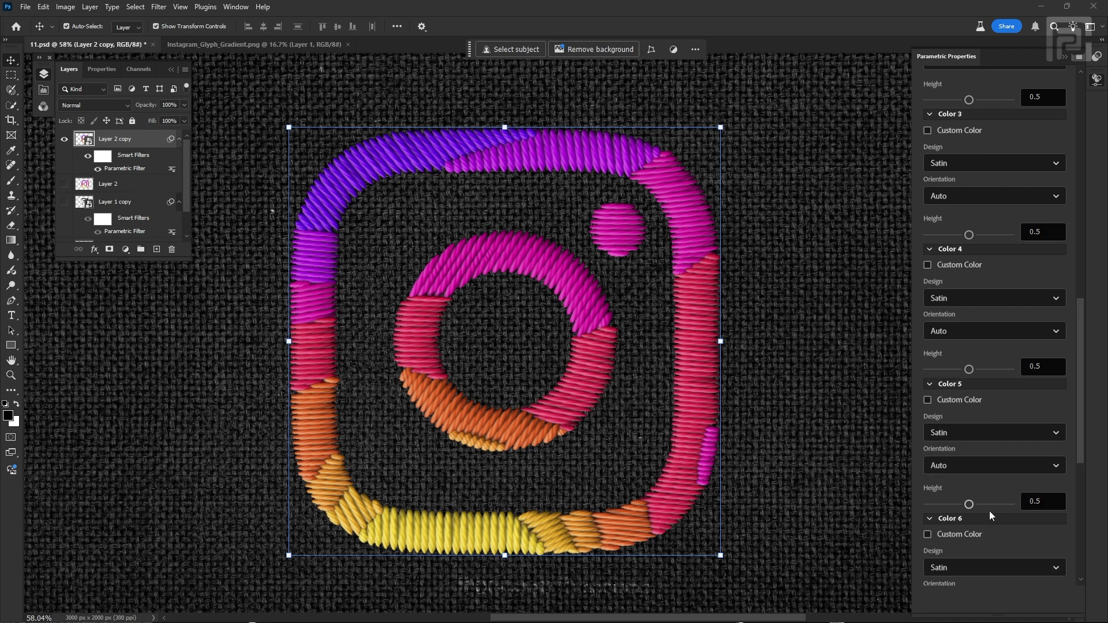
Try a blue custom color for Color 1 of the Instagram embroidery, and turn its custom color off again.
{"action": "left_click", "coordinate": [928, 154]}
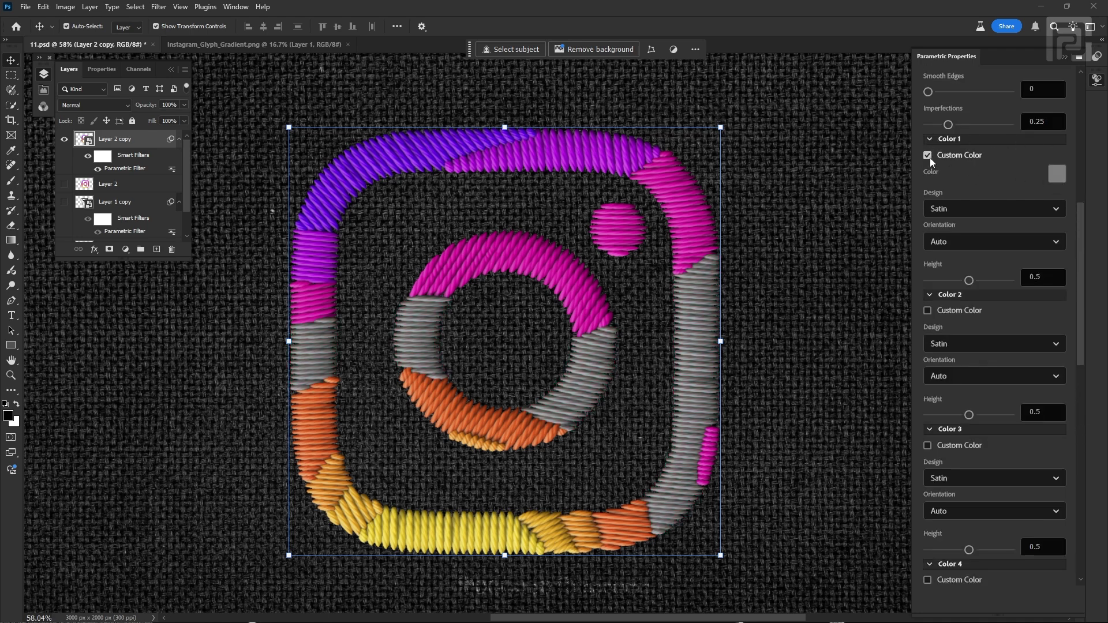
{"action": "left_click", "coordinate": [1058, 174]}
{"action": "mouse_move", "coordinate": [911, 279]}
{"action": "left_mouse_down"}
{"action": "mouse_move", "coordinate": [899, 206]}
{"action": "mouse_move", "coordinate": [912, 270]}
{"action": "left_mouse_up"}
{"action": "left_click", "coordinate": [1024, 199]}
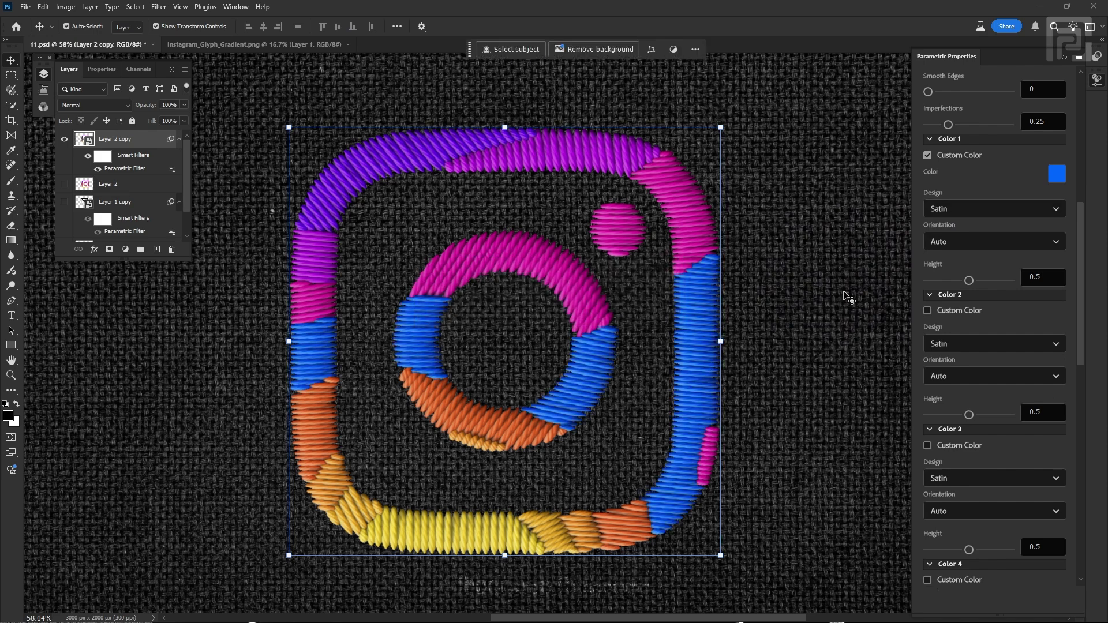
{"action": "left_click", "coordinate": [928, 156]}
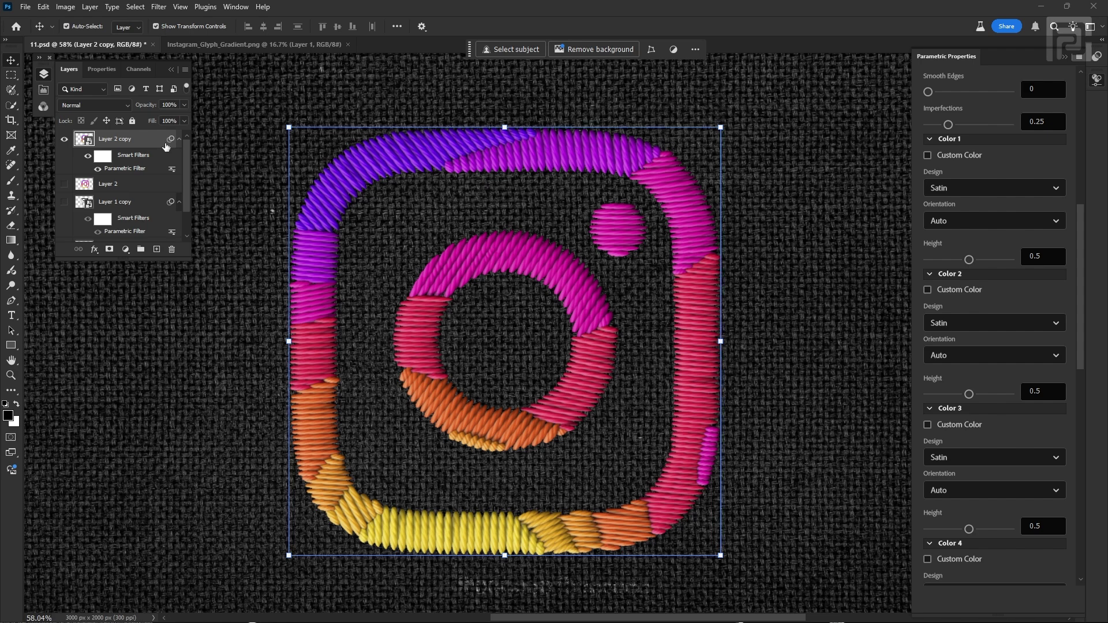
Hide Layer 2 copy and show the original Layer 2 to examine the color gradient of the flat Instagram logo.
{"action": "left_click", "coordinate": [65, 139], "text": "alt"}
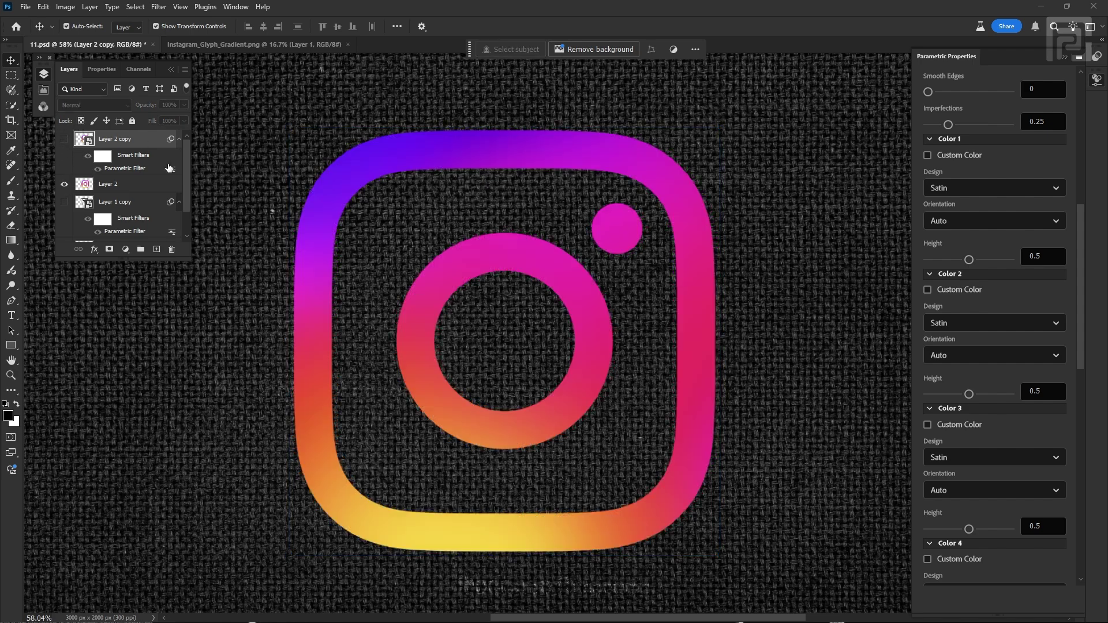
{"action": "scroll", "coordinate": [994, 265], "scroll_direction": "up", "scroll_amount": 7}
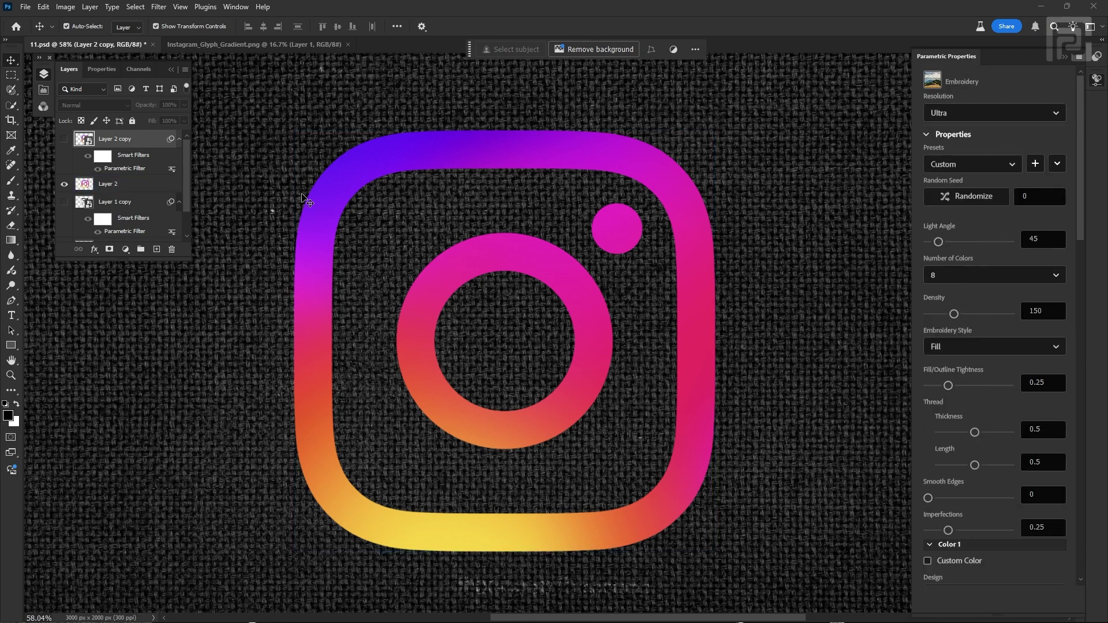
{"action": "left_click", "coordinate": [627, 161]}
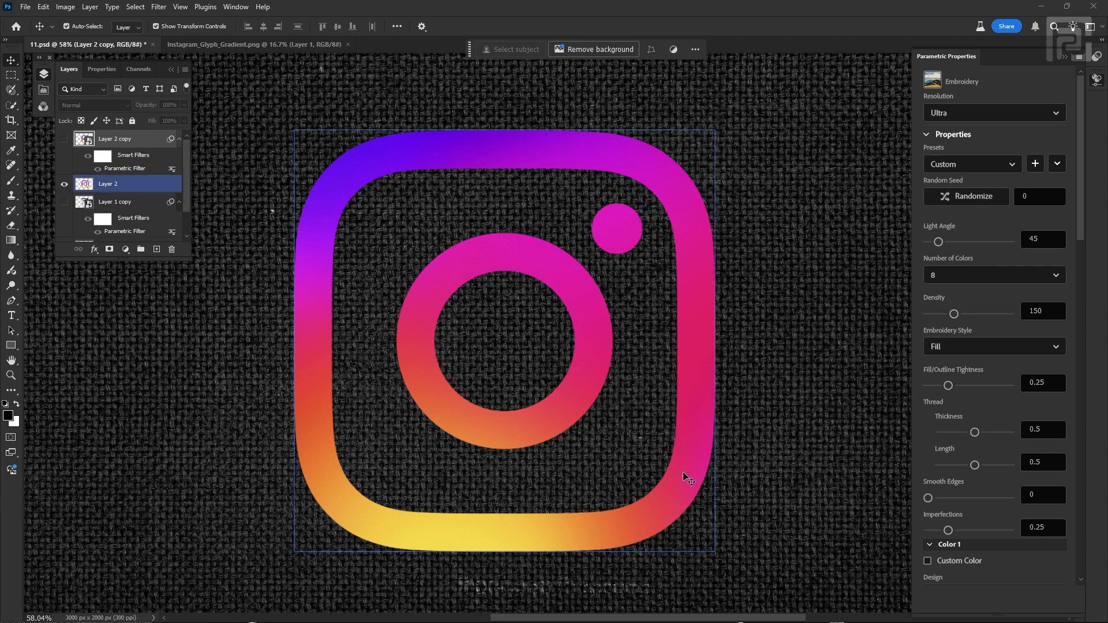
{"action": "left_click", "coordinate": [139, 156]}
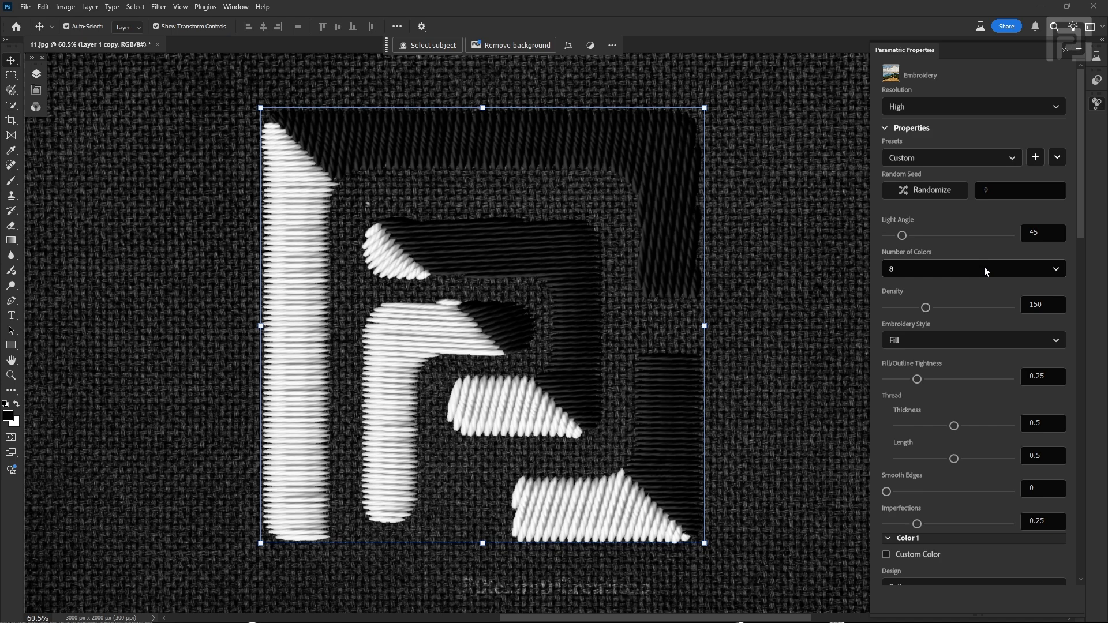
Set the black-and-white logo embroidery's number of colors to 2 and collapse the Color 1 and Color 2 settings.
{"action": "left_click", "coordinate": [984, 266]}
{"action": "left_click", "coordinate": [916, 292]}
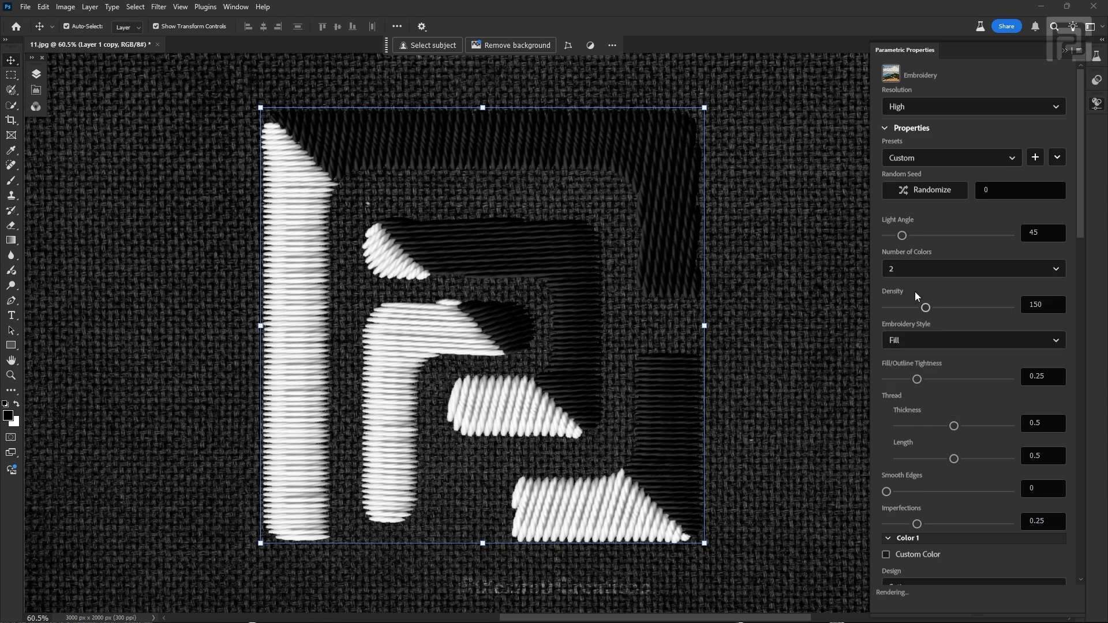
{"action": "scroll", "coordinate": [923, 318], "scroll_direction": "down", "scroll_amount": 4}
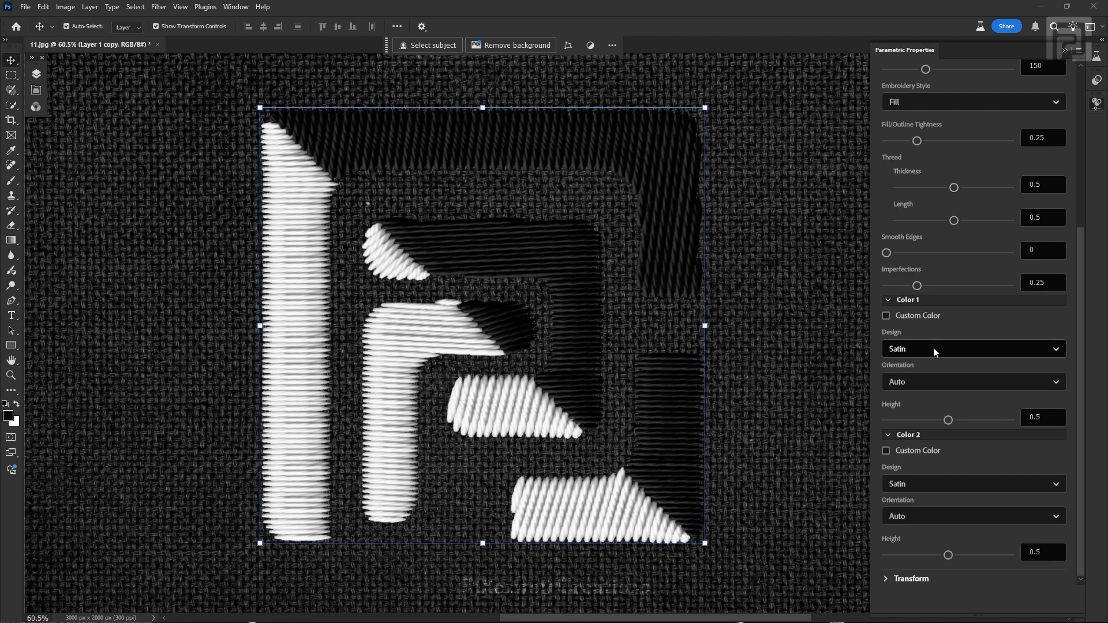
{"action": "left_click", "coordinate": [888, 300]}
{"action": "left_click", "coordinate": [890, 435]}
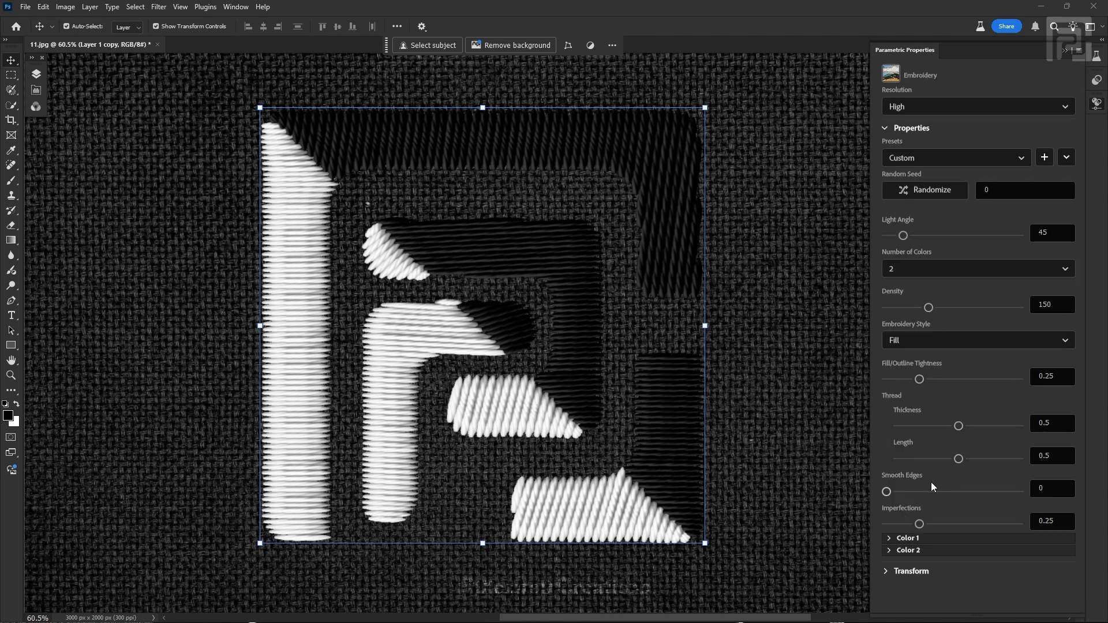
Try 8 colors for the logo embroidery, look through the settings of every thread color, and return to 2 colors.
{"action": "left_click", "coordinate": [935, 267]}
{"action": "left_click", "coordinate": [976, 358]}
{"action": "scroll", "coordinate": [974, 392], "scroll_direction": "down", "scroll_amount": 10}
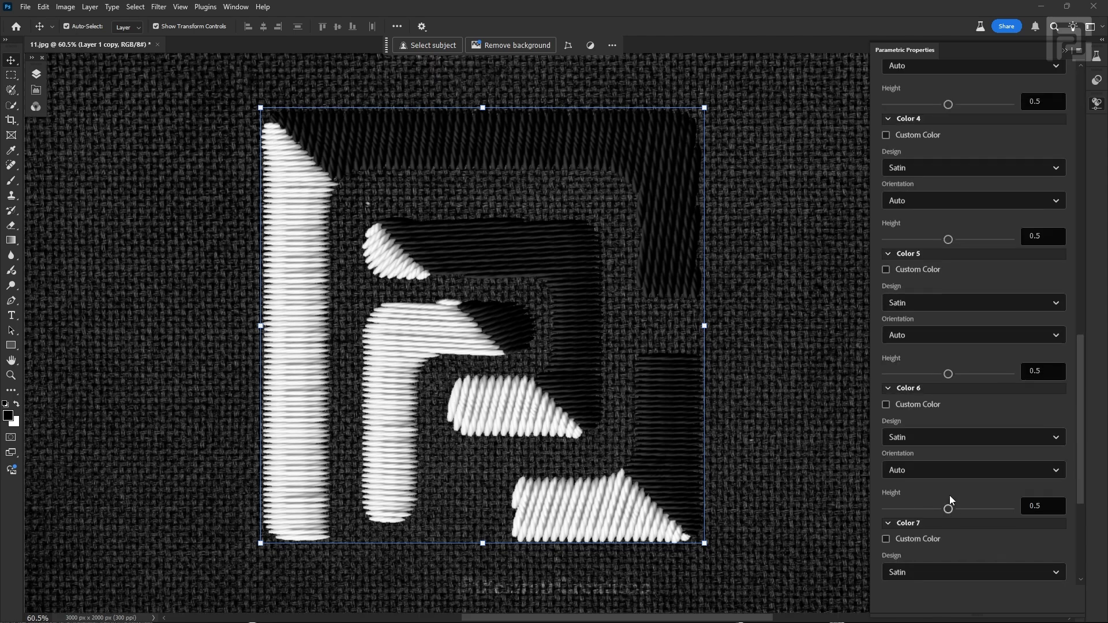
{"action": "scroll", "coordinate": [919, 395], "scroll_direction": "down", "scroll_amount": 4}
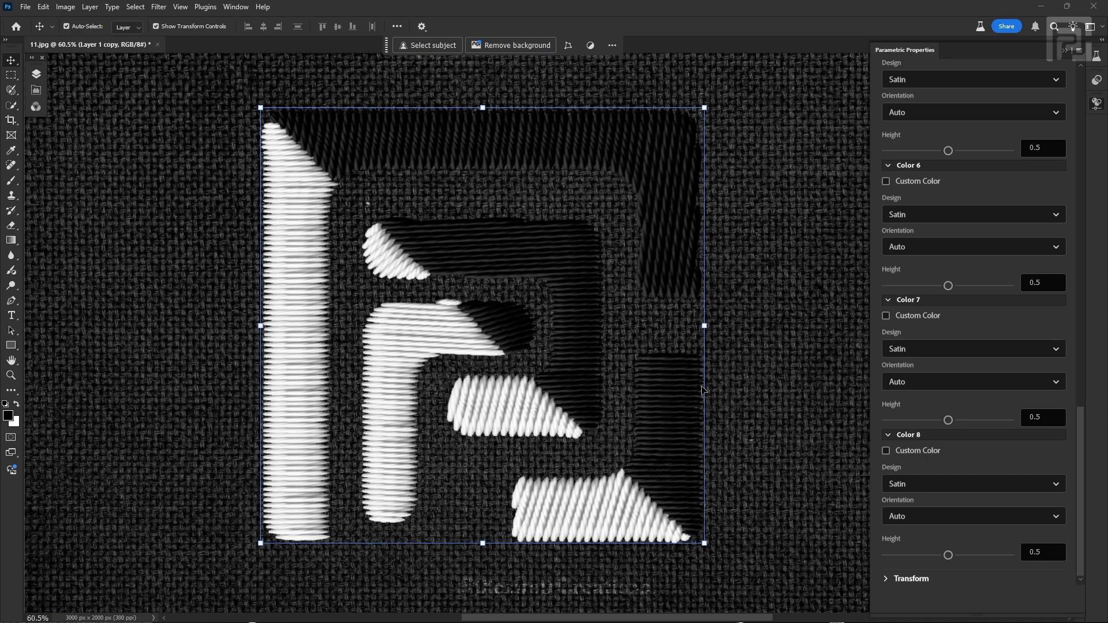
{"action": "scroll", "coordinate": [1004, 455], "scroll_direction": "up", "scroll_amount": 15}
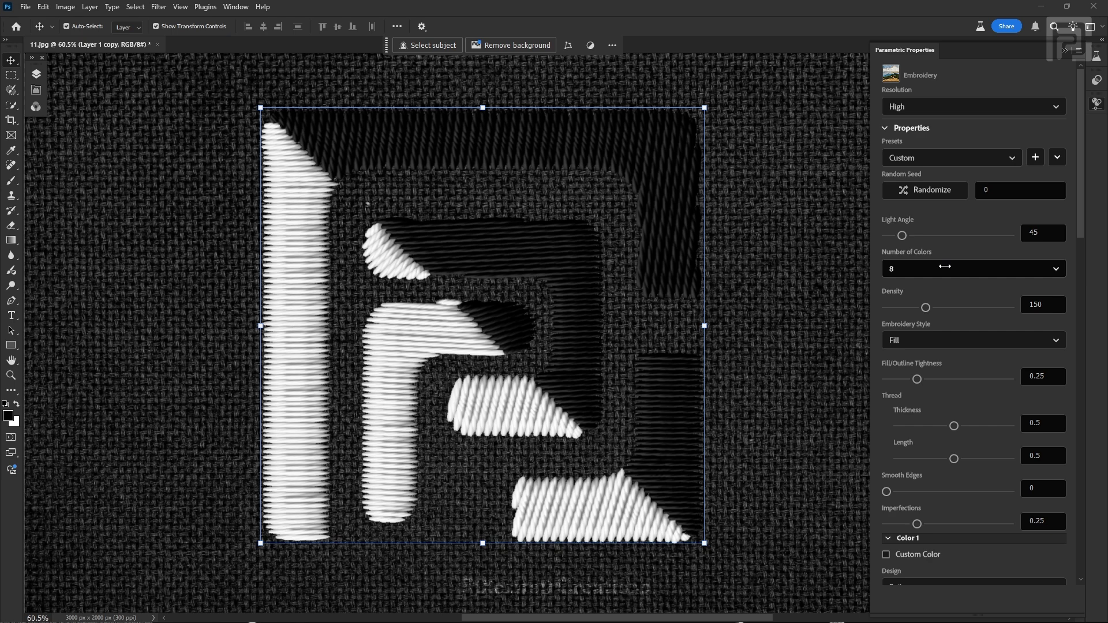
{"action": "left_click", "coordinate": [944, 266]}
{"action": "left_click", "coordinate": [931, 295]}
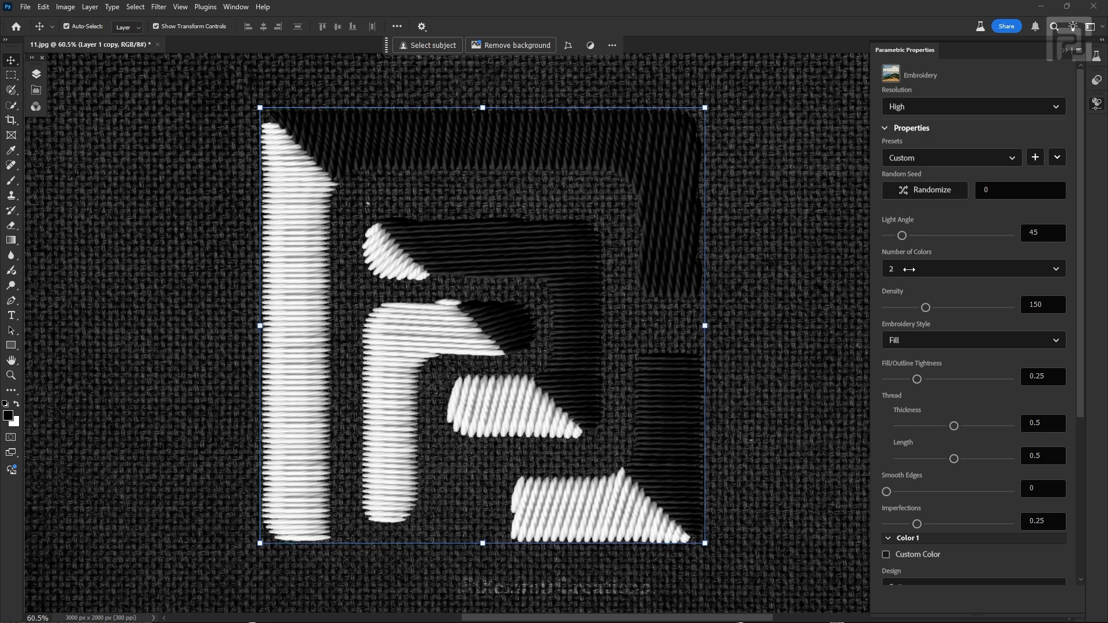
Set the logo embroidery's stitch density to 200.
{"action": "left_click", "coordinate": [1051, 304]}
{"action": "type", "text": "200"}
{"action": "key", "text": "Return"}
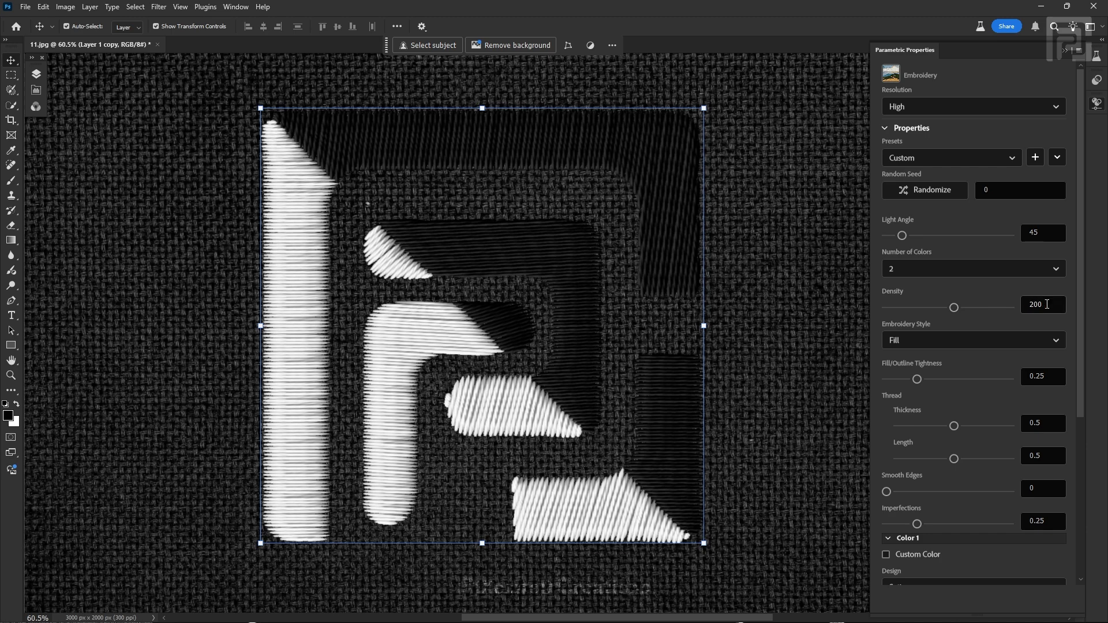
Examine the available embroidery styles for the logo and keep Fill.
{"action": "left_click", "coordinate": [1016, 344]}
{"action": "left_click", "coordinate": [981, 341]}
{"action": "left_click", "coordinate": [947, 341]}
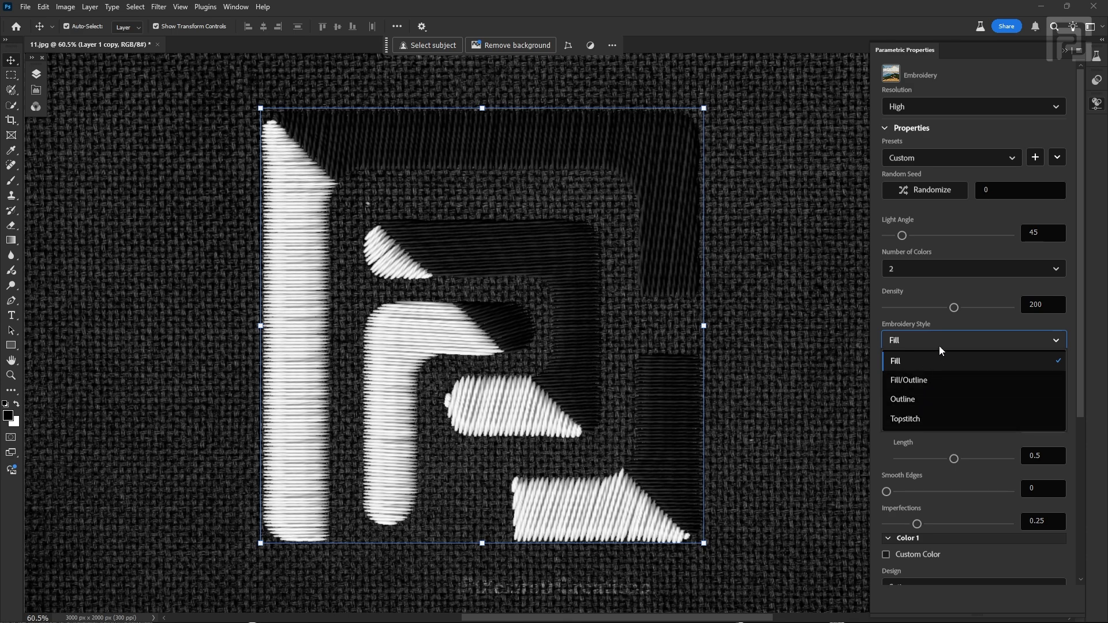
{"action": "left_click", "coordinate": [1057, 340]}
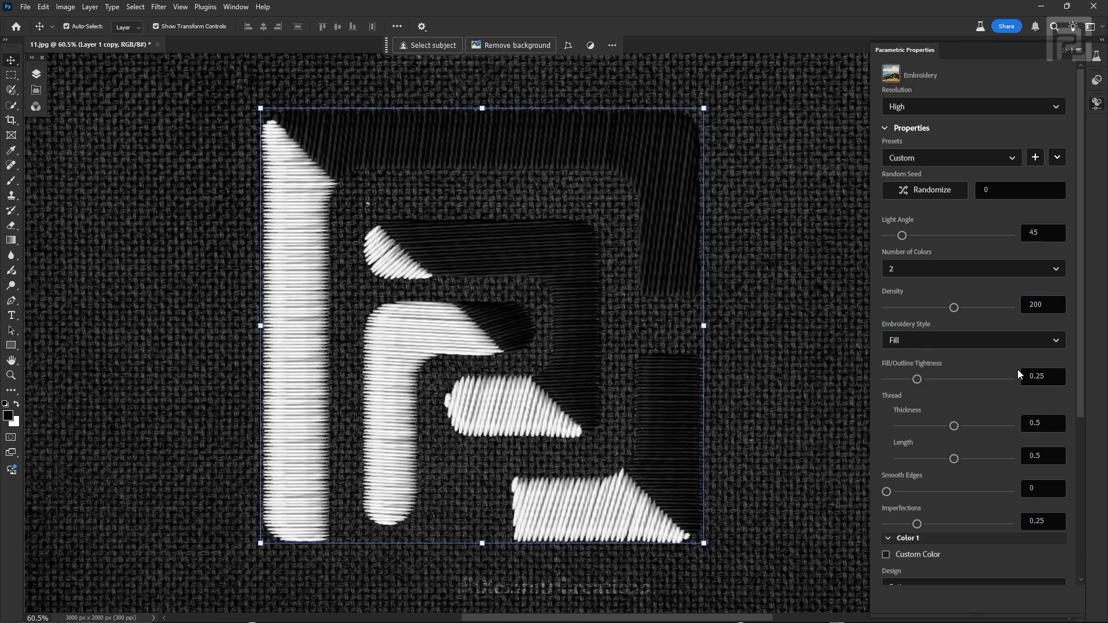
{"action": "left_click", "coordinate": [1057, 341]}
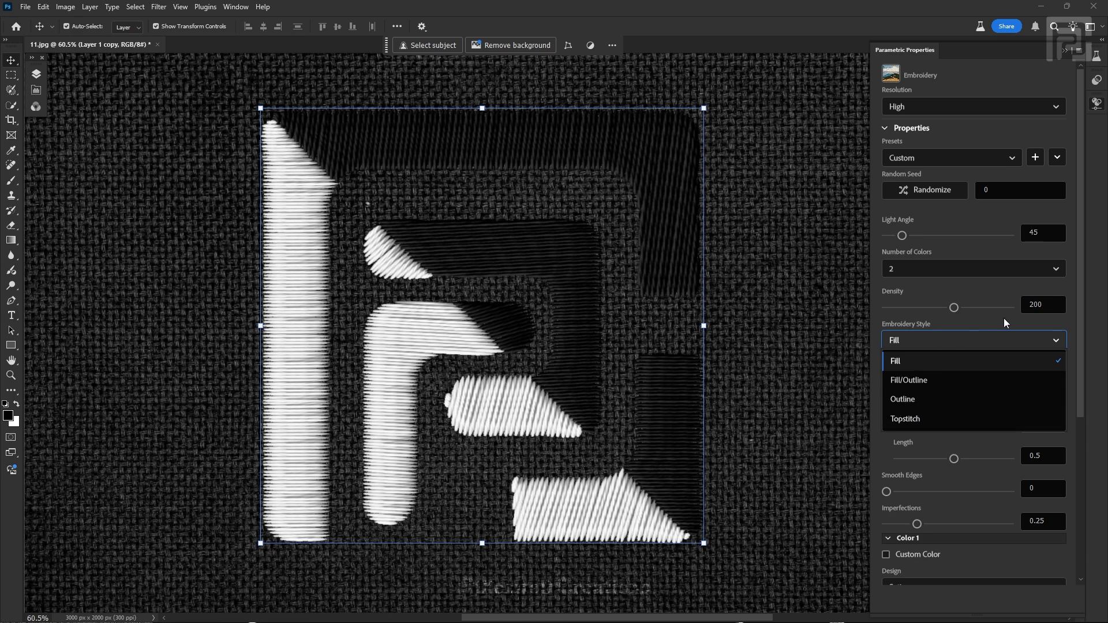
{"action": "left_click", "coordinate": [1059, 339]}
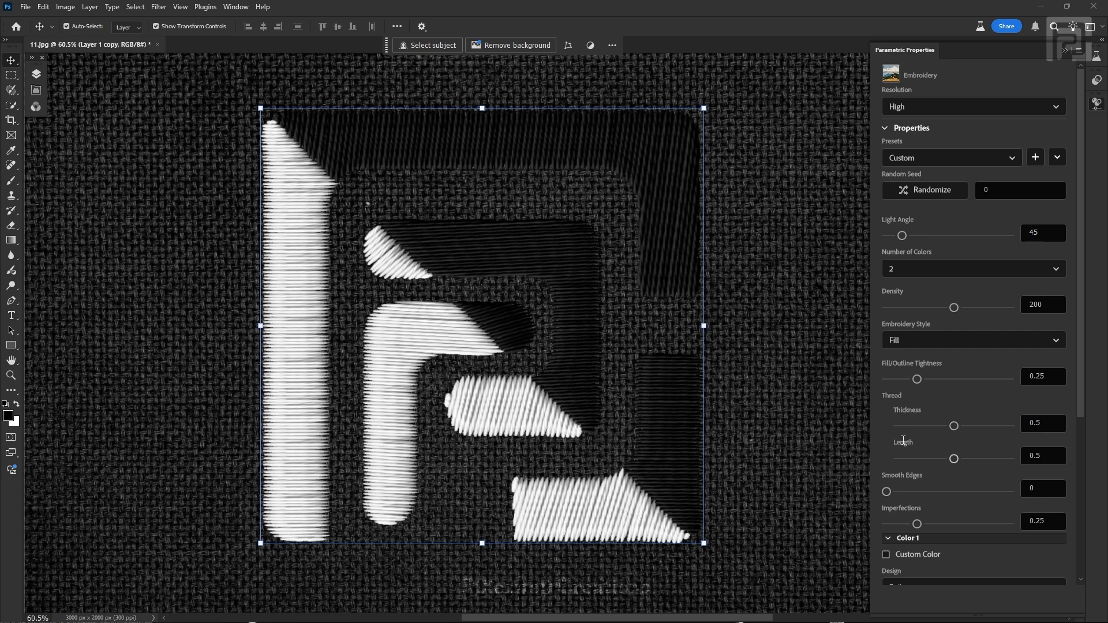
Try a Fill/Outline Tightness of 1 on the logo embroidery and return it to 0.25.
{"action": "scroll", "coordinate": [904, 441], "scroll_direction": "down", "scroll_amount": 3}
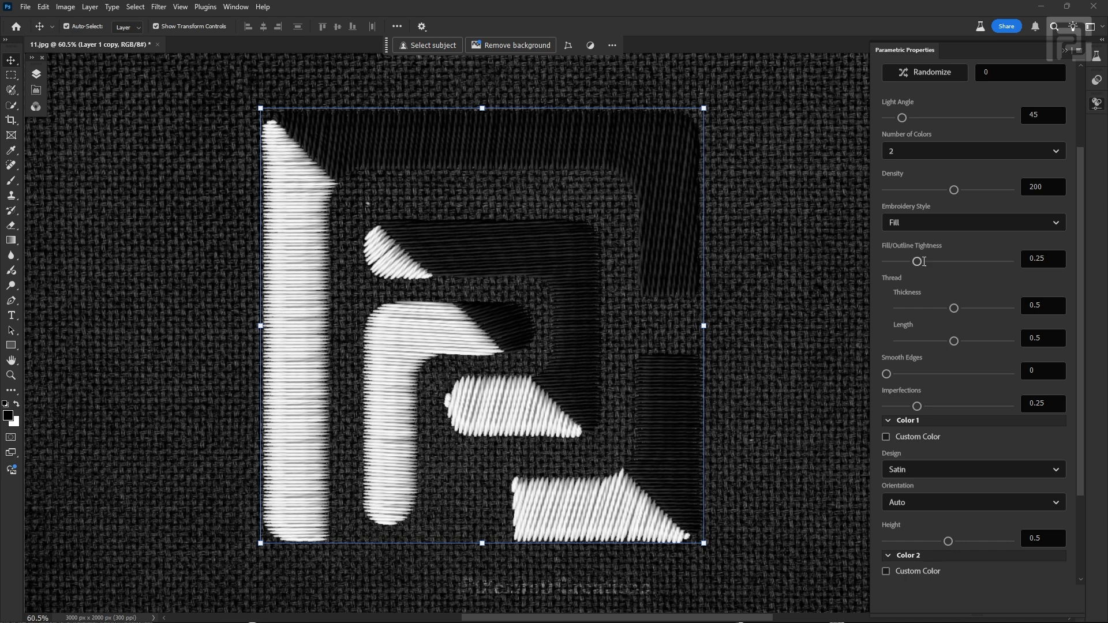
{"action": "scroll", "coordinate": [901, 394], "scroll_direction": "up", "scroll_amount": 2}
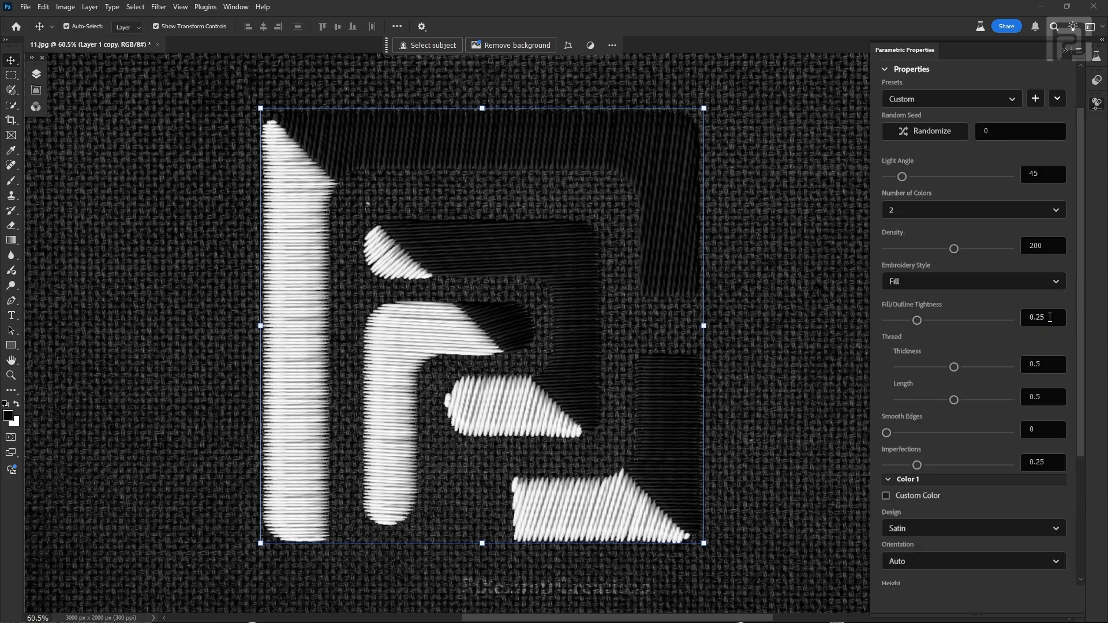
{"action": "double_click", "coordinate": [1051, 316]}
{"action": "type", "text": "1"}
{"action": "key", "text": "Return"}
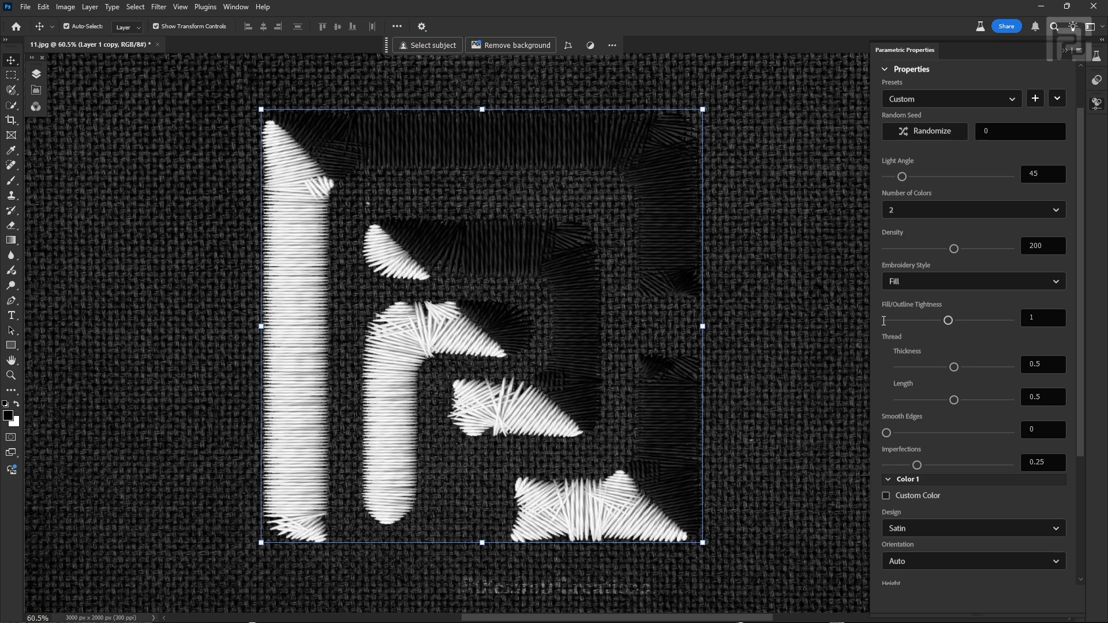
{"action": "left_click", "coordinate": [902, 321]}
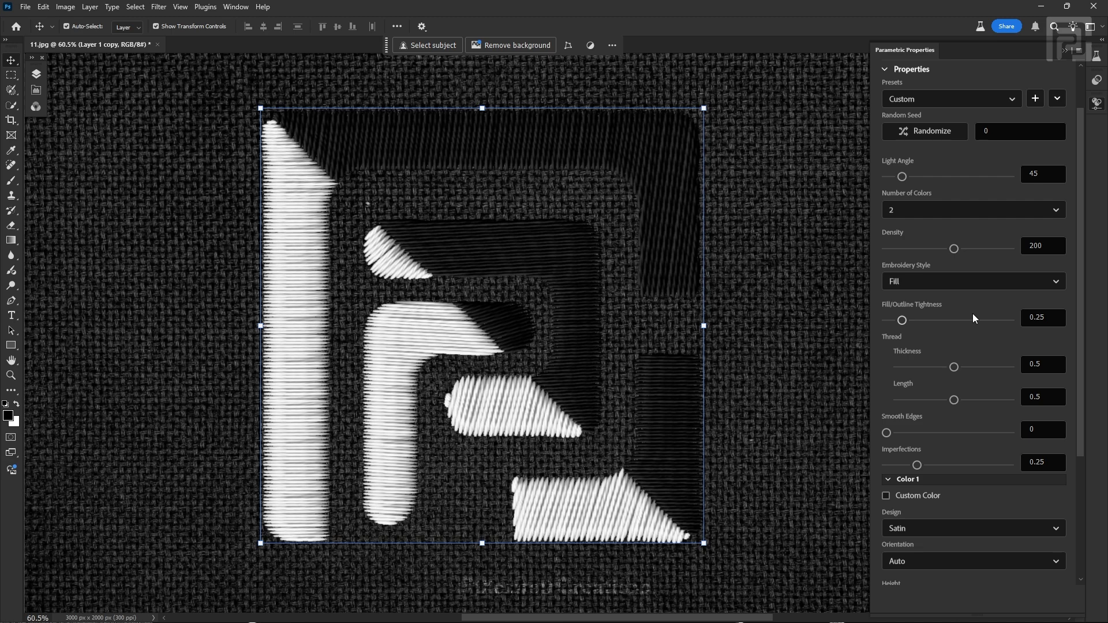
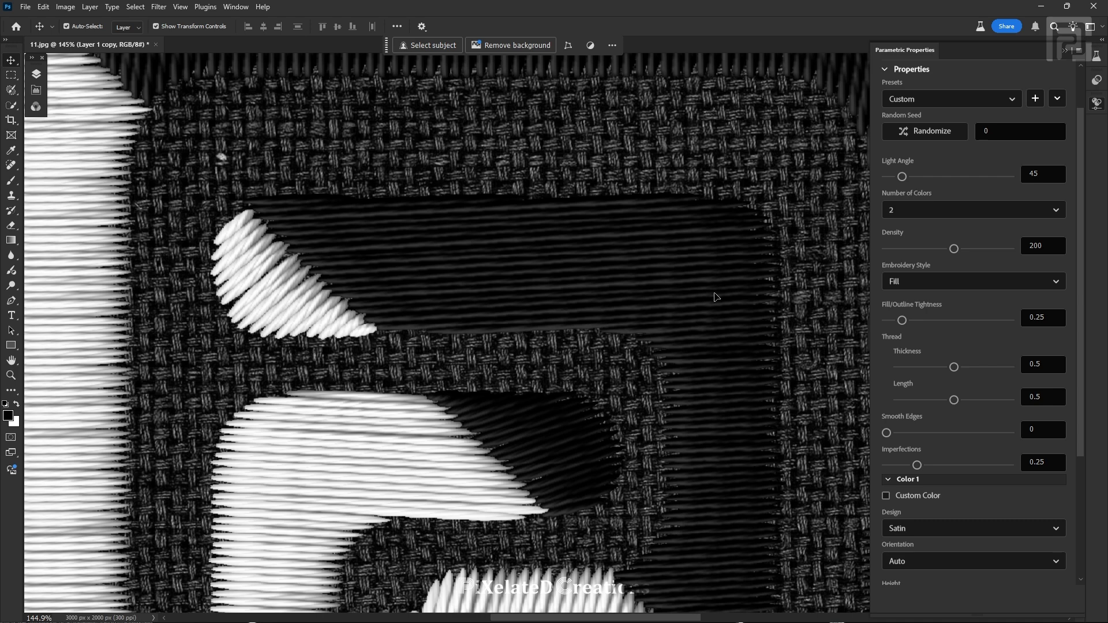
Try a thread thickness of 2 together with a density of 100 on the logo embroidery.
{"action": "left_click", "coordinate": [1008, 368]}
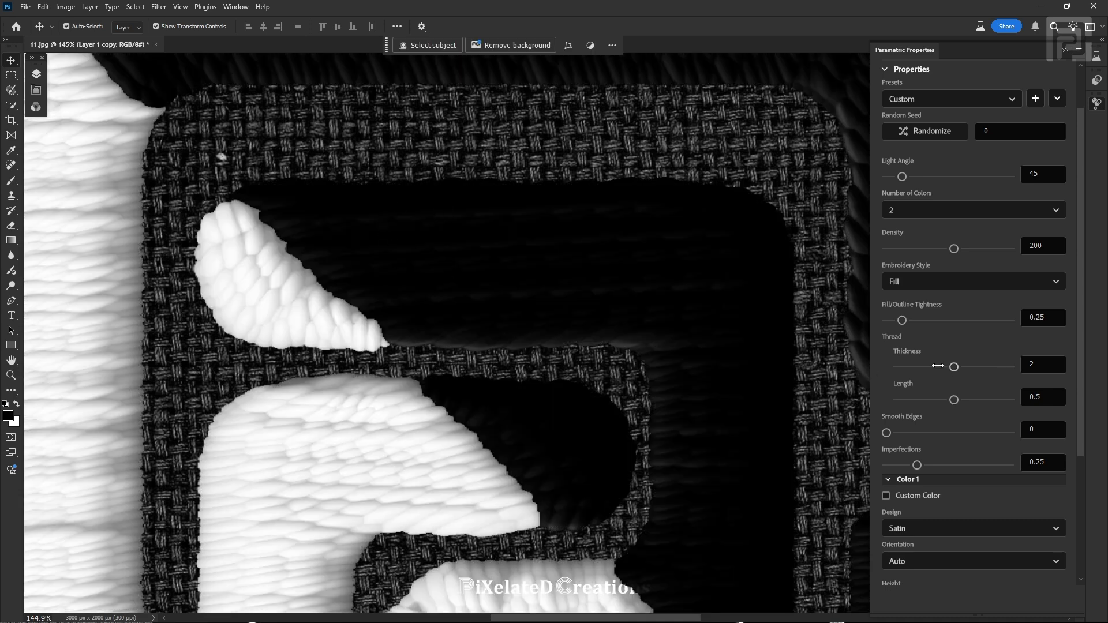
{"action": "left_click", "coordinate": [1054, 246]}
{"action": "type", "text": "100"}
{"action": "key", "text": "Return"}
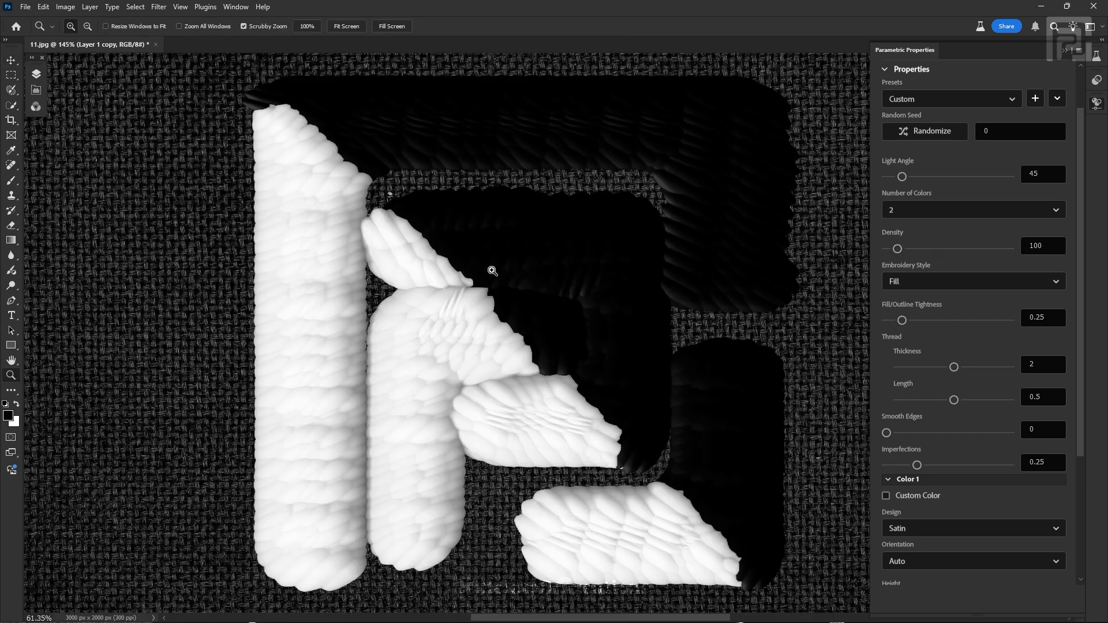
{"action": "key", "text": "z"}
{"action": "left_click_drag", "start_coordinate": [505, 250], "coordinate": [490, 267]}
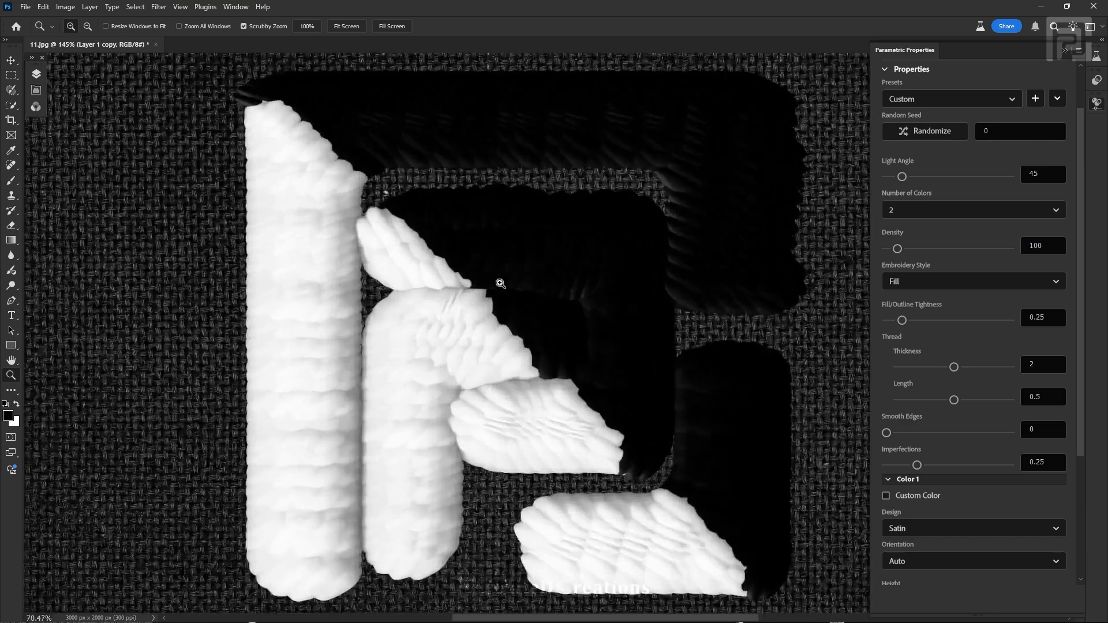
Return the thread thickness to 0.5 and the density to 200.
{"action": "key", "text": "v"}
{"action": "left_click", "coordinate": [973, 362]}
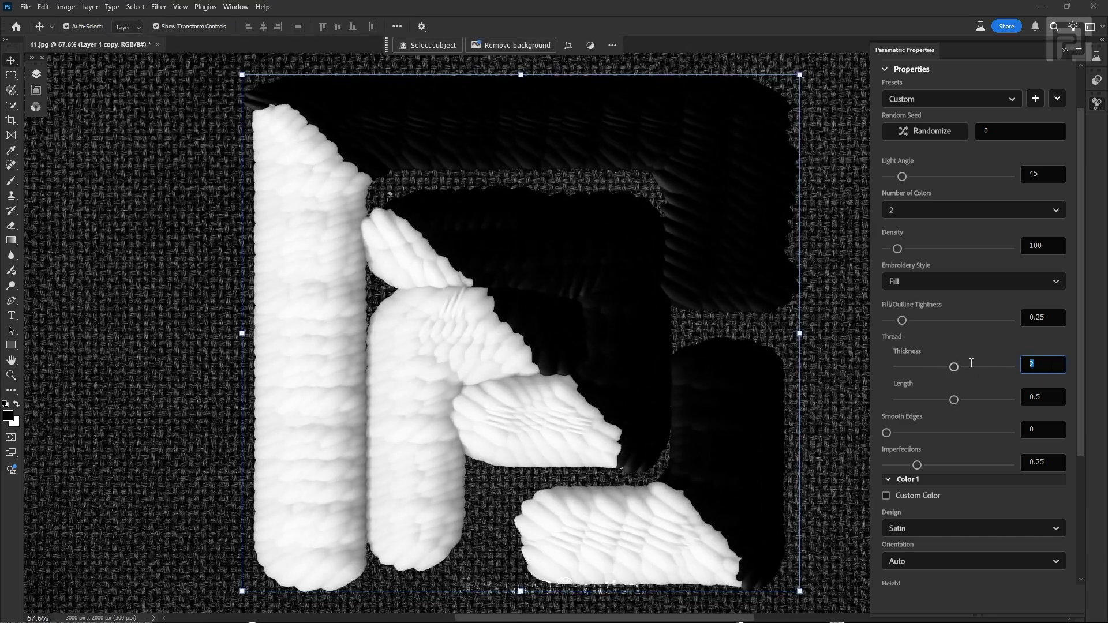
{"action": "type", "text": ".5"}
{"action": "key", "text": "Return"}
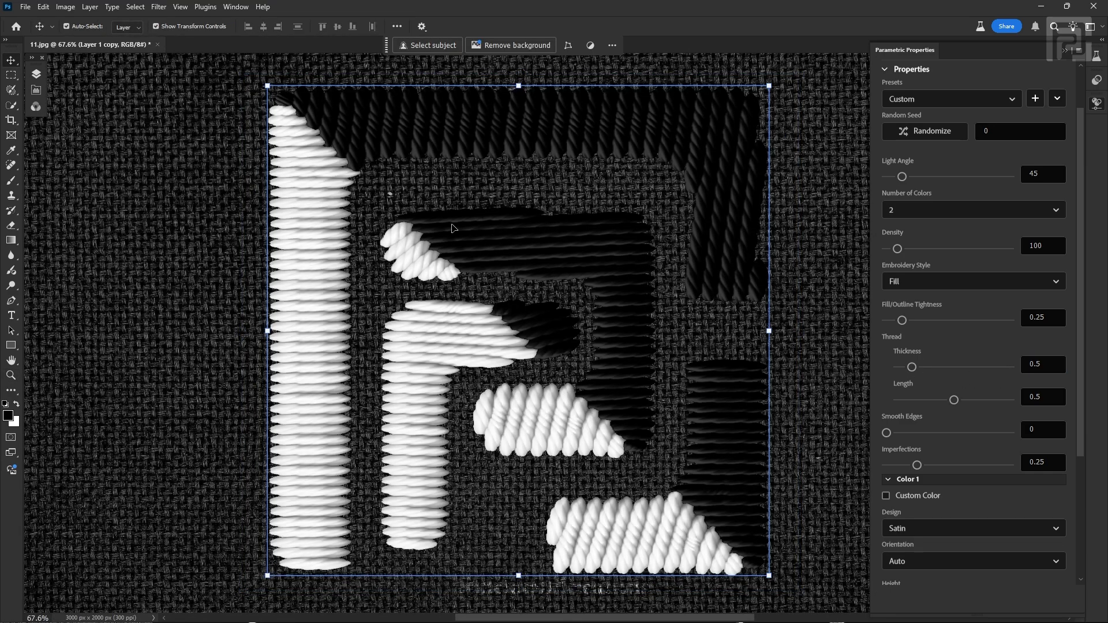
{"action": "left_click_drag", "start_coordinate": [912, 367], "coordinate": [926, 367]}
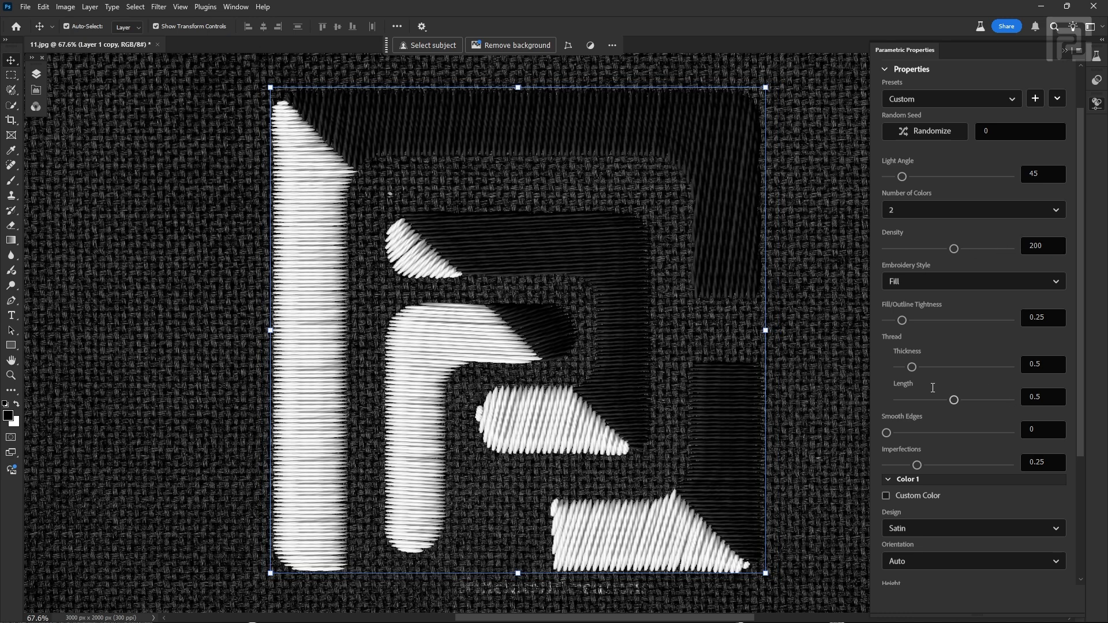
Try a thread length of 0.001 on the logo embroidery.
{"action": "scroll", "coordinate": [418, 387], "scroll_direction": "up", "scroll_amount": 3}
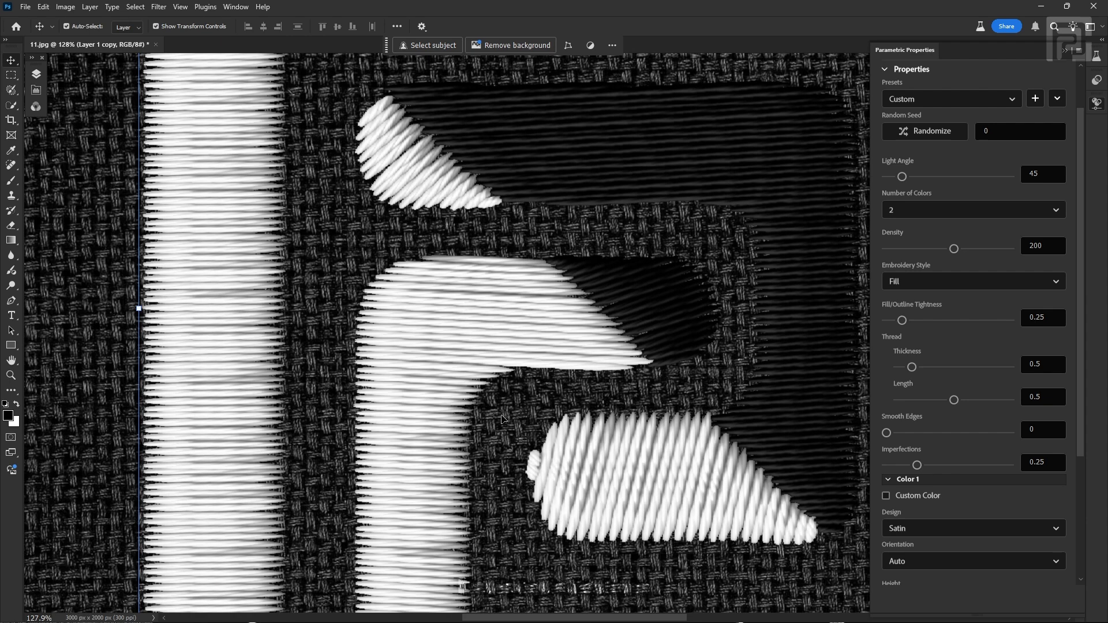
{"action": "left_click", "coordinate": [1057, 397]}
{"action": "type", "text": ".001"}
{"action": "key", "text": "Return"}
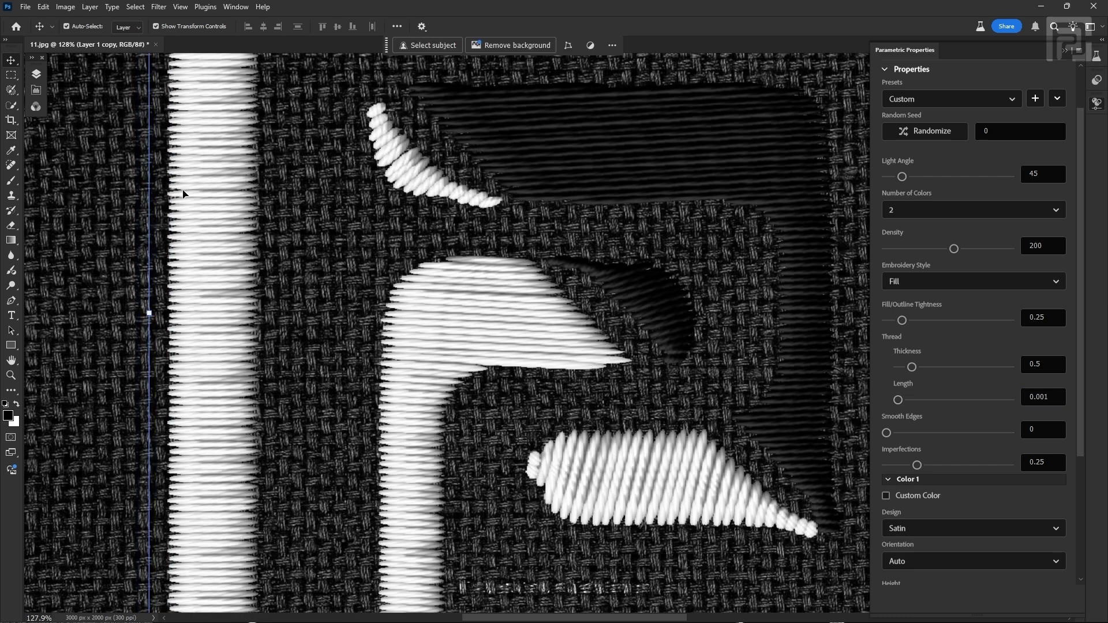
Try a thread length of 1, view the whole logo, and return the length to 0.5.
{"action": "double_click", "coordinate": [1047, 398]}
{"action": "type", "text": "1"}
{"action": "key", "text": "Return"}
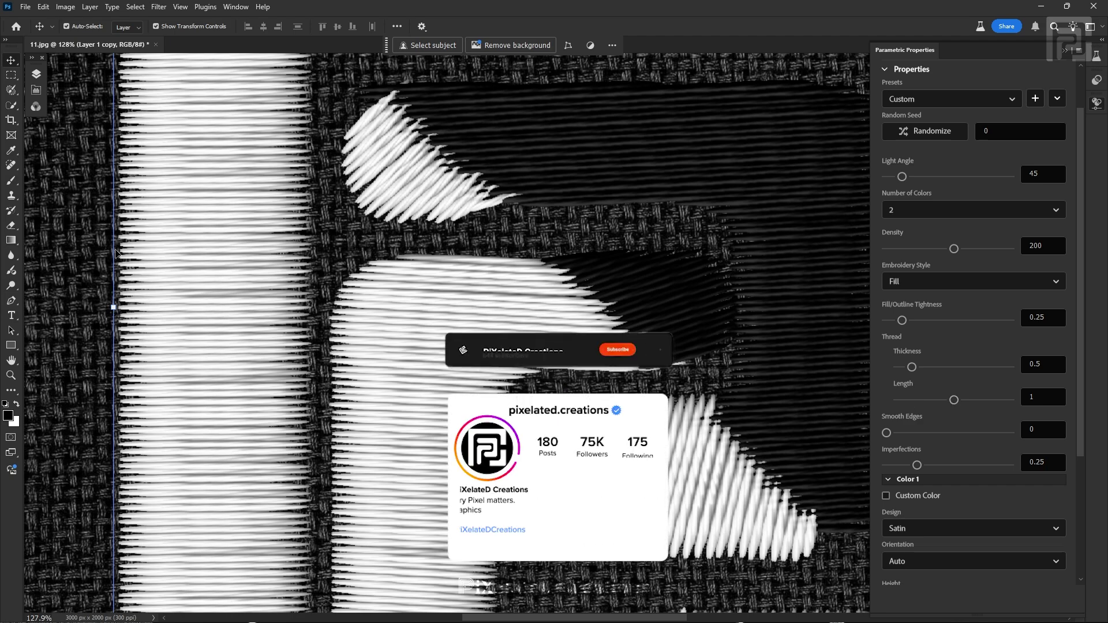
{"action": "scroll", "coordinate": [645, 322], "scroll_direction": "down", "scroll_amount": 5}
{"action": "left_click_drag", "start_coordinate": [646, 322], "coordinate": [488, 319]}
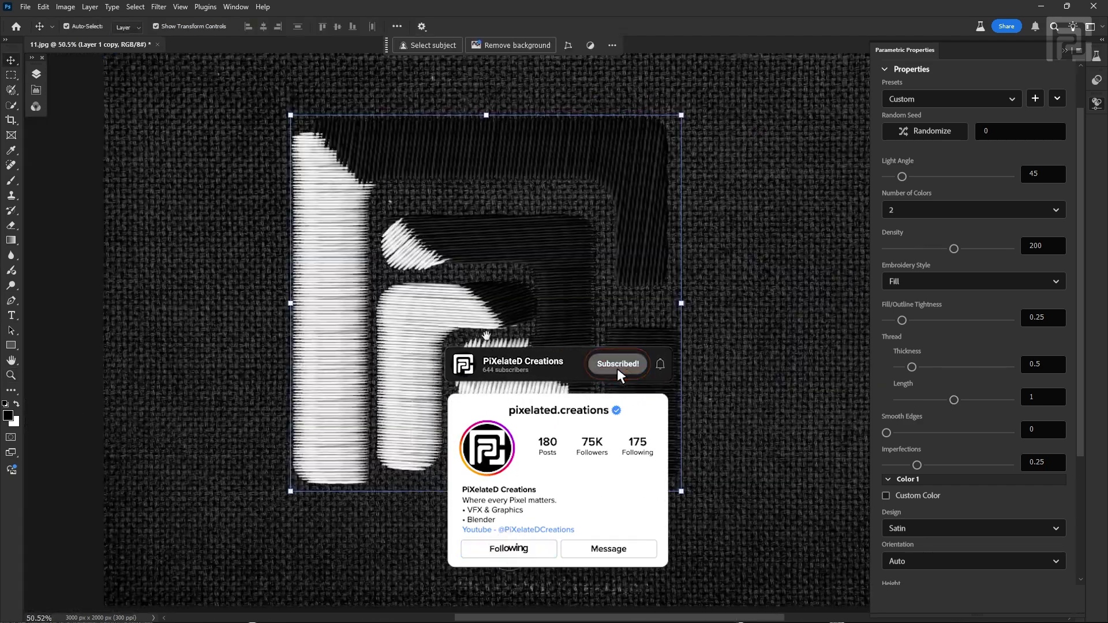
{"action": "scroll", "coordinate": [489, 319], "scroll_direction": "up", "scroll_amount": 2}
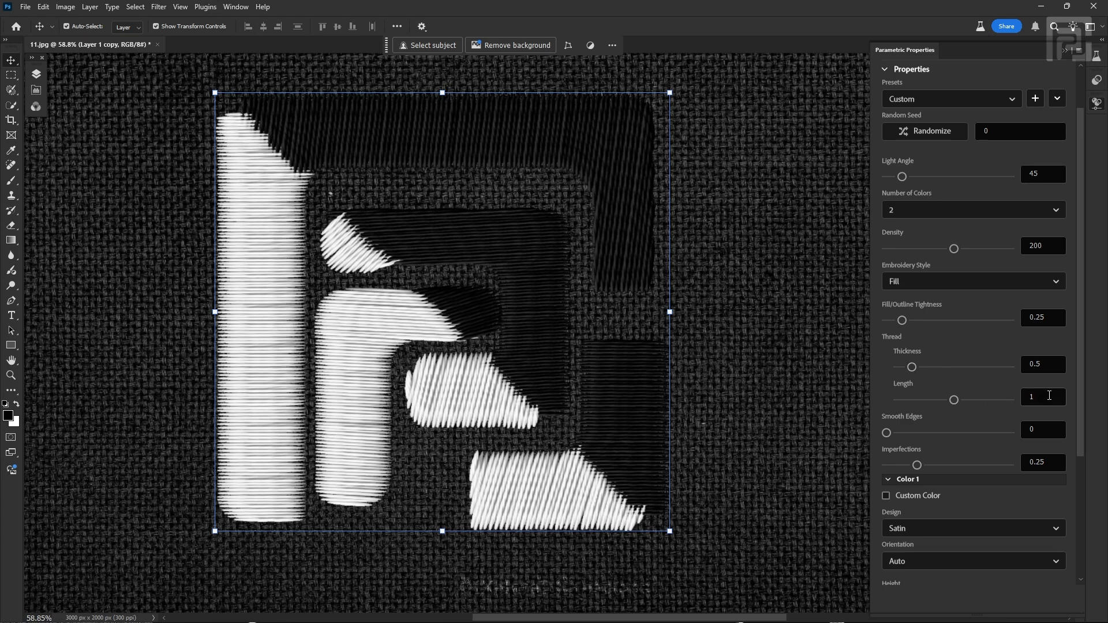
{"action": "left_click", "coordinate": [1050, 394]}
{"action": "type", "text": ".5"}
{"action": "key", "text": "Return"}
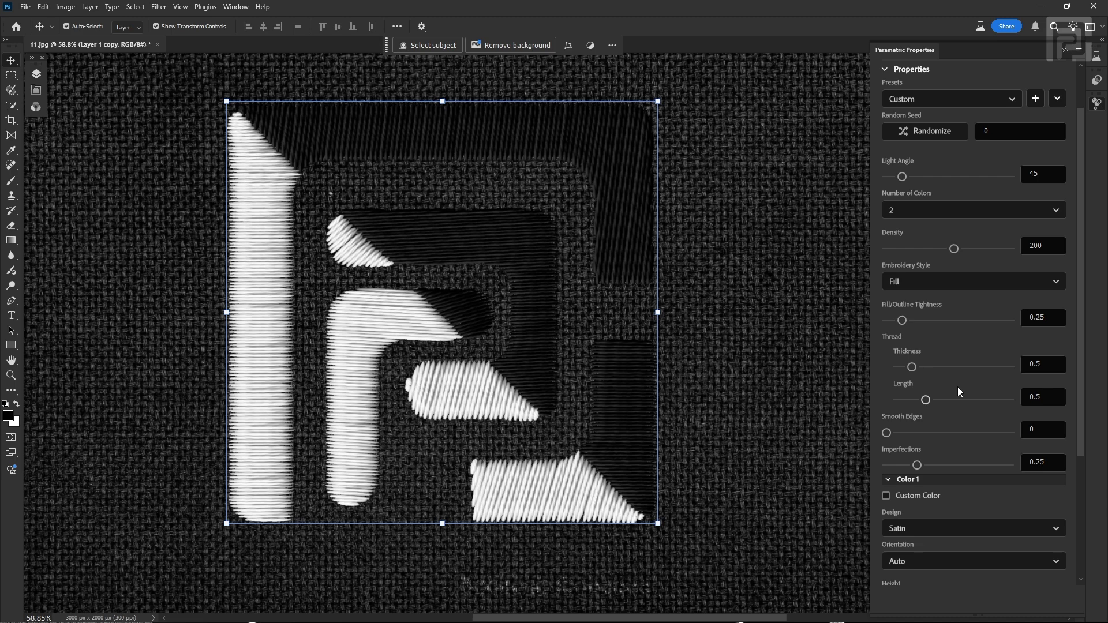
Try Smooth Edges values of 0.5 and 2 on the logo embroidery.
{"action": "scroll", "coordinate": [475, 433], "scroll_direction": "up", "scroll_amount": 2}
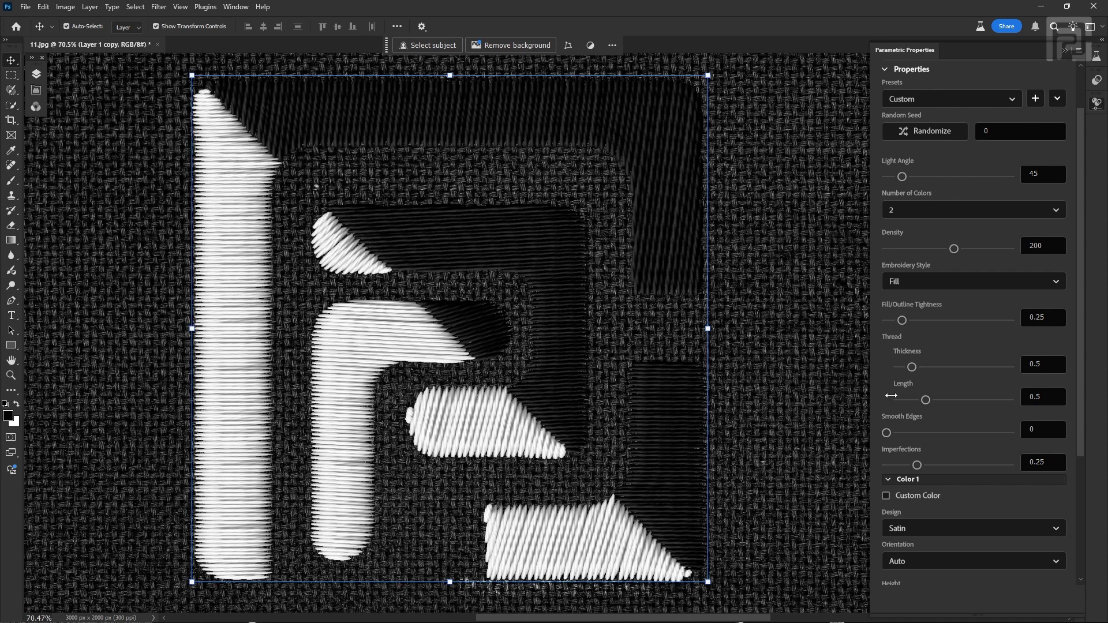
{"action": "left_click_drag", "start_coordinate": [886, 433], "coordinate": [949, 433]}
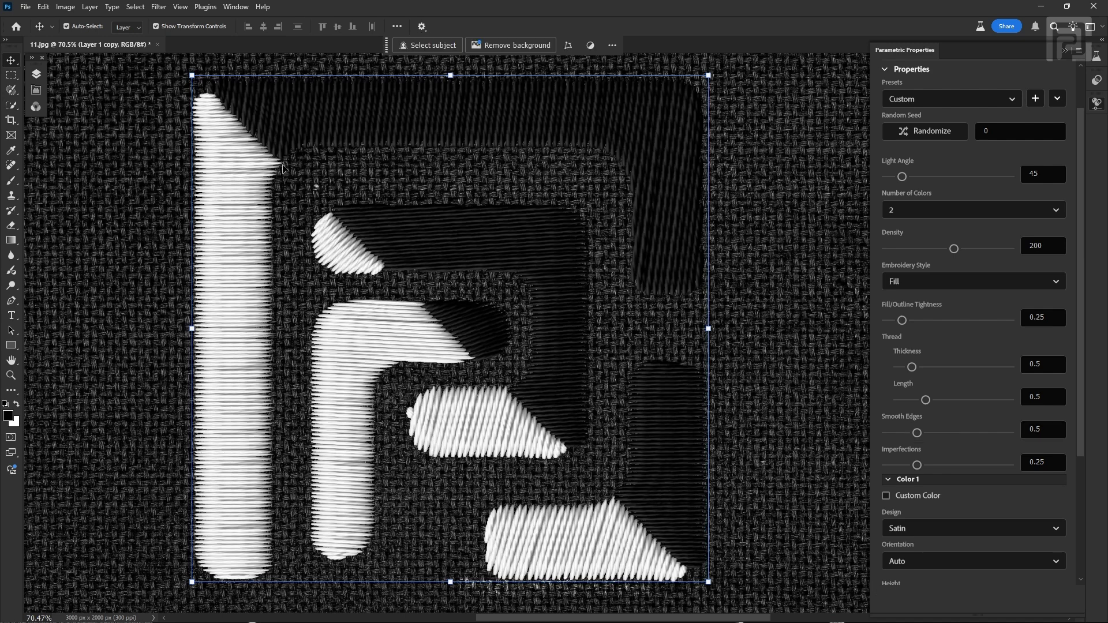
{"action": "scroll", "coordinate": [918, 375], "scroll_direction": "down", "scroll_amount": 1}
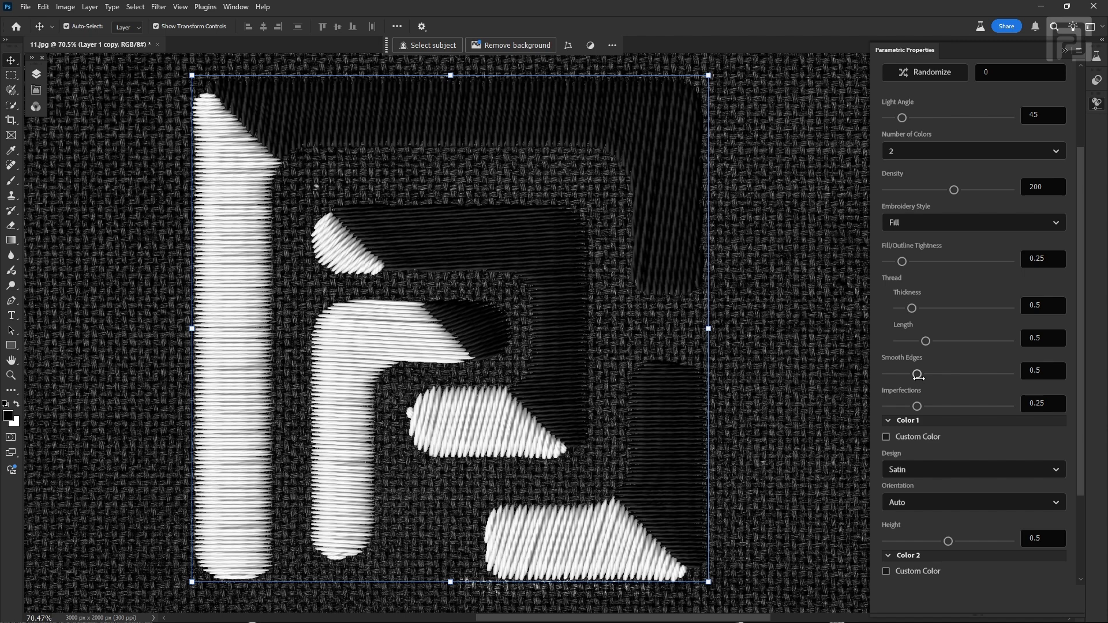
{"action": "left_click_drag", "start_coordinate": [918, 374], "coordinate": [948, 374]}
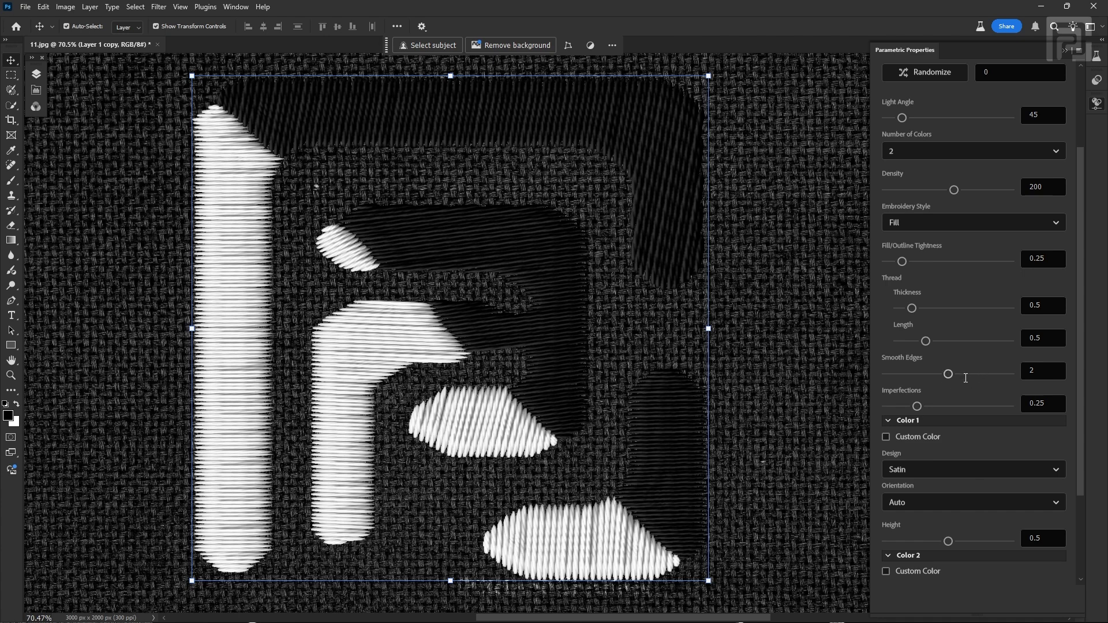
Try a Smooth Edges value of 0.41 on the logo embroidery and set it to 0.25.
{"action": "left_click", "coordinate": [1035, 371]}
{"action": "type", "text": "4"}
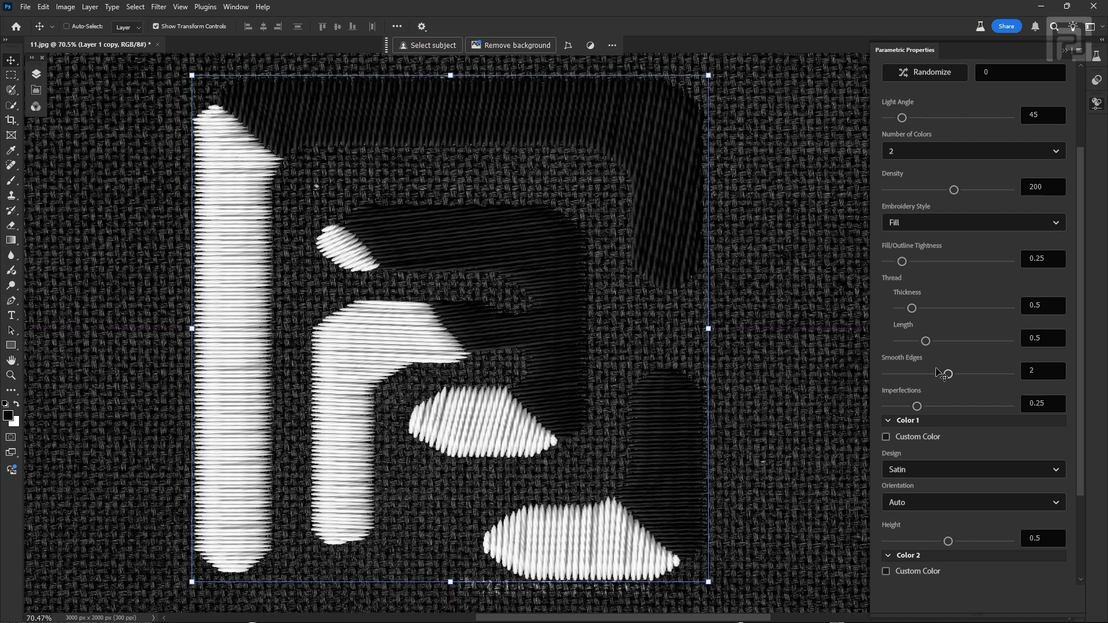
{"action": "left_click_drag", "start_coordinate": [948, 374], "coordinate": [917, 374]}
{"action": "left_click", "coordinate": [1043, 371]}
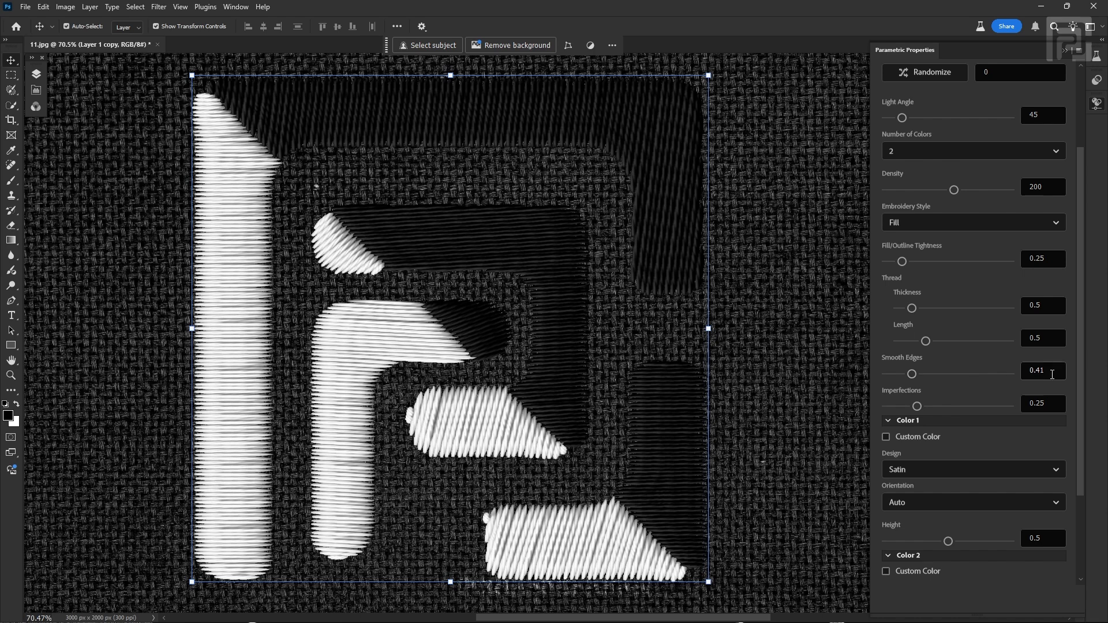
{"action": "type", "text": ".25"}
{"action": "key", "text": "Return"}
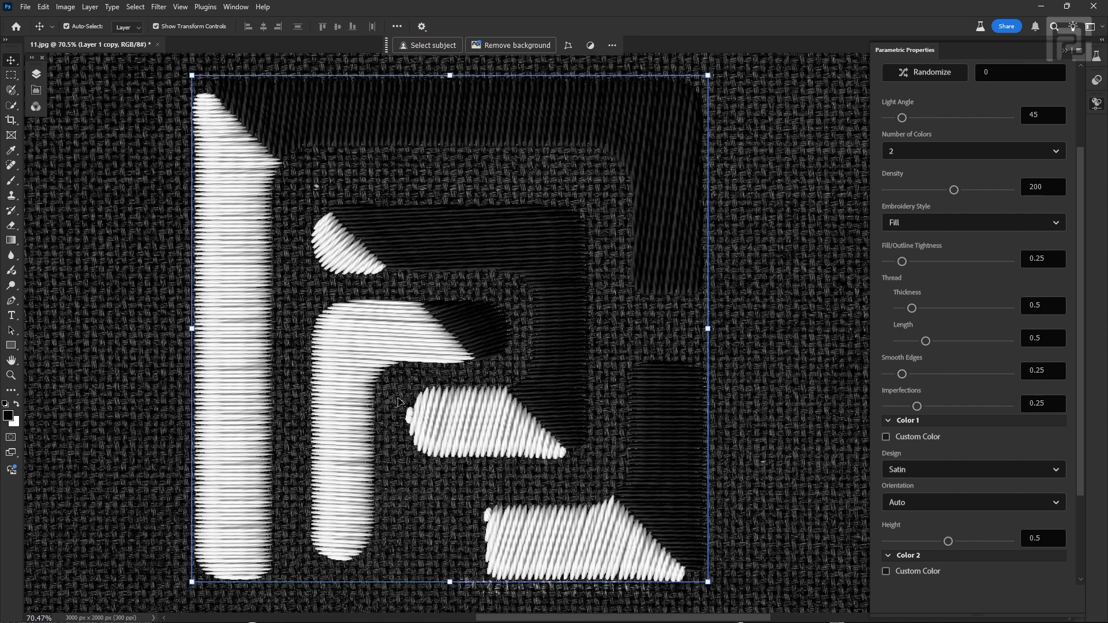
Try an Imperfections value of 2 on the logo embroidery and view the whole logo.
{"action": "key", "text": "z"}
{"action": "left_click_drag", "start_coordinate": [247, 279], "coordinate": [291, 265]}
{"action": "key", "text": "v"}
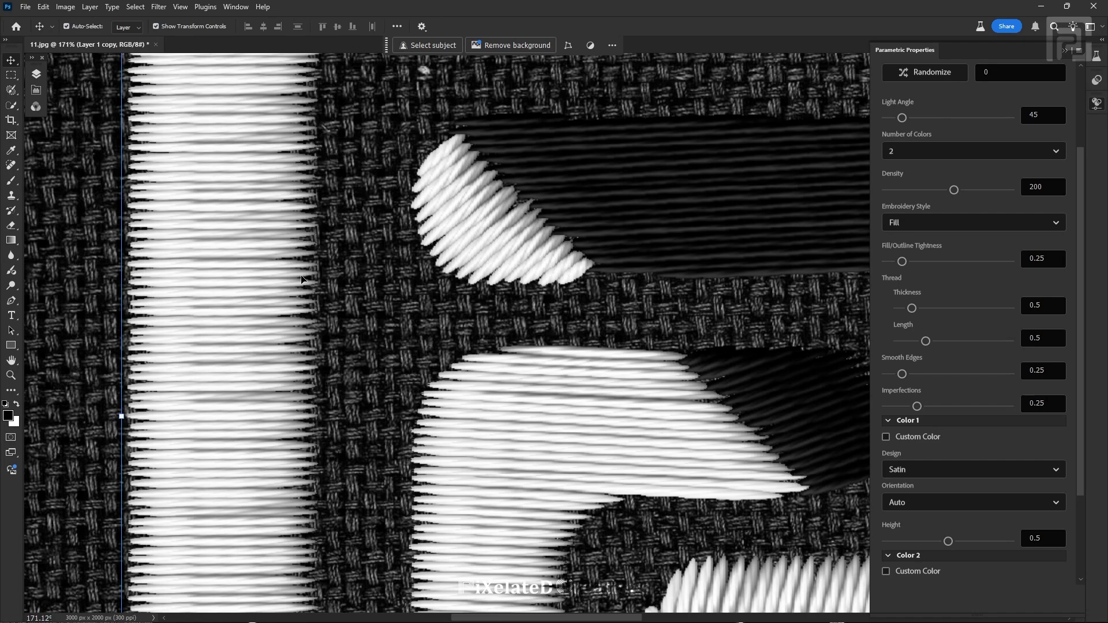
{"action": "key", "text": "z"}
{"action": "left_click_drag", "start_coordinate": [609, 350], "coordinate": [540, 393]}
{"action": "key", "text": "v"}
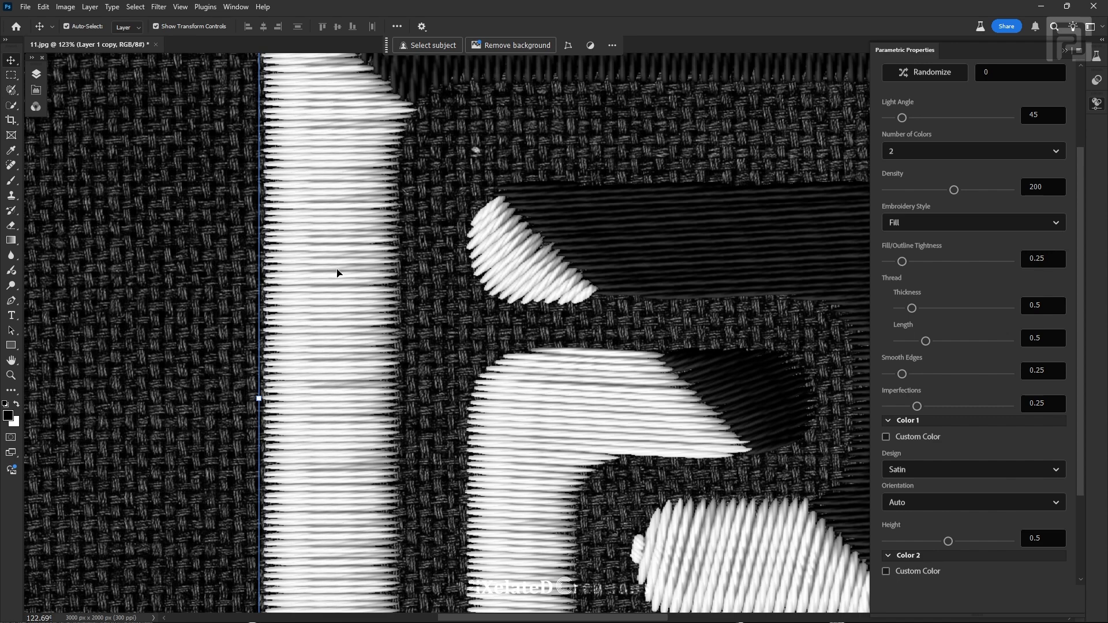
{"action": "left_click", "coordinate": [1049, 406]}
{"action": "type", "text": "2"}
{"action": "key", "text": "Return"}
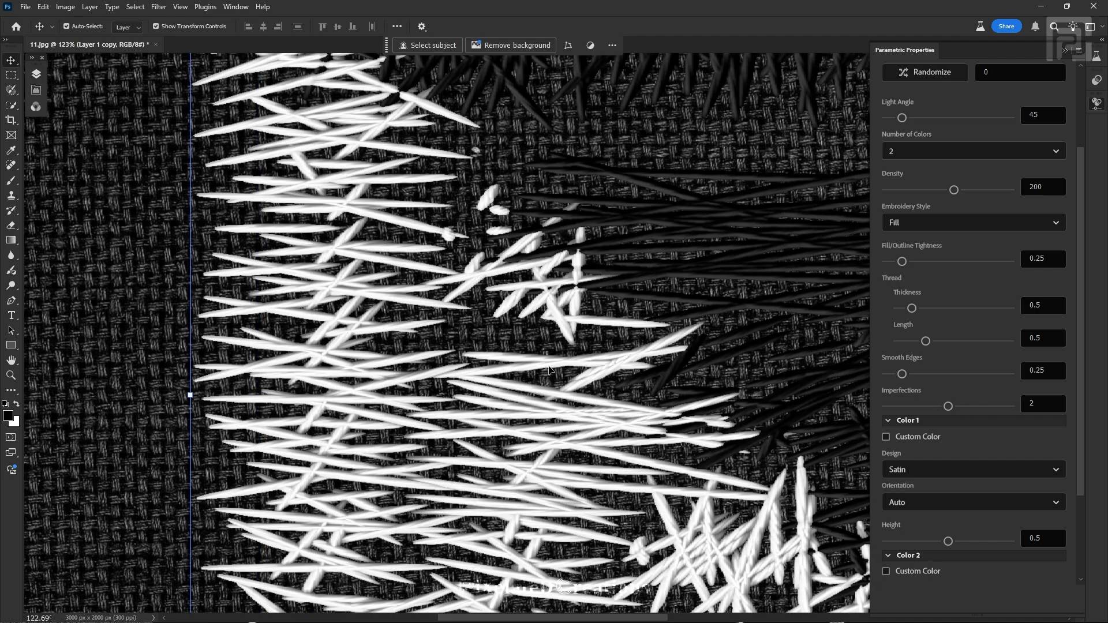
{"action": "key", "text": "z"}
{"action": "left_click_drag", "start_coordinate": [695, 233], "coordinate": [642, 306]}
{"action": "scroll", "coordinate": [600, 311], "scroll_direction": "up", "scroll_amount": 5}
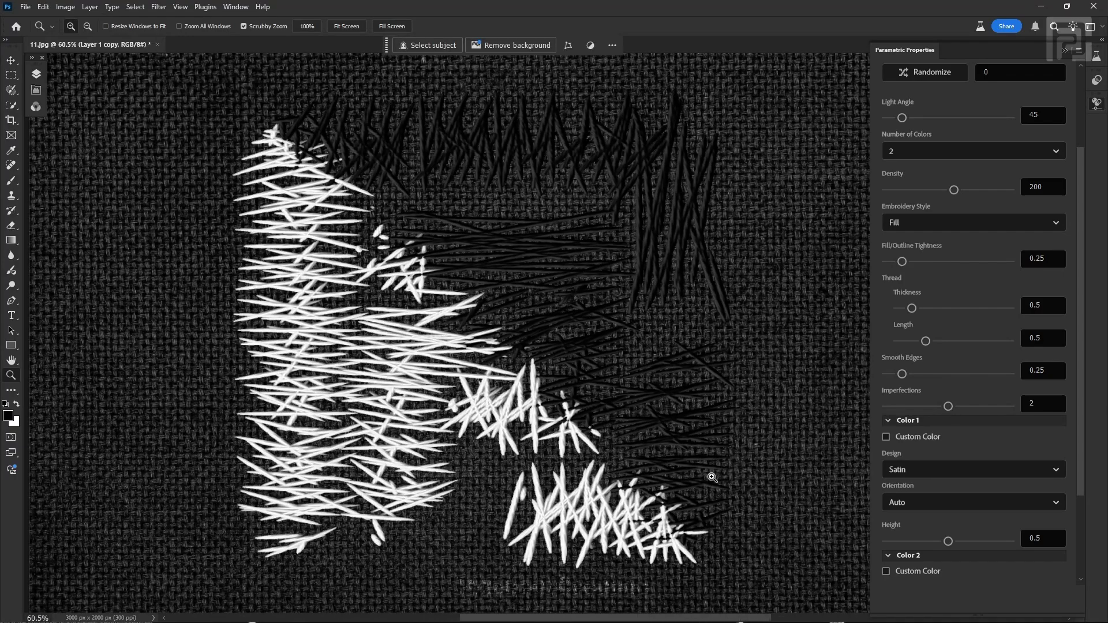
Try Imperfections values of 0 and 0.5 on the logo embroidery and set it to 0.25.
{"action": "left_click", "coordinate": [939, 419]}
{"action": "key", "text": "Return"}
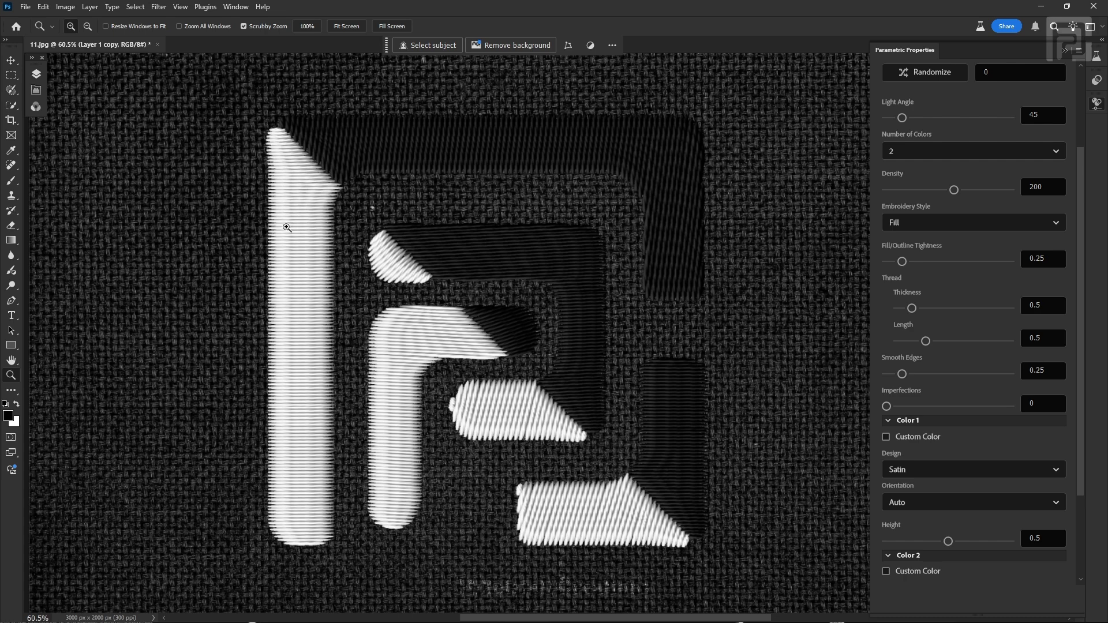
{"action": "left_click", "coordinate": [1019, 403]}
{"action": "type", "text": ".5"}
{"action": "key", "text": "Return"}
{"action": "type", "text": "."}
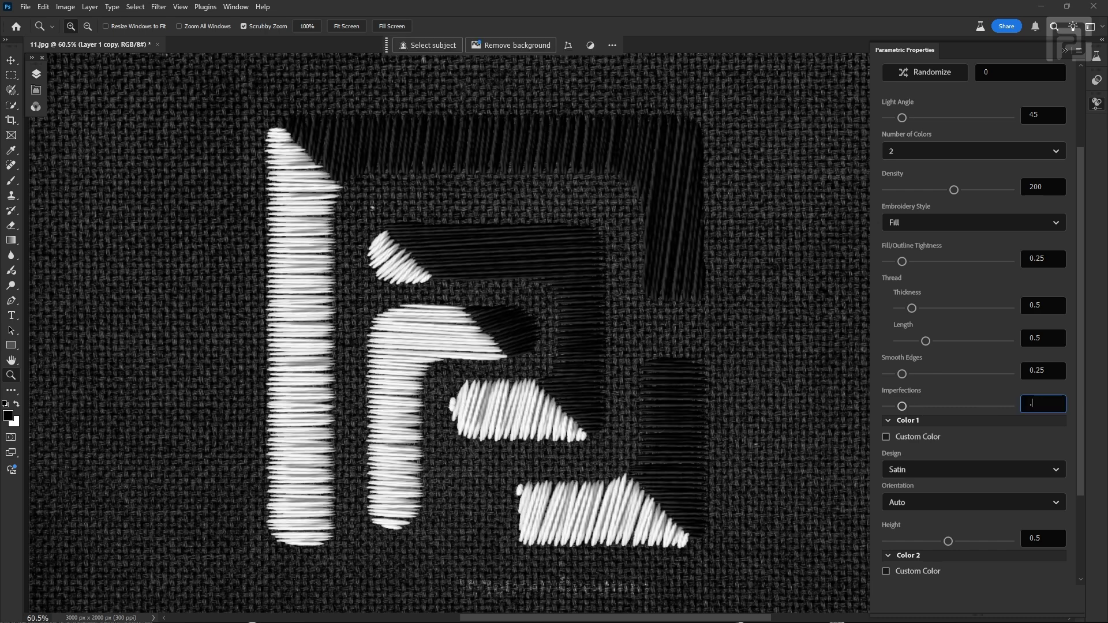
{"action": "key", "text": "Return"}
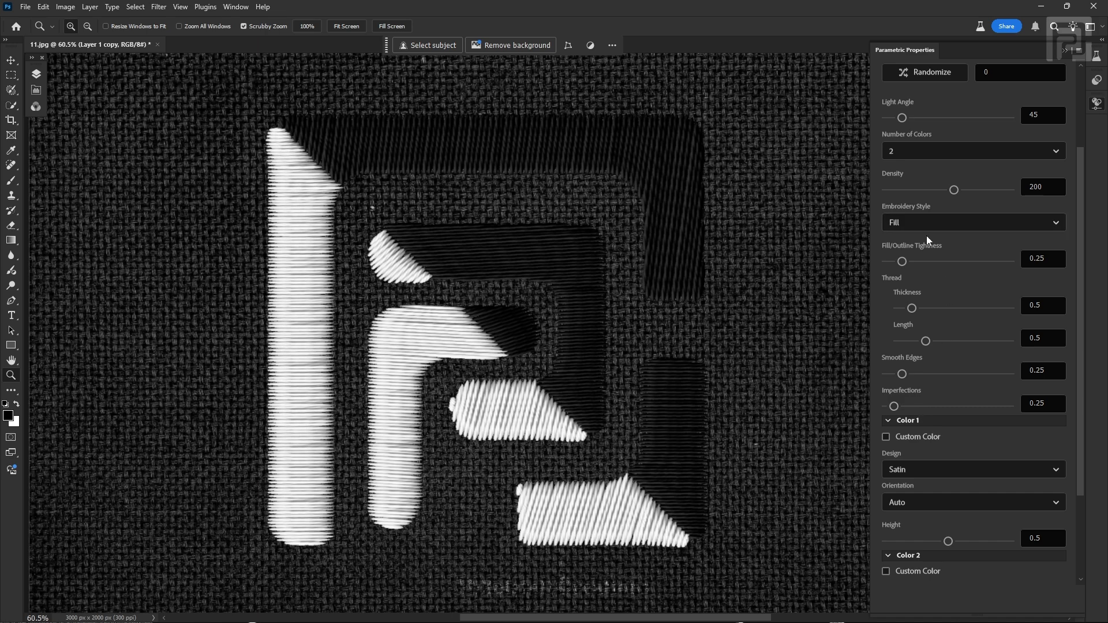
Try the Fill/Outline embroidery style on the logo.
{"action": "scroll", "coordinate": [927, 235], "scroll_direction": "up", "scroll_amount": 3}
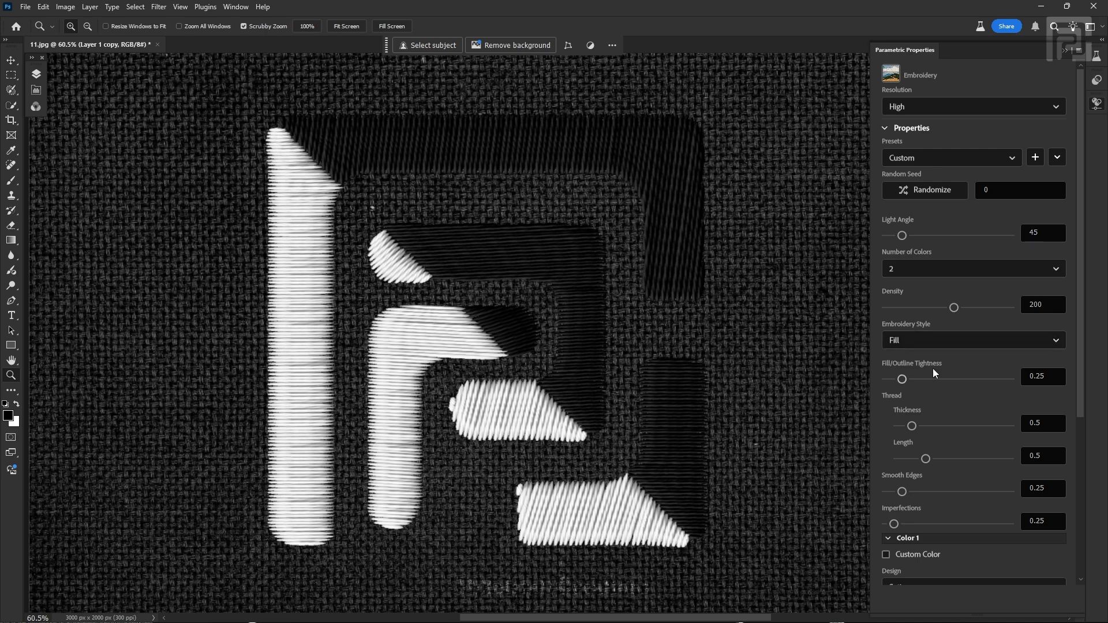
{"action": "left_click", "coordinate": [944, 345]}
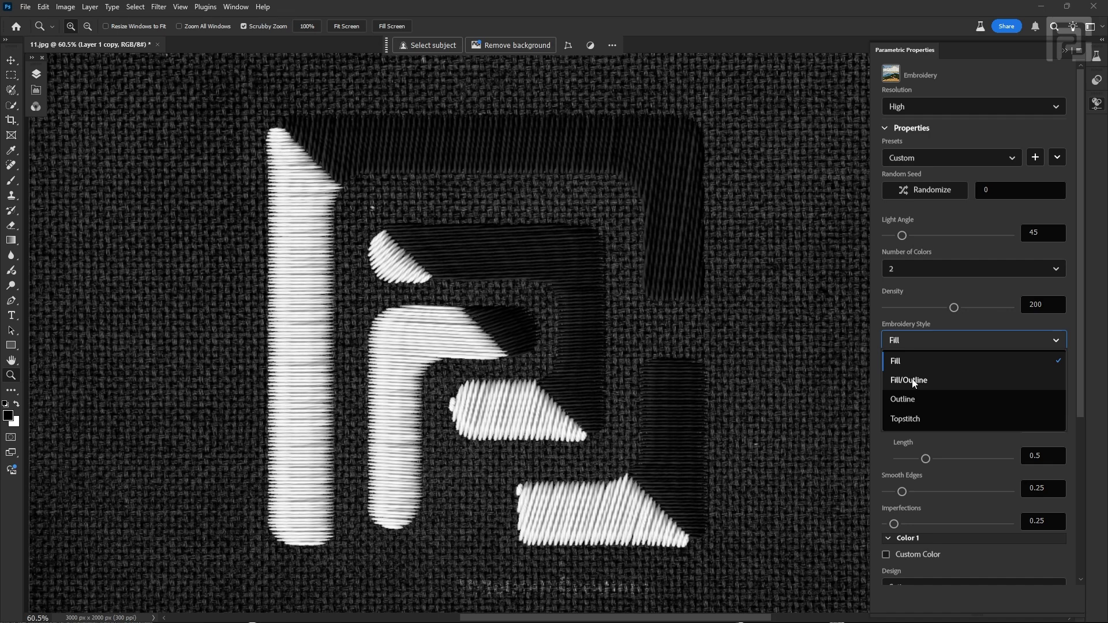
{"action": "left_click", "coordinate": [912, 380]}
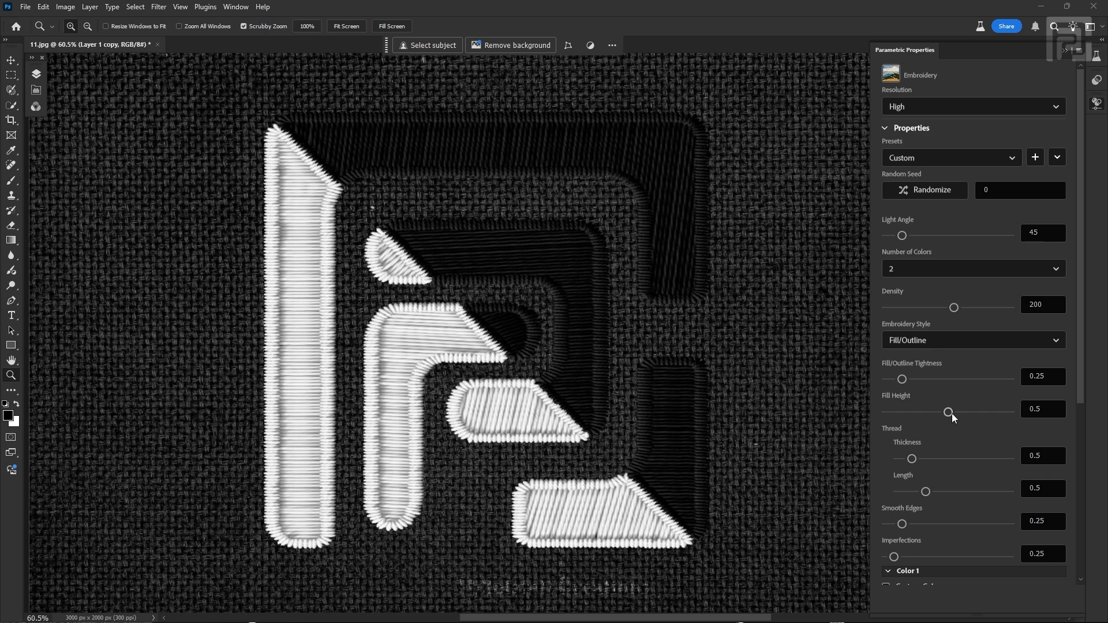
View the layer style blending options of Layer 1 copy and cancel the dialog.
{"action": "left_click", "coordinate": [36, 74]}
{"action": "left_click", "coordinate": [99, 183]}
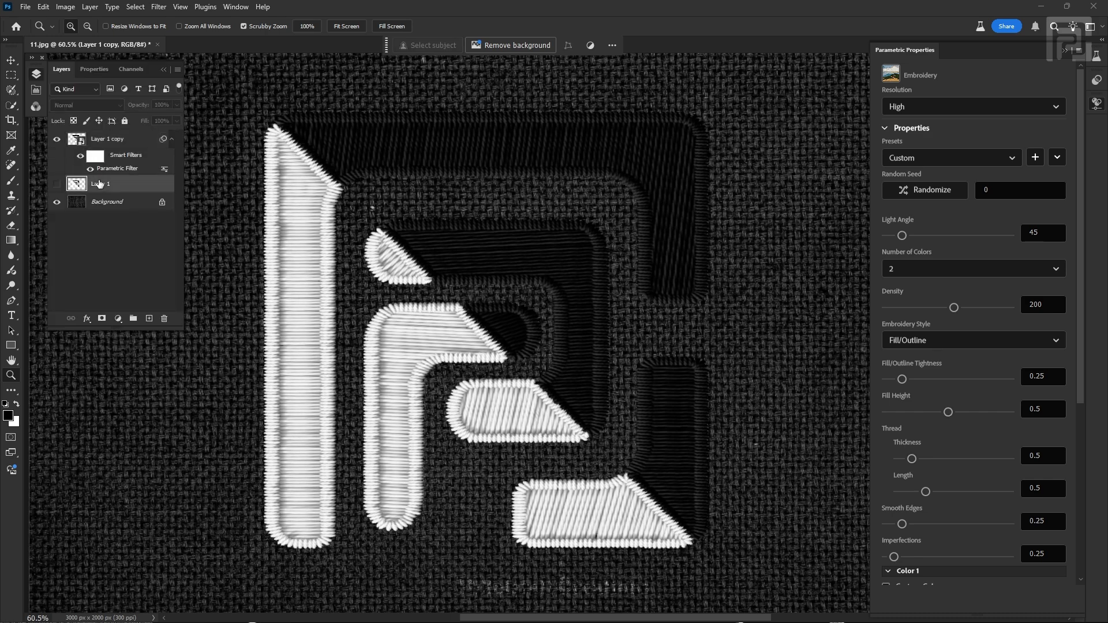
{"action": "left_click", "coordinate": [93, 138]}
{"action": "left_click", "coordinate": [87, 319]}
{"action": "left_click", "coordinate": [112, 335]}
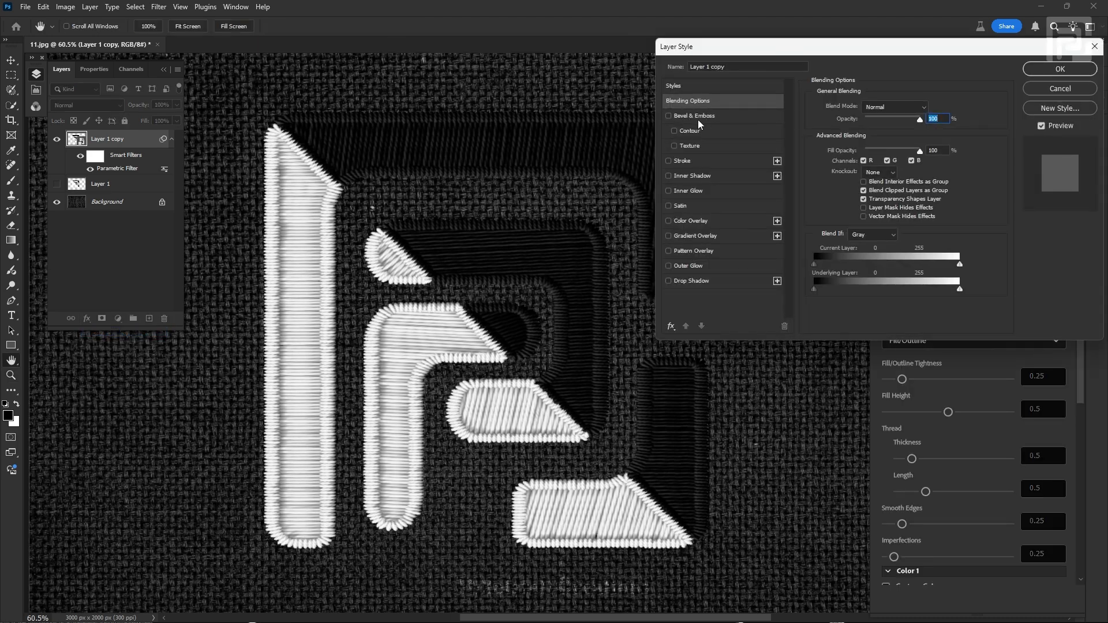
{"action": "left_click", "coordinate": [1052, 88]}
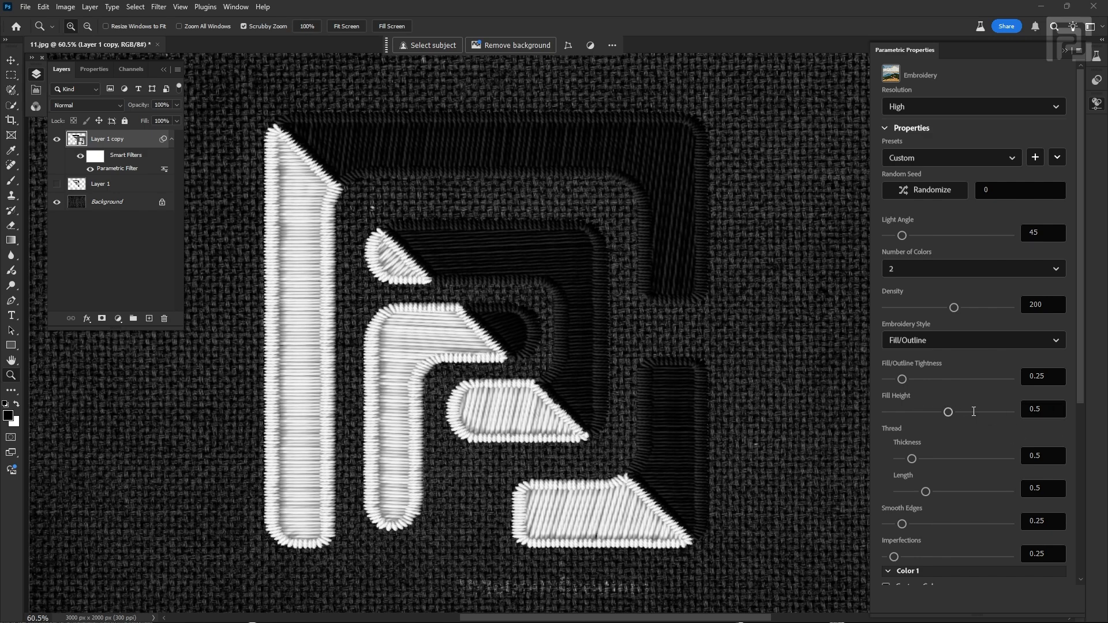
Try Fill Height values of 0 and 1 on the outlined embroidery and return it to 0.5.
{"action": "left_click_drag", "start_coordinate": [948, 412], "coordinate": [887, 412]}
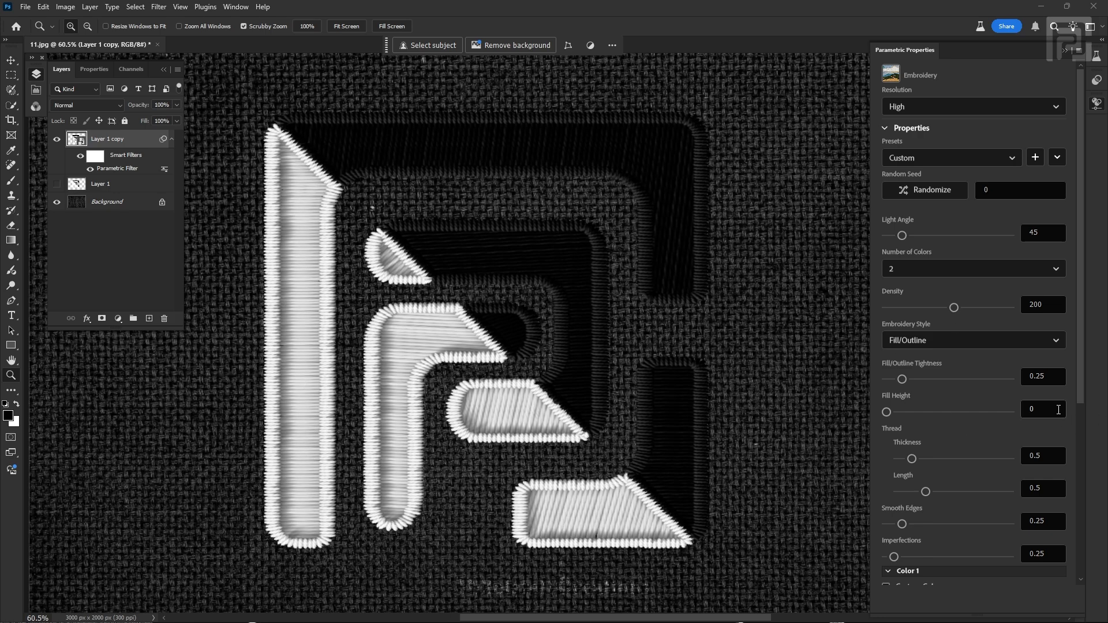
{"action": "double_click", "coordinate": [1030, 410]}
{"action": "type", "text": "1"}
{"action": "key", "text": "Return"}
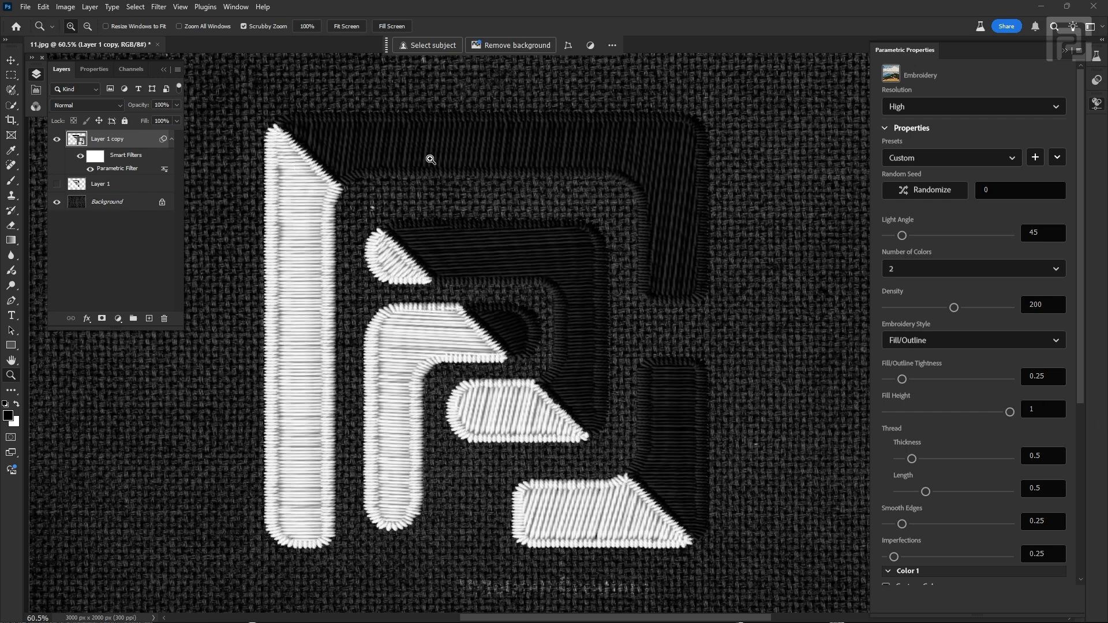
{"action": "double_click", "coordinate": [1032, 409]}
{"action": "type", "text": "0.5"}
{"action": "key", "text": "Return"}
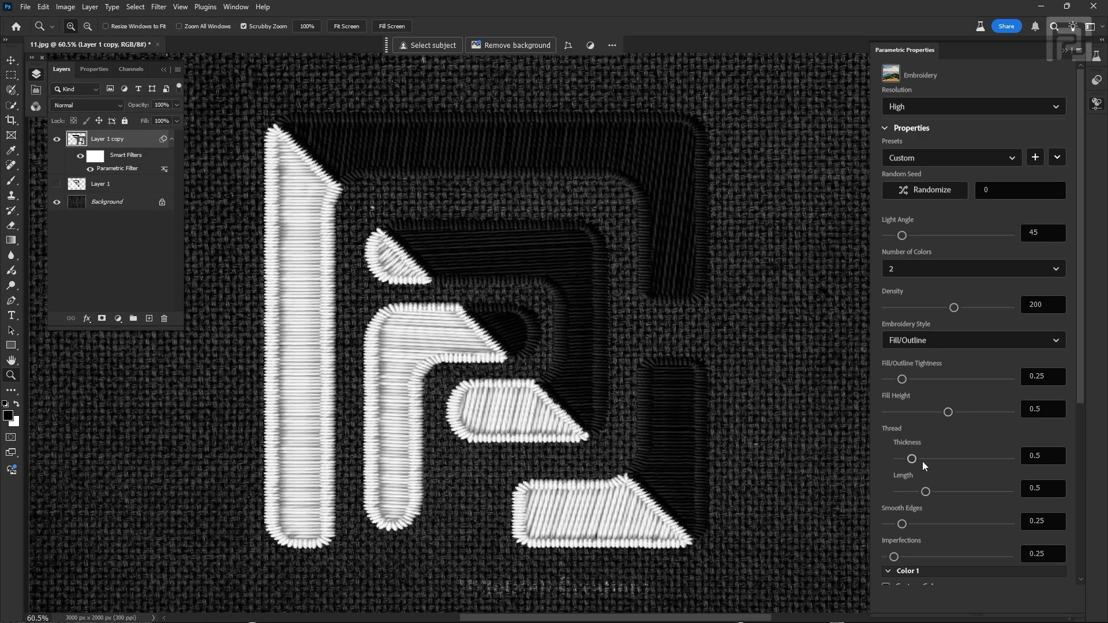
Try the Outline embroidery style on the logo.
{"action": "scroll", "coordinate": [916, 525], "scroll_direction": "down", "scroll_amount": 1}
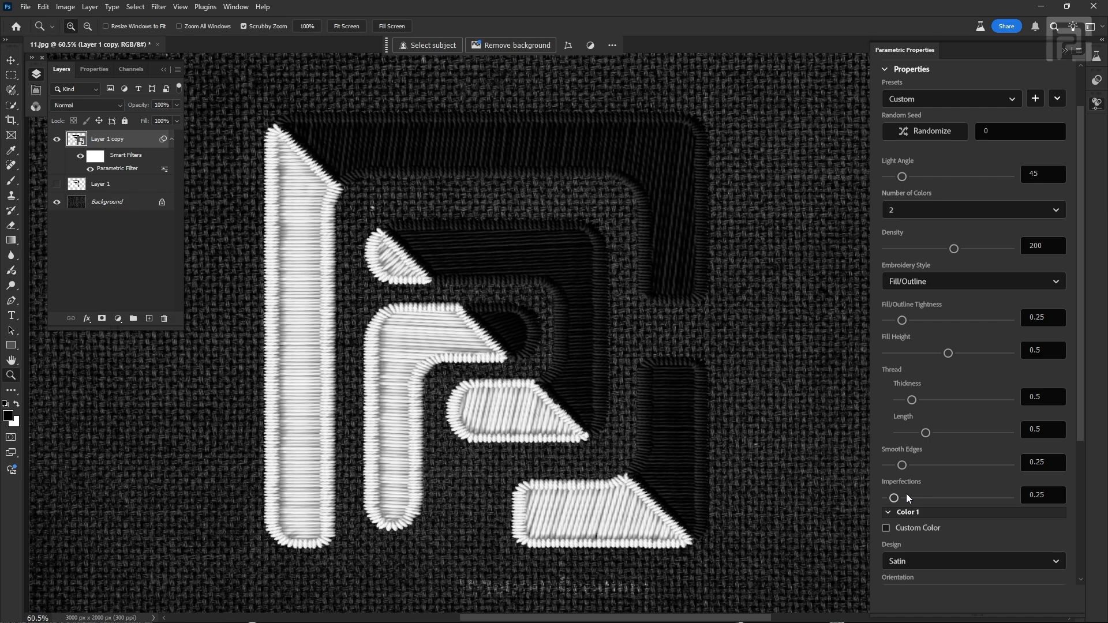
{"action": "left_click", "coordinate": [947, 282]}
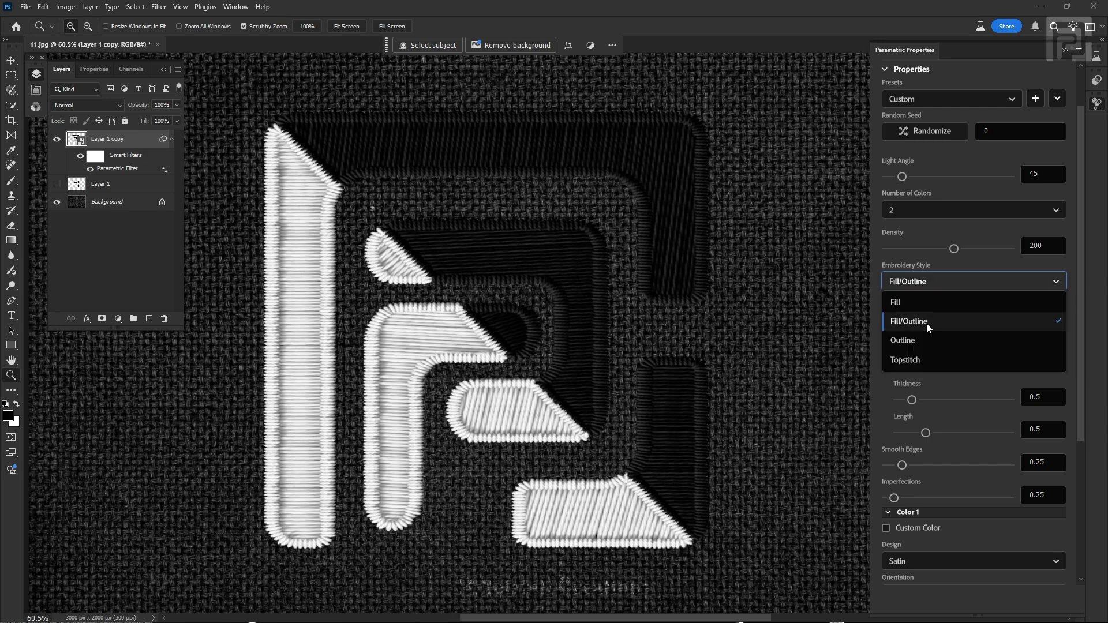
{"action": "left_click", "coordinate": [923, 340]}
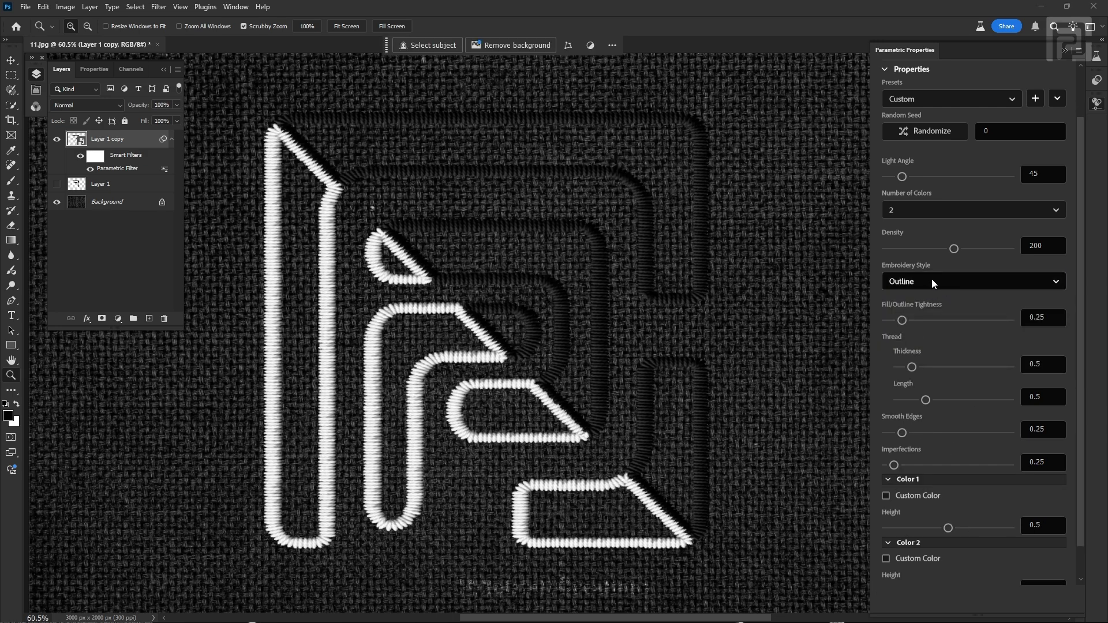
Compare the Fill and Fill/Outline embroidery styles on the logo and return the style to Outline.
{"action": "left_click", "coordinate": [931, 280]}
{"action": "left_click", "coordinate": [935, 303]}
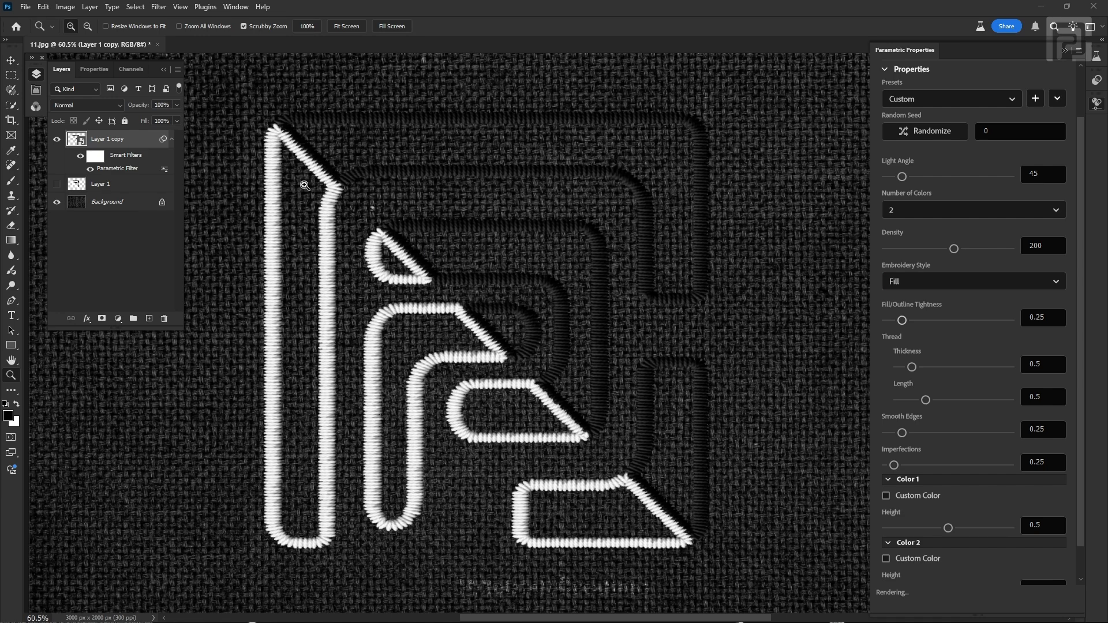
{"action": "left_click", "coordinate": [915, 282]}
{"action": "left_click", "coordinate": [913, 322]}
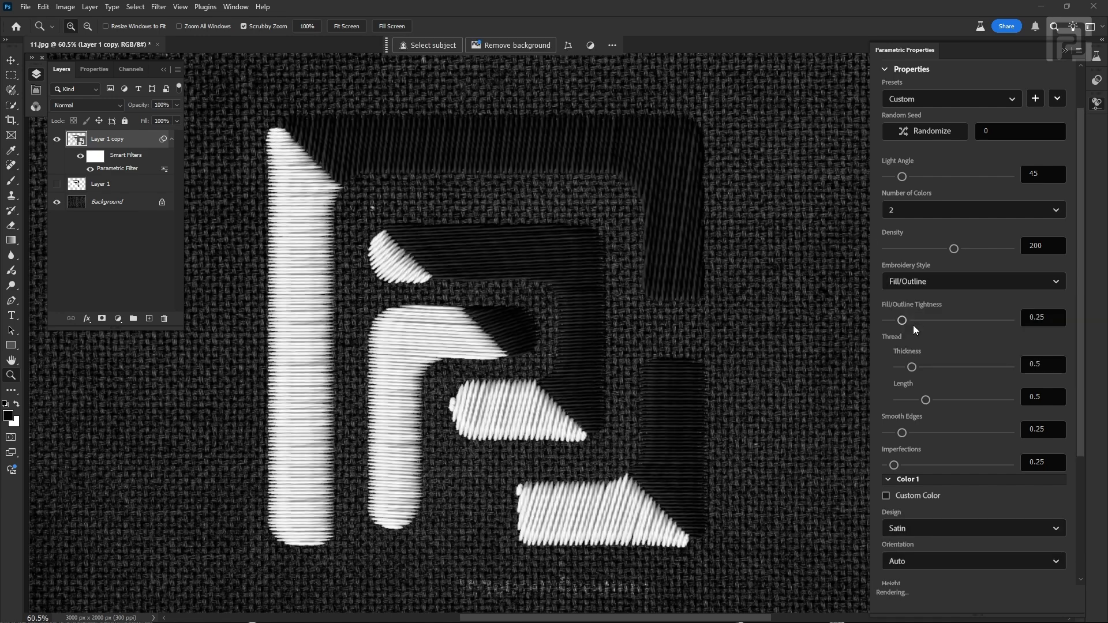
{"action": "left_click", "coordinate": [929, 289]}
{"action": "left_click", "coordinate": [929, 341]}
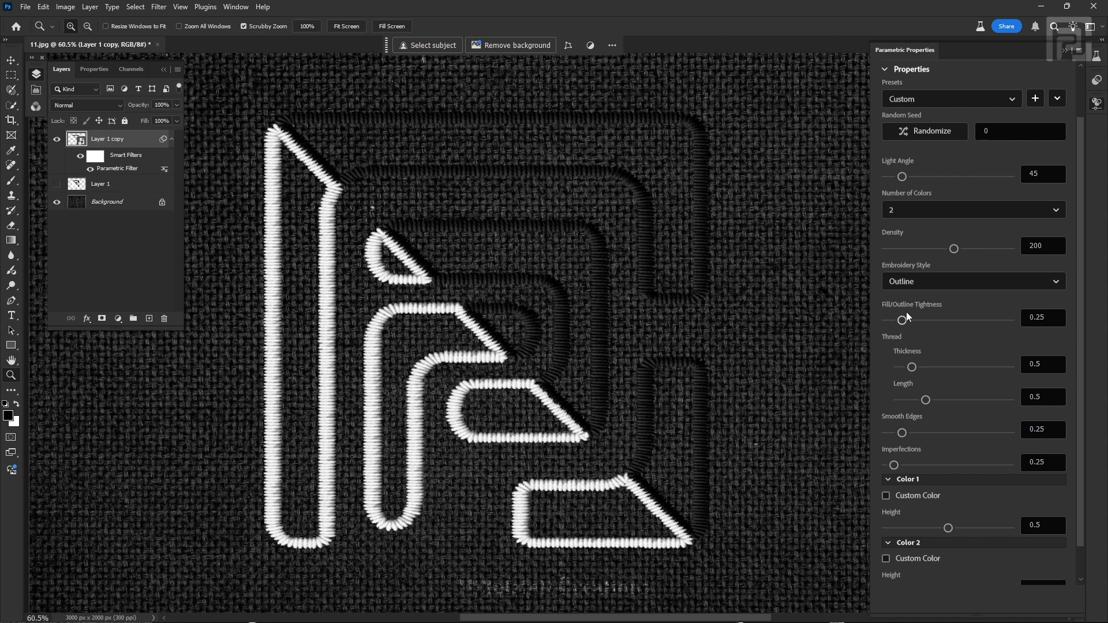
Try Fill/Outline Tightness values of 0.38 and 1.91 on the outline stitching and return it to 0.25.
{"action": "left_click_drag", "start_coordinate": [904, 320], "coordinate": [912, 320]}
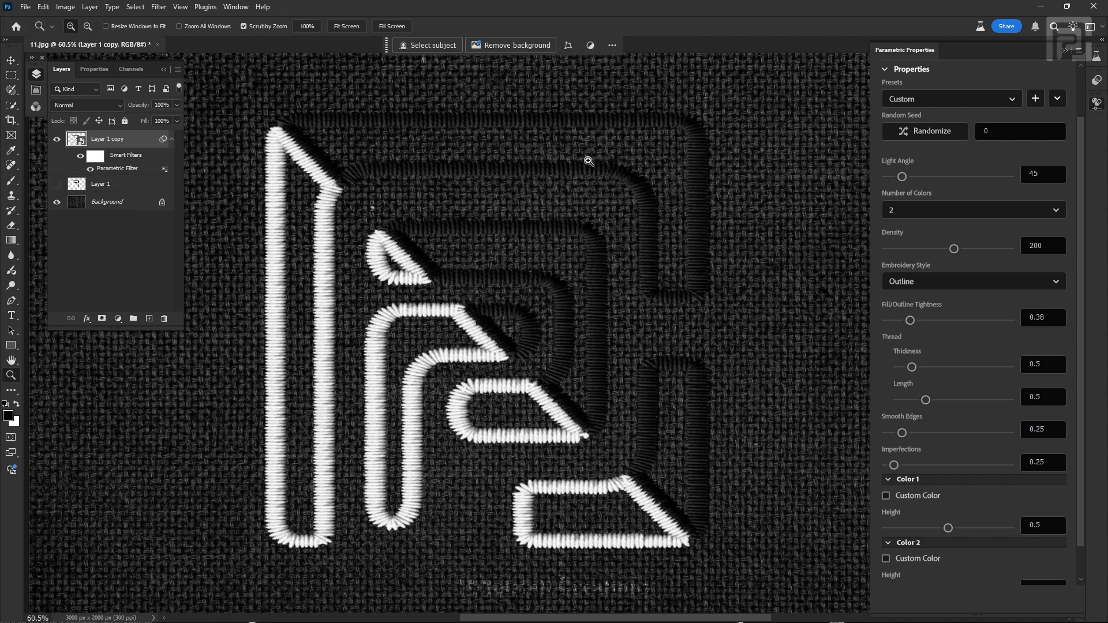
{"action": "left_click_drag", "start_coordinate": [911, 320], "coordinate": [1001, 336]}
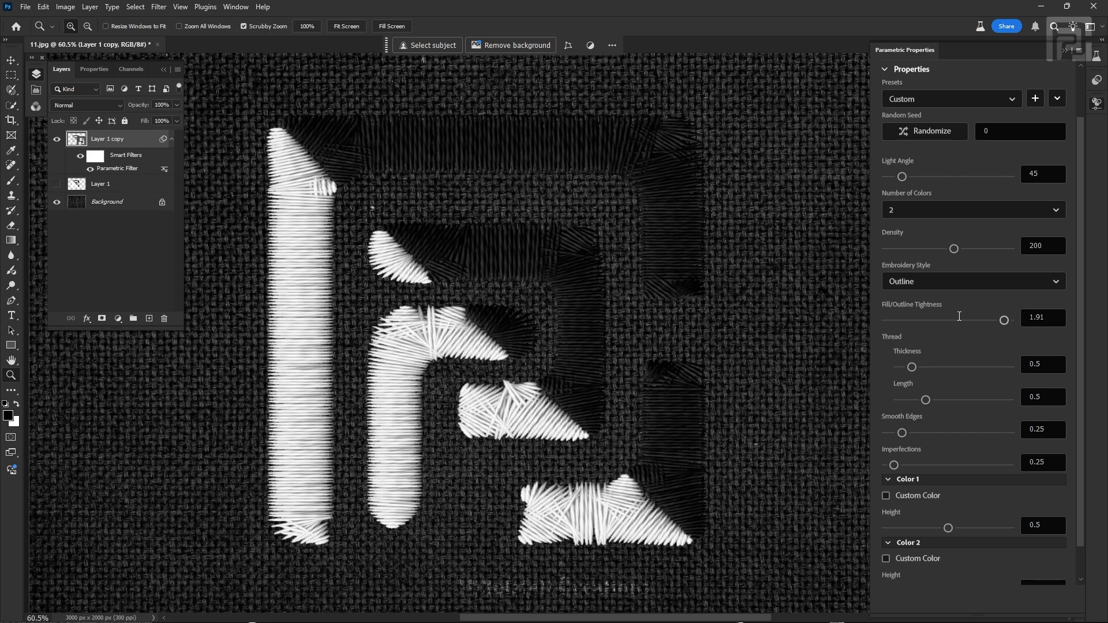
{"action": "left_click", "coordinate": [1043, 323]}
{"action": "type", "text": ".25"}
{"action": "key", "text": "Return"}
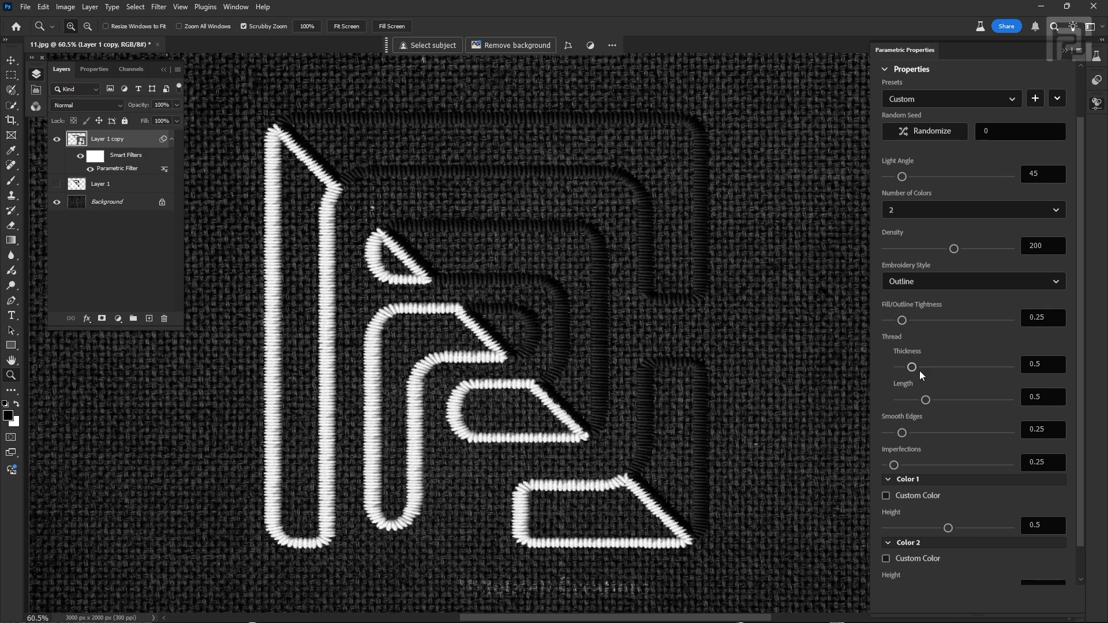
Try a thread thickness of 1.8 and a thread length of 0.19 on the outline stitching.
{"action": "left_click_drag", "start_coordinate": [915, 369], "coordinate": [951, 369]}
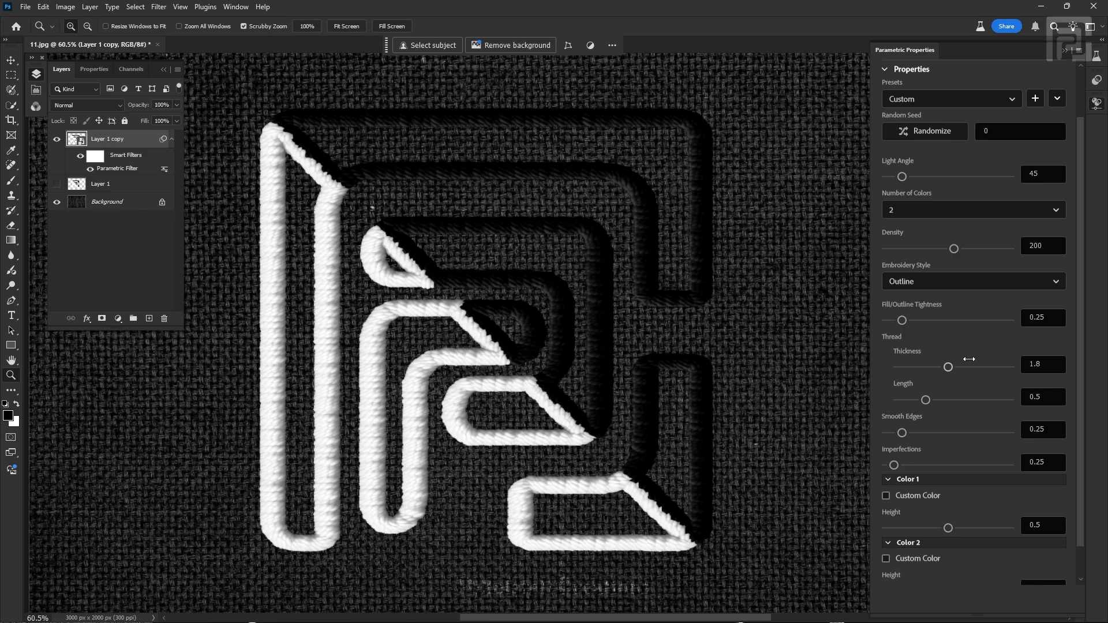
{"action": "left_click_drag", "start_coordinate": [926, 400], "coordinate": [908, 400]}
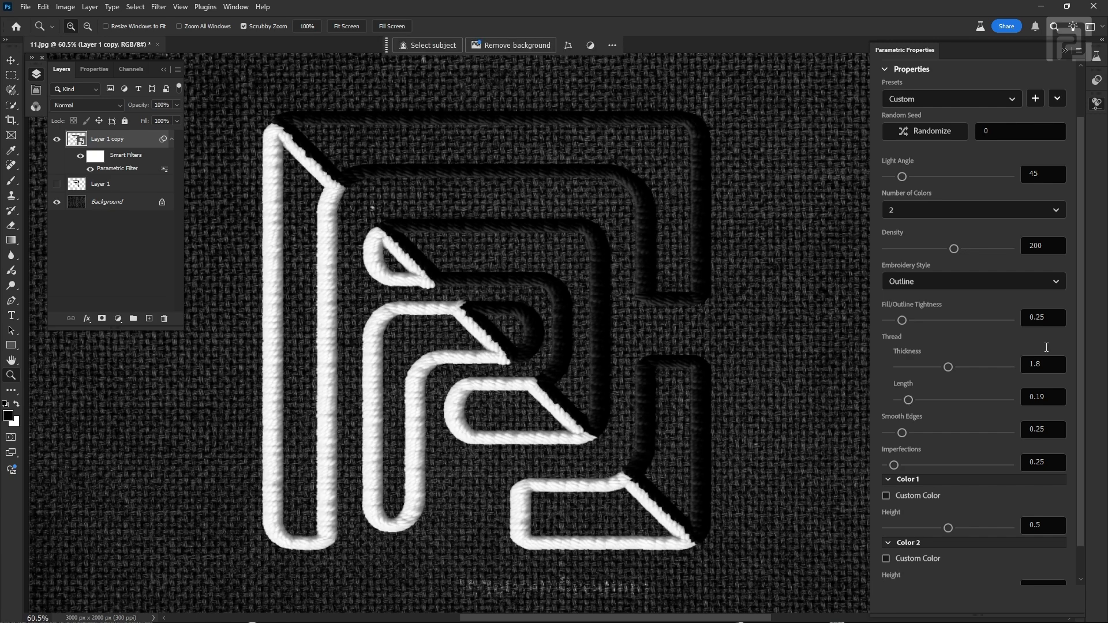
{"action": "left_click", "coordinate": [1056, 397]}
{"action": "key", "text": "BackSpace"}
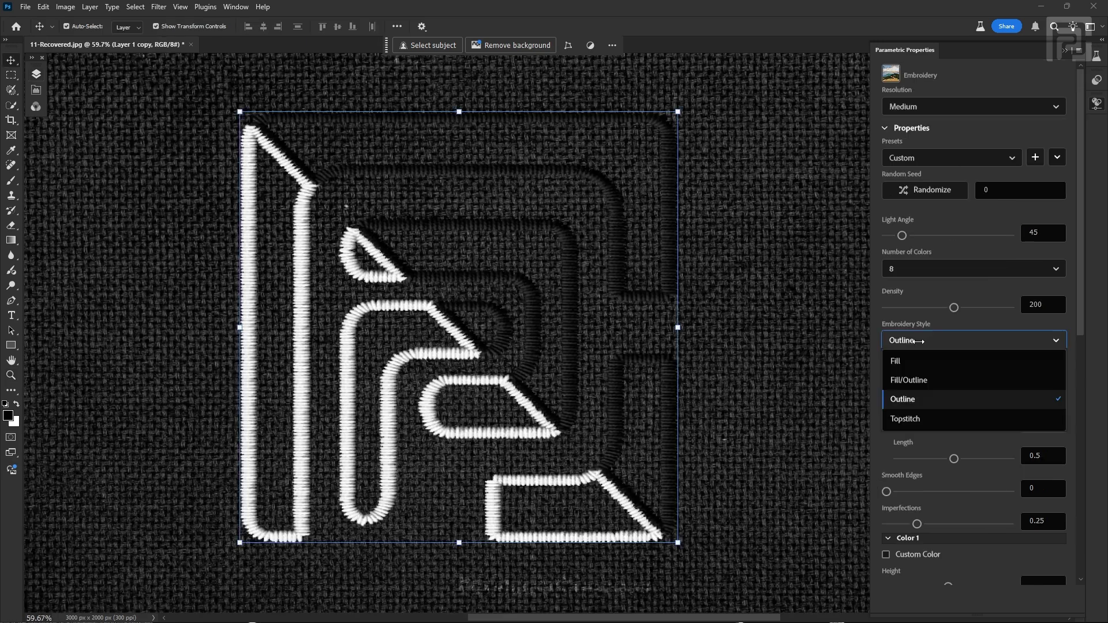
Change the embroidery style to Topstitch, try a tightness of 0.45, and return the tightness to 0.25.
{"action": "left_click", "coordinate": [926, 421]}
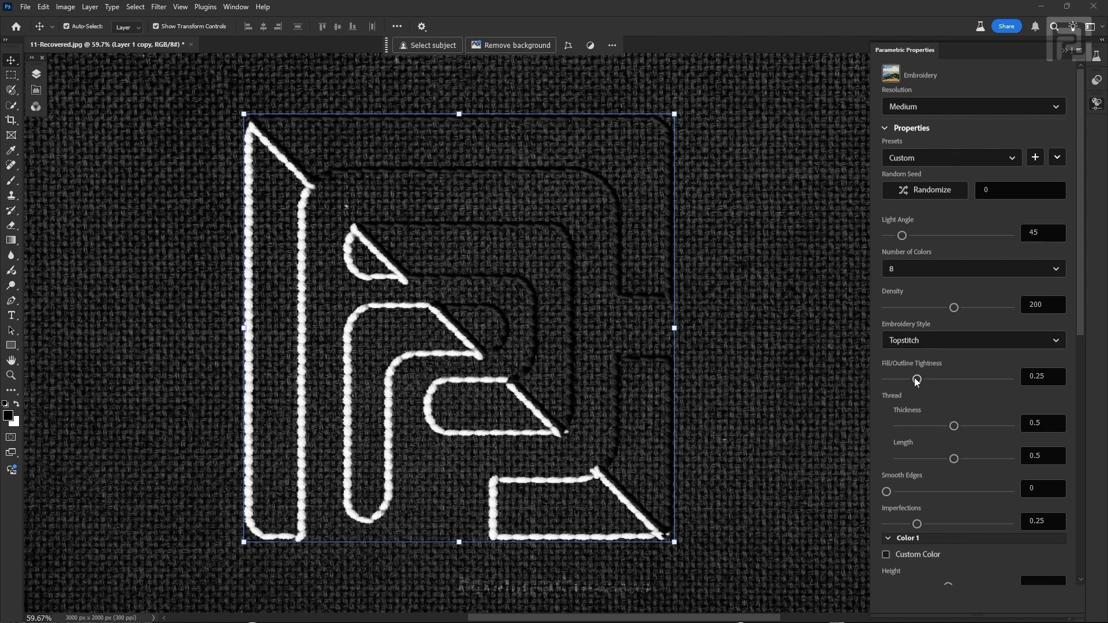
{"action": "left_click_drag", "start_coordinate": [918, 380], "coordinate": [944, 382]}
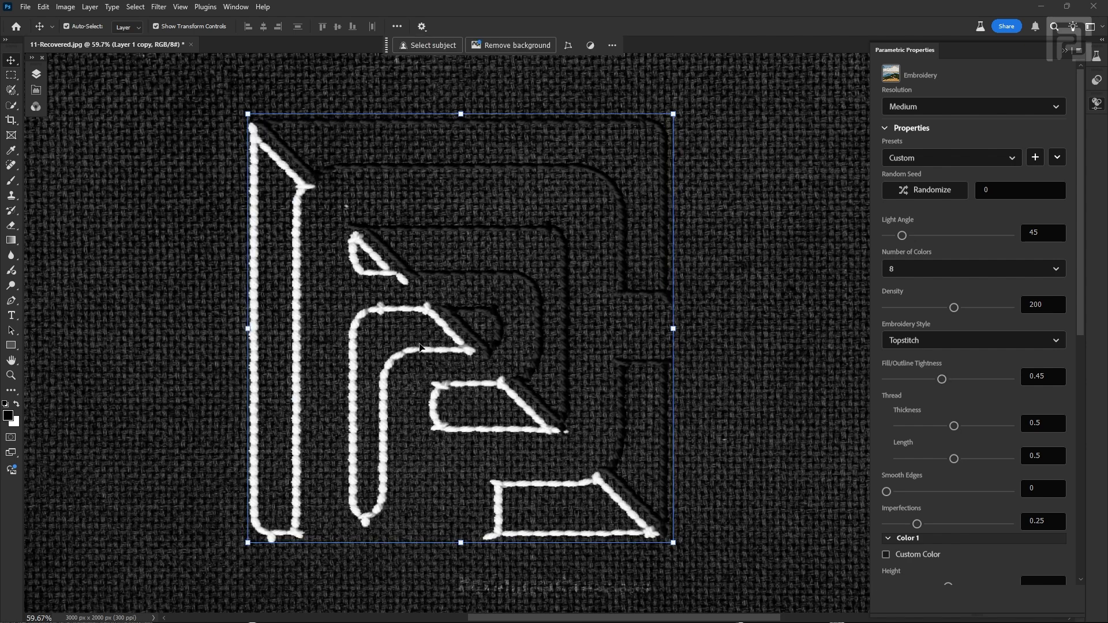
{"action": "left_click", "coordinate": [953, 372]}
{"action": "type", "text": "0.25"}
{"action": "key", "text": "Return"}
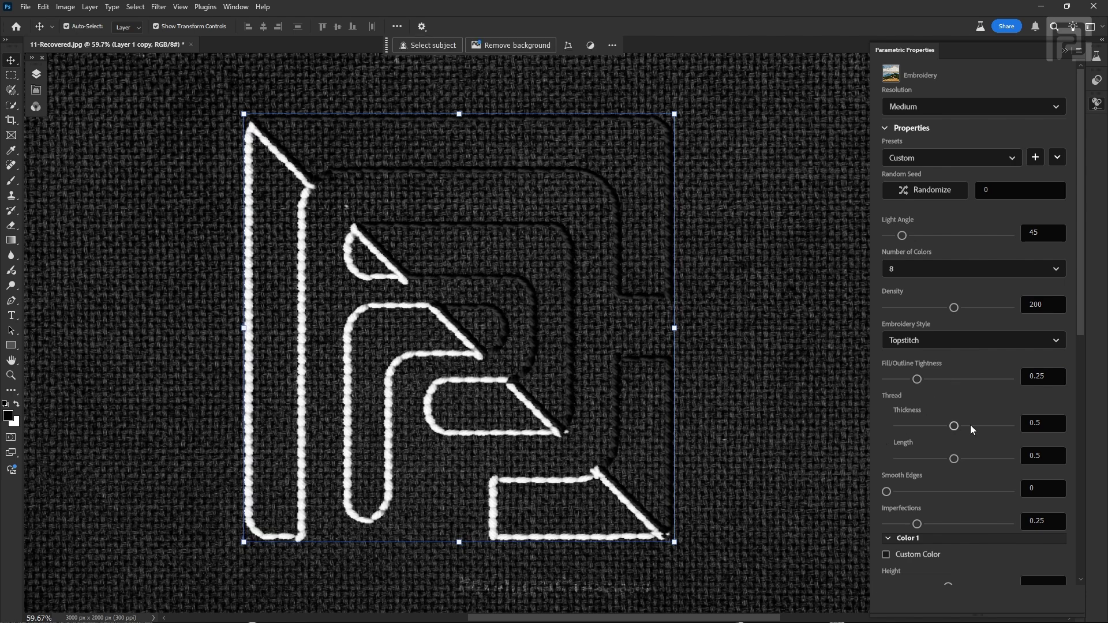
Try topstitch thread thicknesses of 0.1 and 0.55, then set the thread thickness to 0.24 and length to 0.25.
{"action": "left_click_drag", "start_coordinate": [954, 427], "coordinate": [906, 460]}
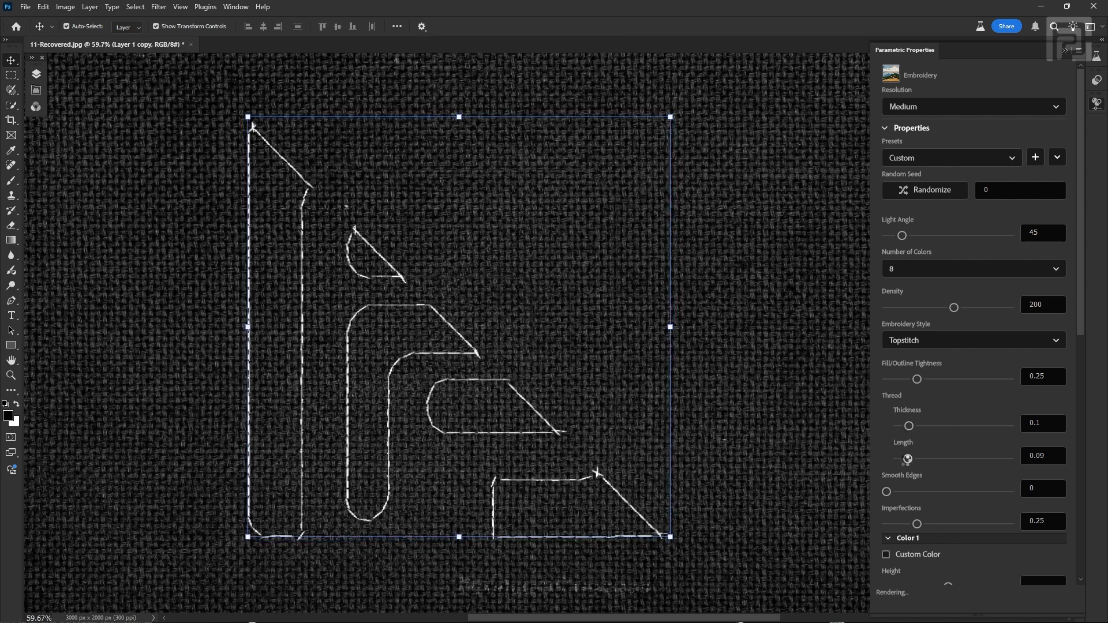
{"action": "left_click_drag", "start_coordinate": [916, 427], "coordinate": [960, 428]}
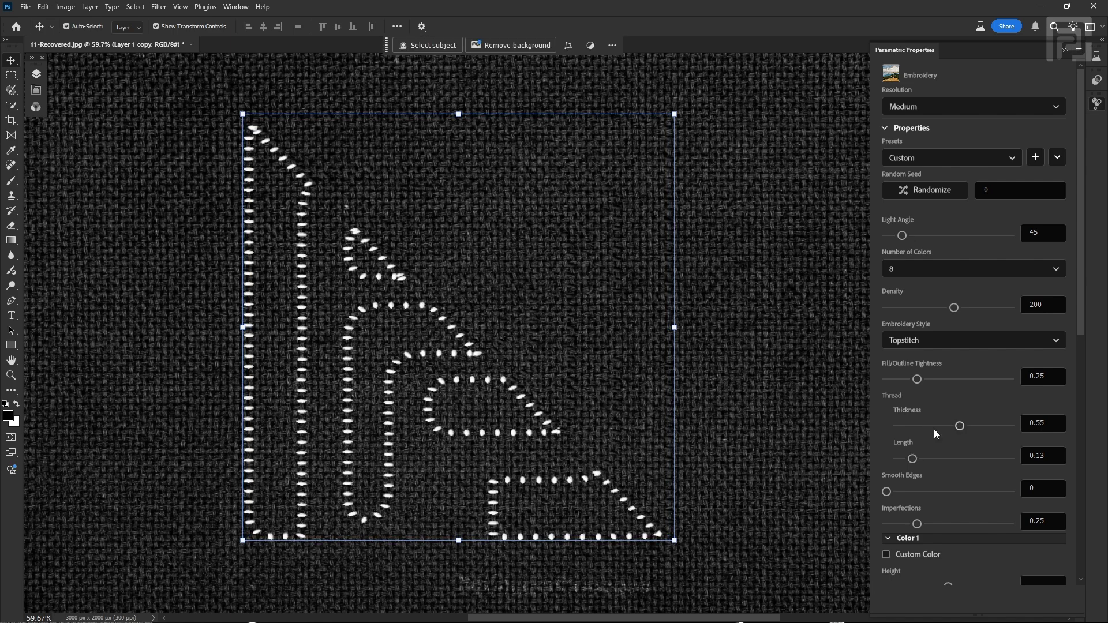
{"action": "left_click_drag", "start_coordinate": [945, 427], "coordinate": [925, 427]}
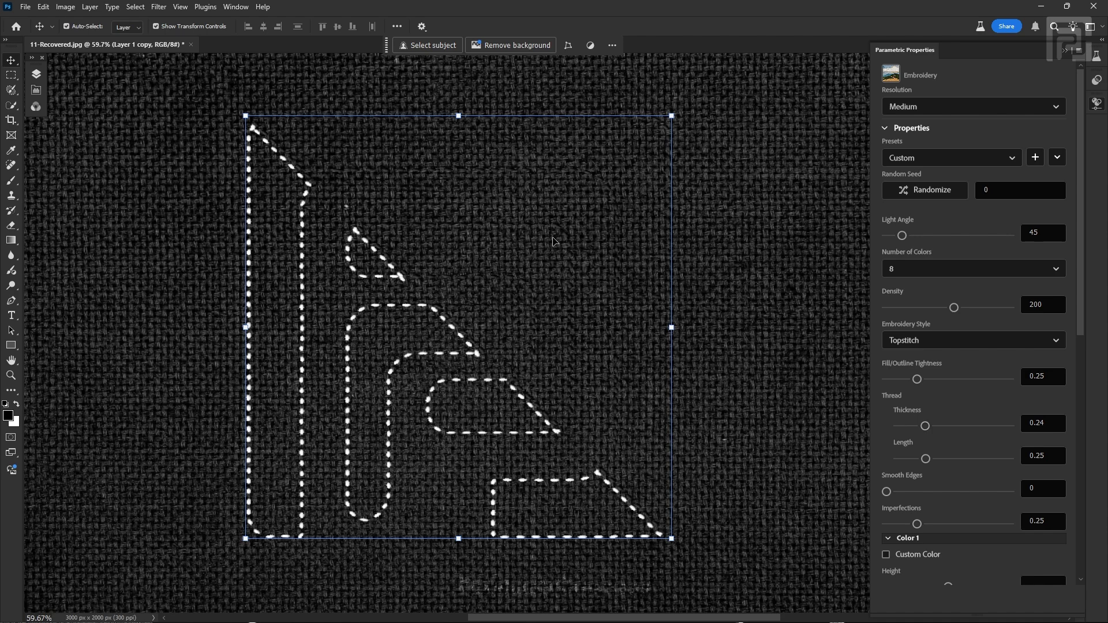
Set the number of colors to 2 and give Color 1 a custom orange color.
{"action": "scroll", "coordinate": [903, 411], "scroll_direction": "down", "scroll_amount": 3}
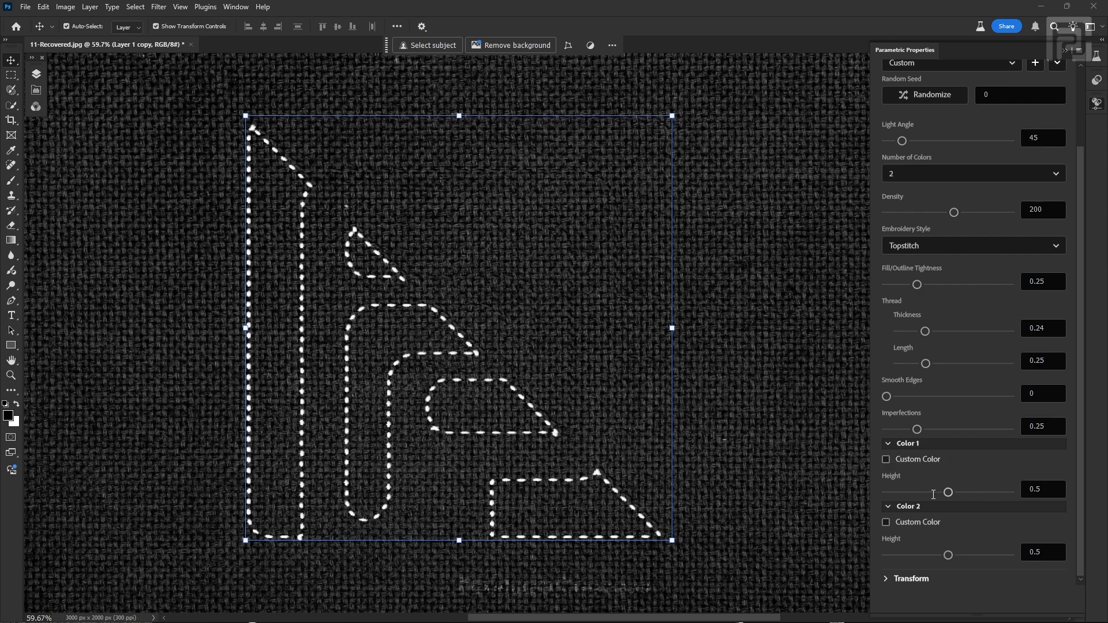
{"action": "left_click", "coordinate": [886, 460]}
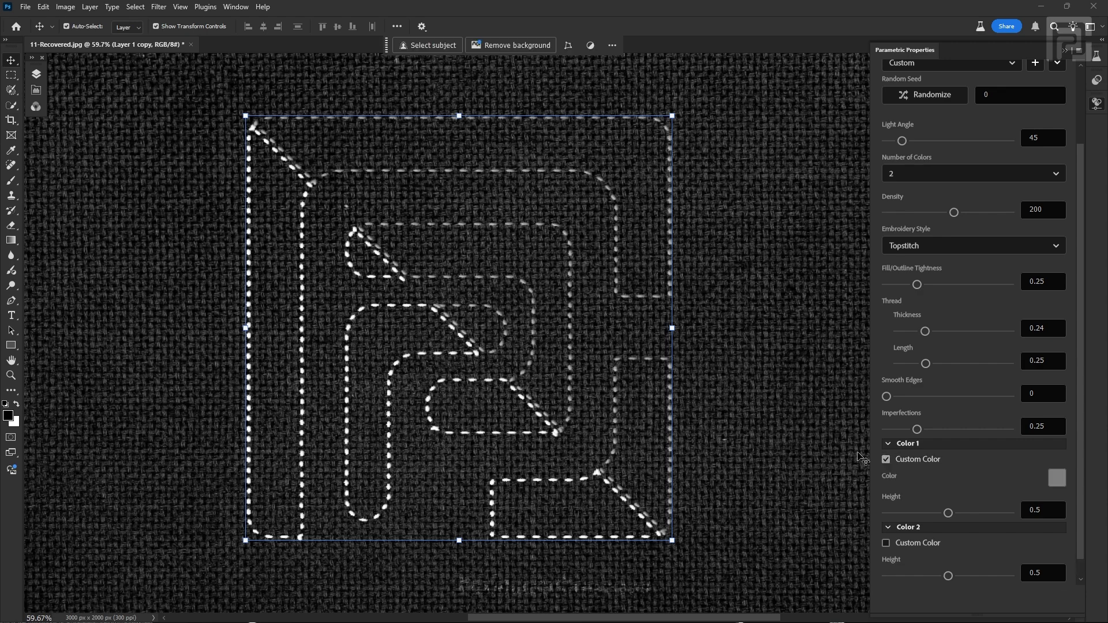
{"action": "left_click", "coordinate": [1056, 479]}
{"action": "type", "text": "ffe0e0"}
{"action": "left_click_drag", "start_coordinate": [930, 323], "coordinate": [927, 342]}
{"action": "left_click", "coordinate": [911, 210]}
{"action": "left_click", "coordinate": [1031, 206]}
Try an imperfections value of 0.72 on the topstitching, then set it to 0.08 and keep the Topstitch style.
{"action": "left_click_drag", "start_coordinate": [918, 430], "coordinate": [978, 429]}
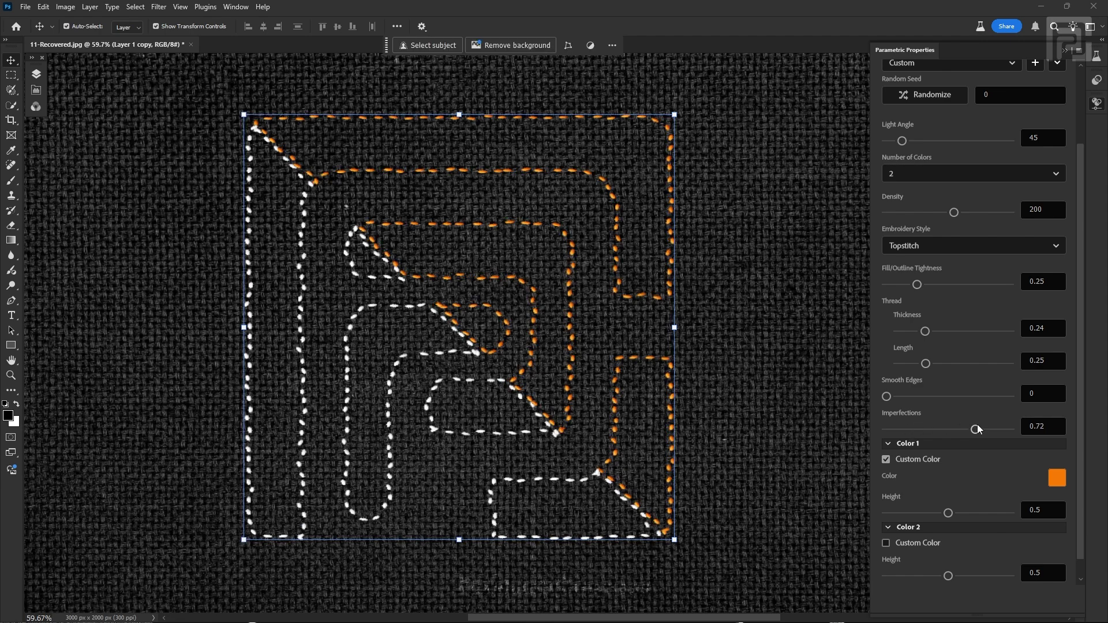
{"action": "left_click_drag", "start_coordinate": [917, 431], "coordinate": [896, 430]}
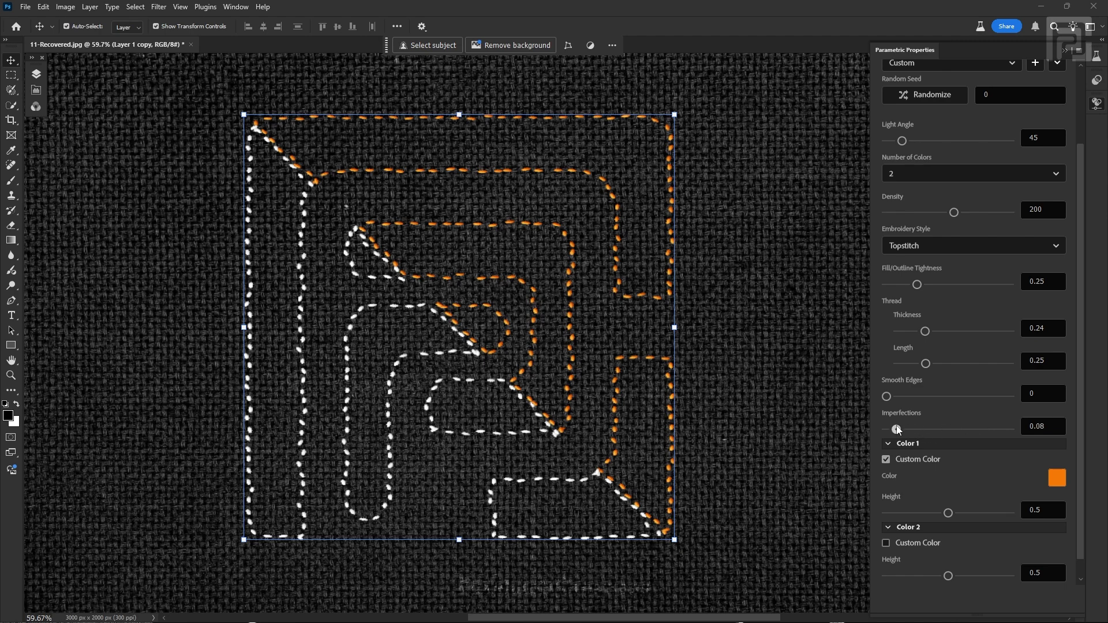
{"action": "left_click", "coordinate": [942, 255]}
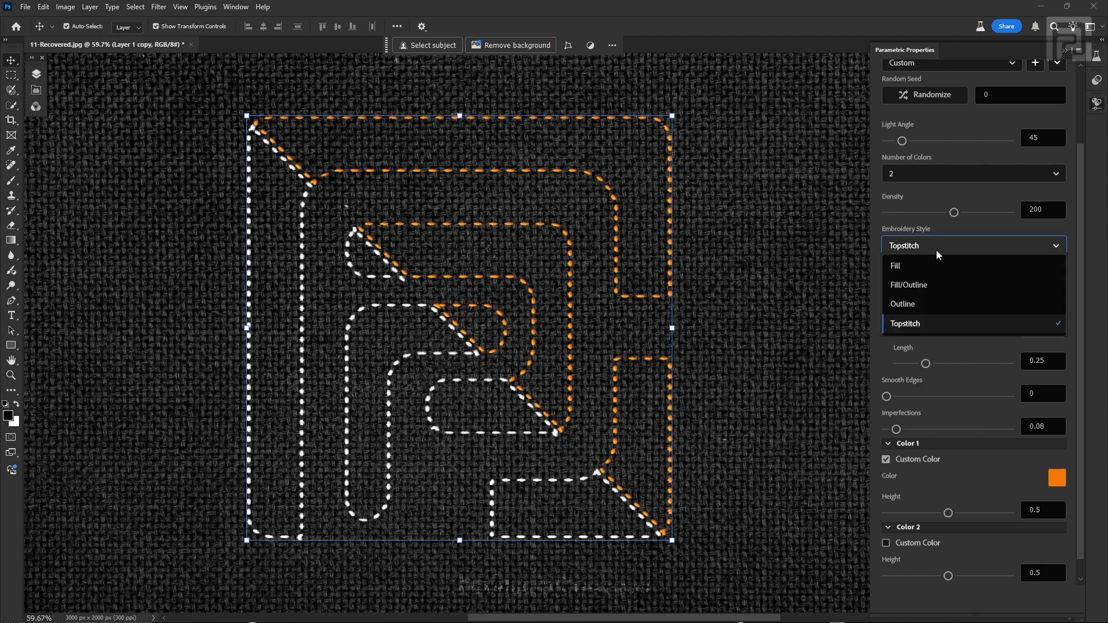
{"action": "left_click", "coordinate": [927, 326]}
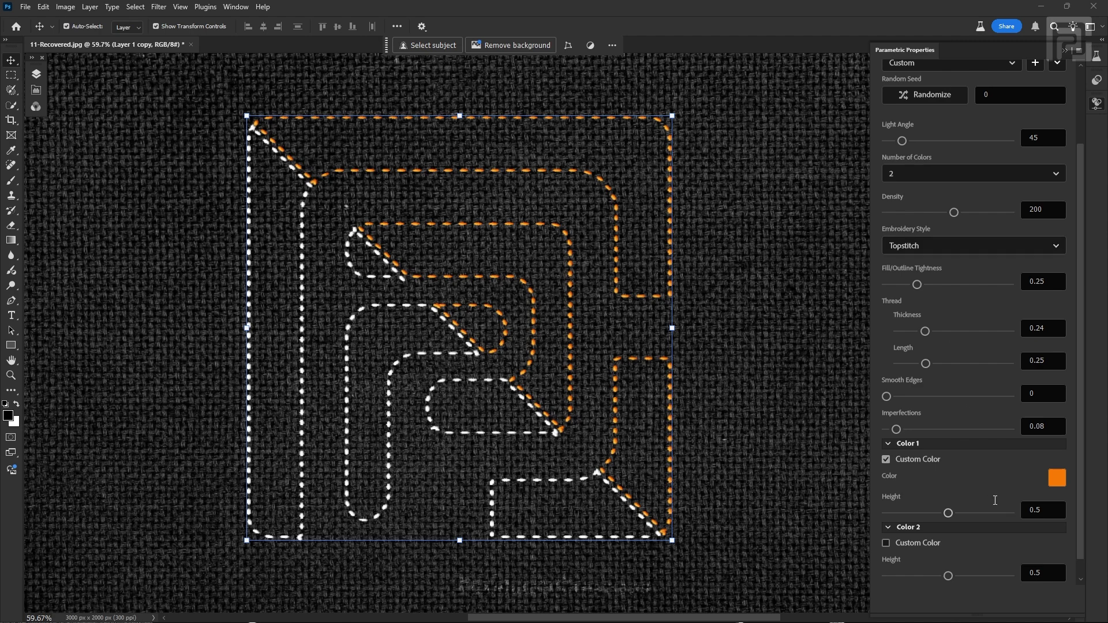
{"action": "scroll", "coordinate": [935, 477], "scroll_direction": "down", "scroll_amount": 1}
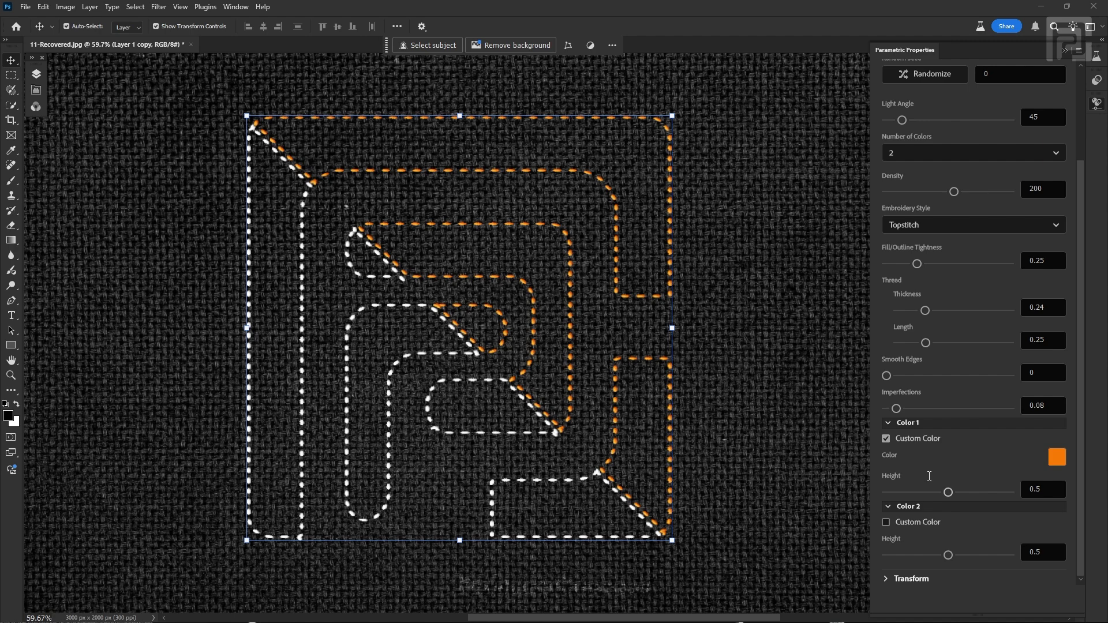
{"action": "scroll", "coordinate": [934, 480], "scroll_direction": "up", "scroll_amount": 5}
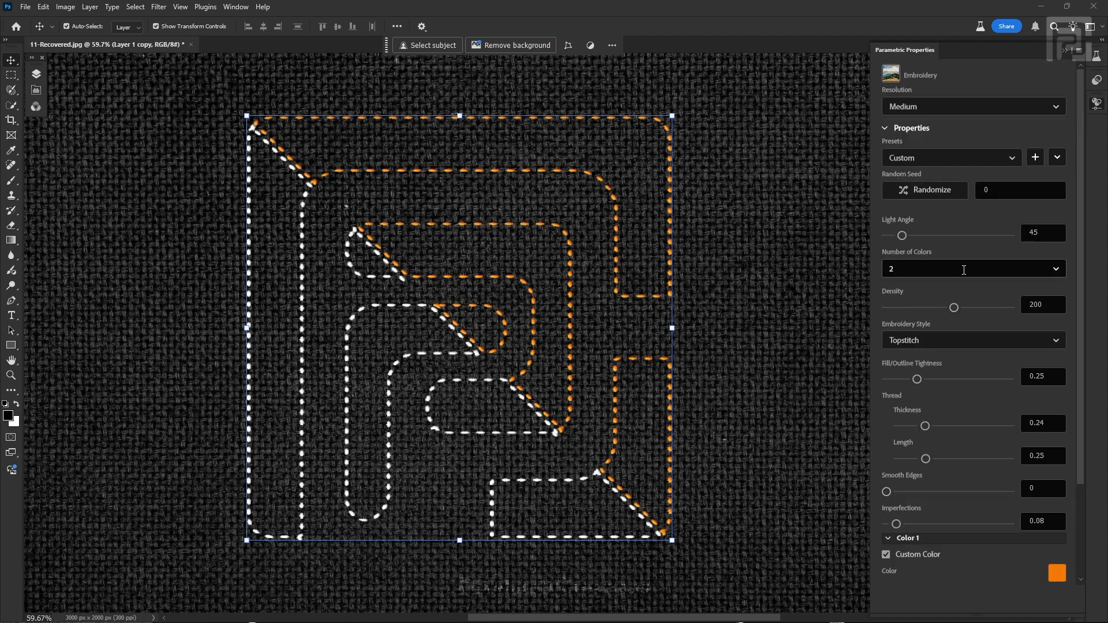
{"action": "left_click", "coordinate": [955, 268]}
{"action": "left_click", "coordinate": [1050, 270]}
{"action": "scroll", "coordinate": [968, 256], "scroll_direction": "down", "scroll_amount": 5}
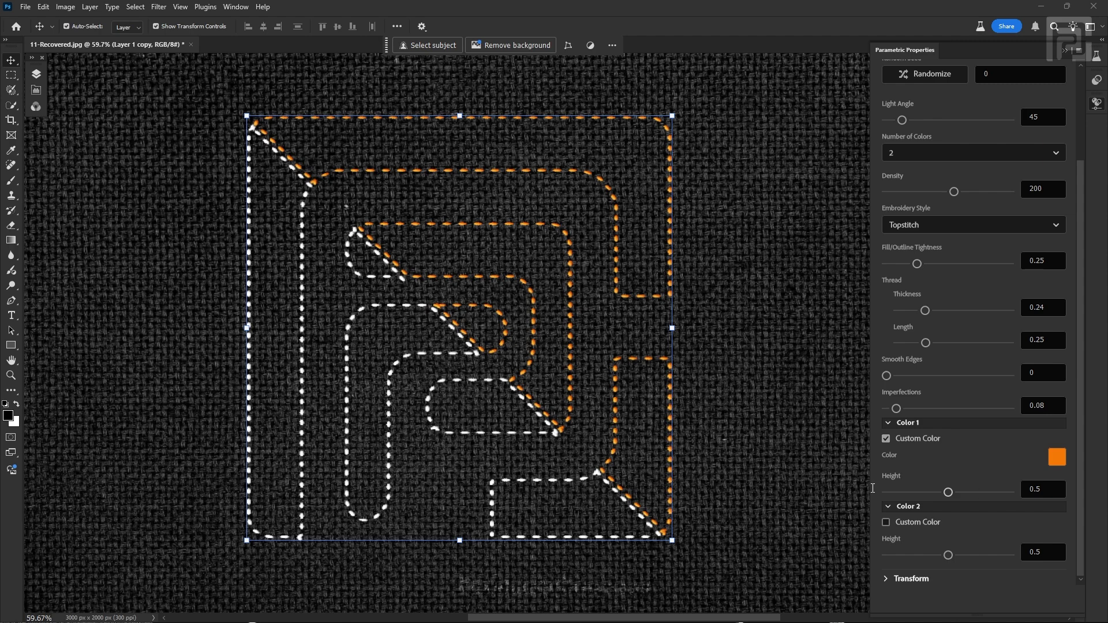
Change the embroidery style of the two-color logo to Fill.
{"action": "left_click", "coordinate": [953, 226]}
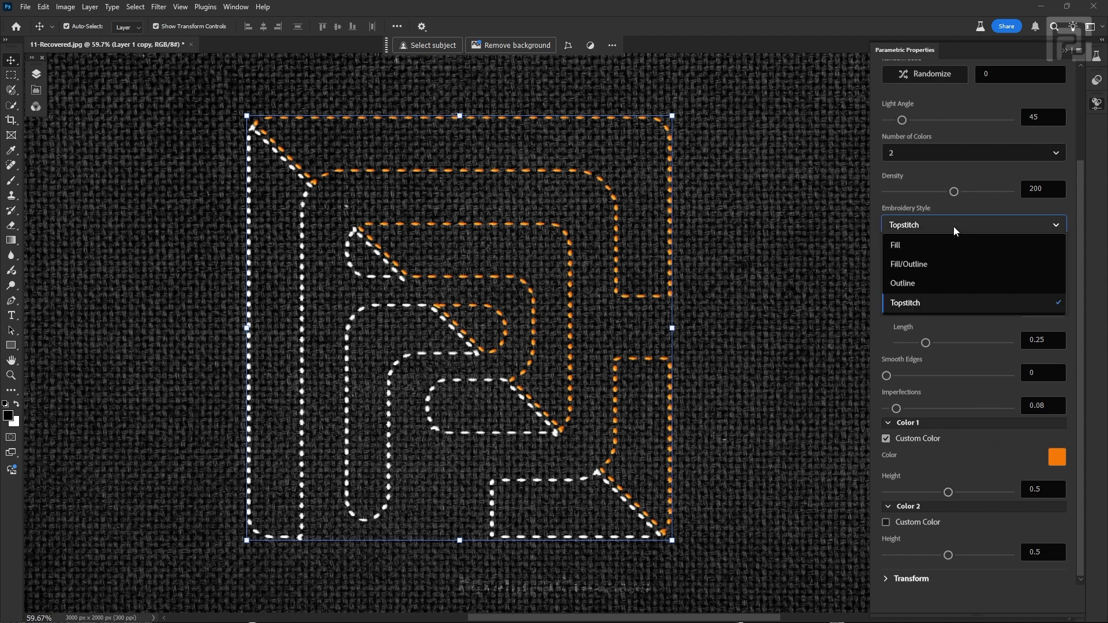
{"action": "left_click", "coordinate": [922, 248]}
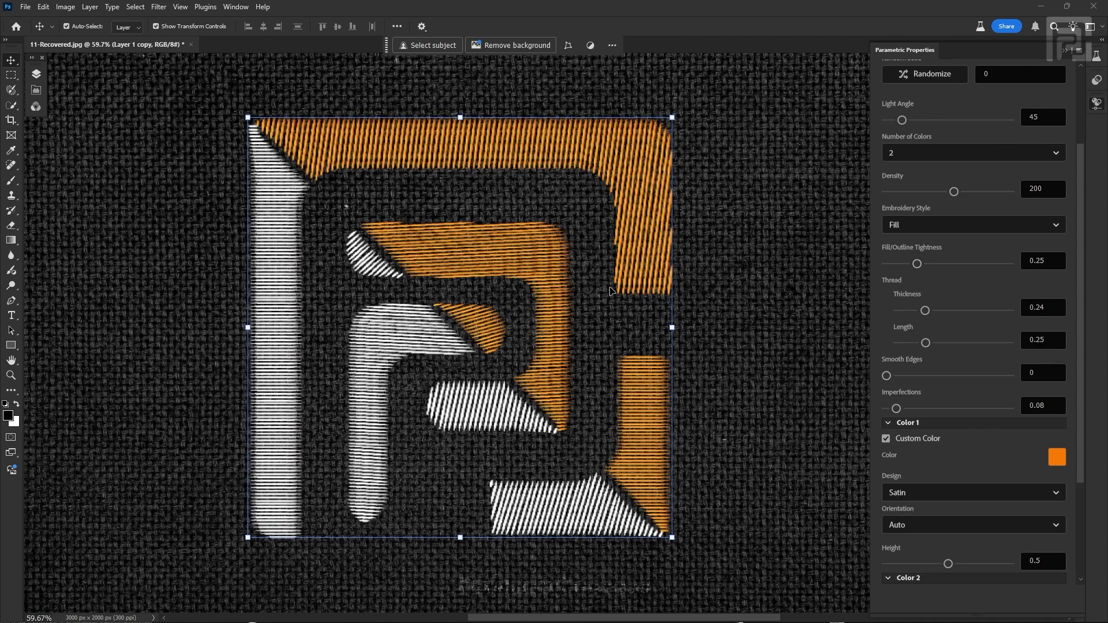
{"action": "scroll", "coordinate": [949, 461], "scroll_direction": "down", "scroll_amount": 2}
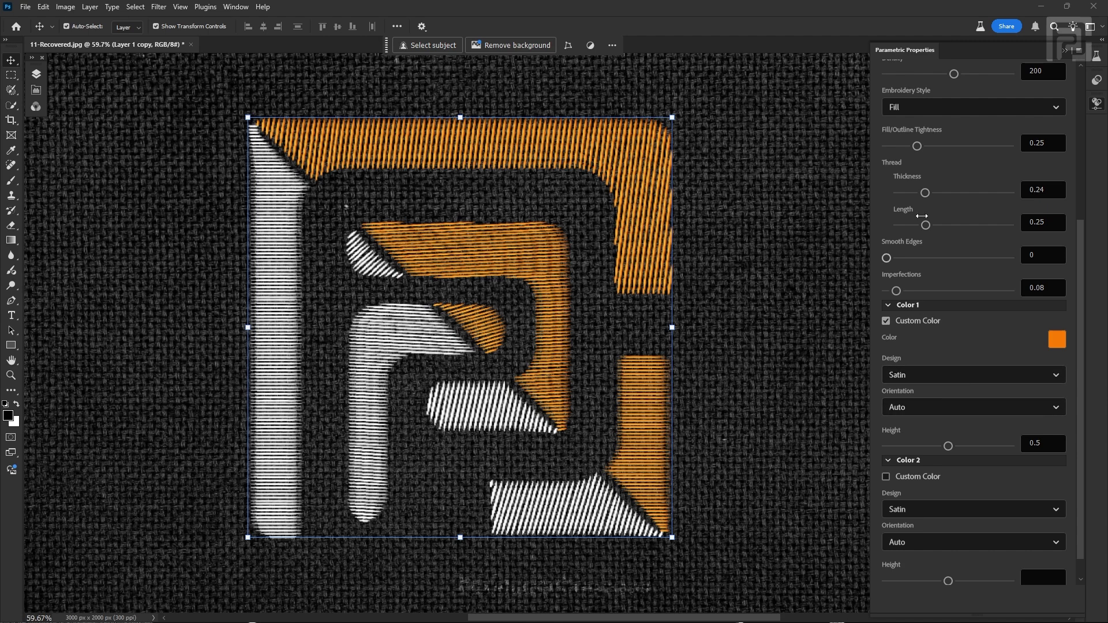
{"action": "left_click", "coordinate": [955, 107]}
{"action": "scroll", "coordinate": [958, 114], "scroll_direction": "down", "scroll_amount": 1}
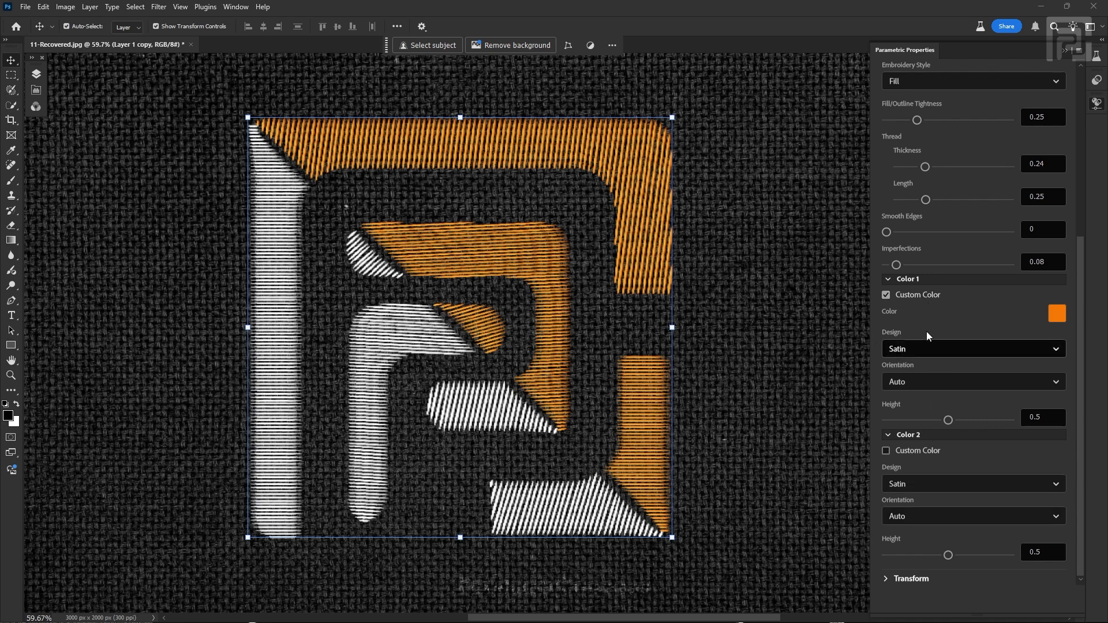
Compare the Twill and Split designs on Color 1's fill and set the design to Twill.
{"action": "left_click", "coordinate": [1061, 349]}
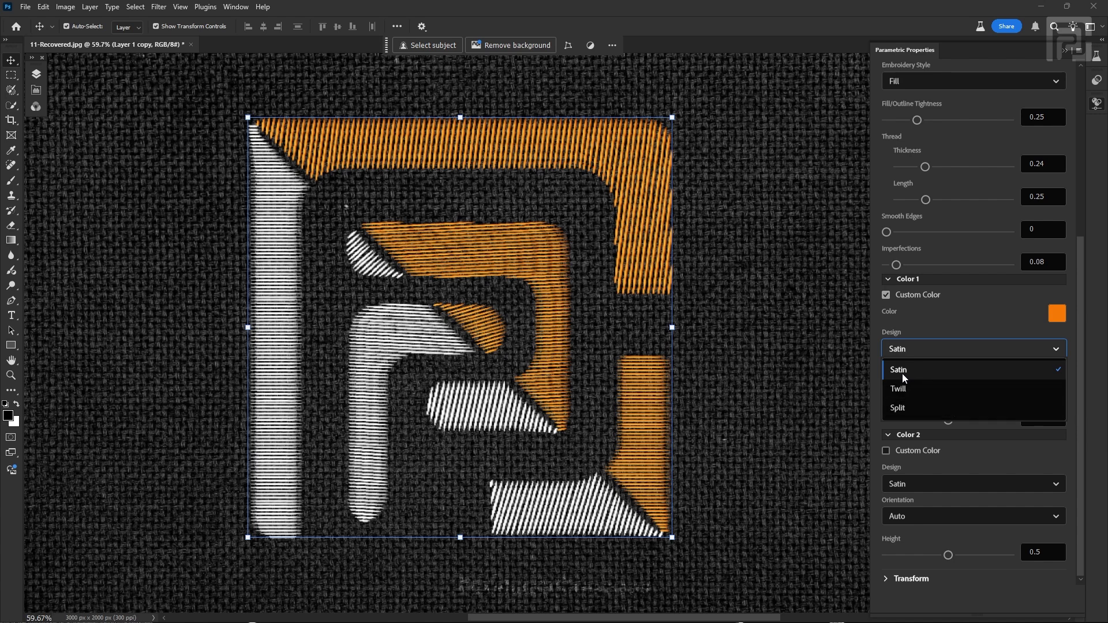
{"action": "left_click", "coordinate": [985, 324]}
{"action": "left_click", "coordinate": [1031, 346]}
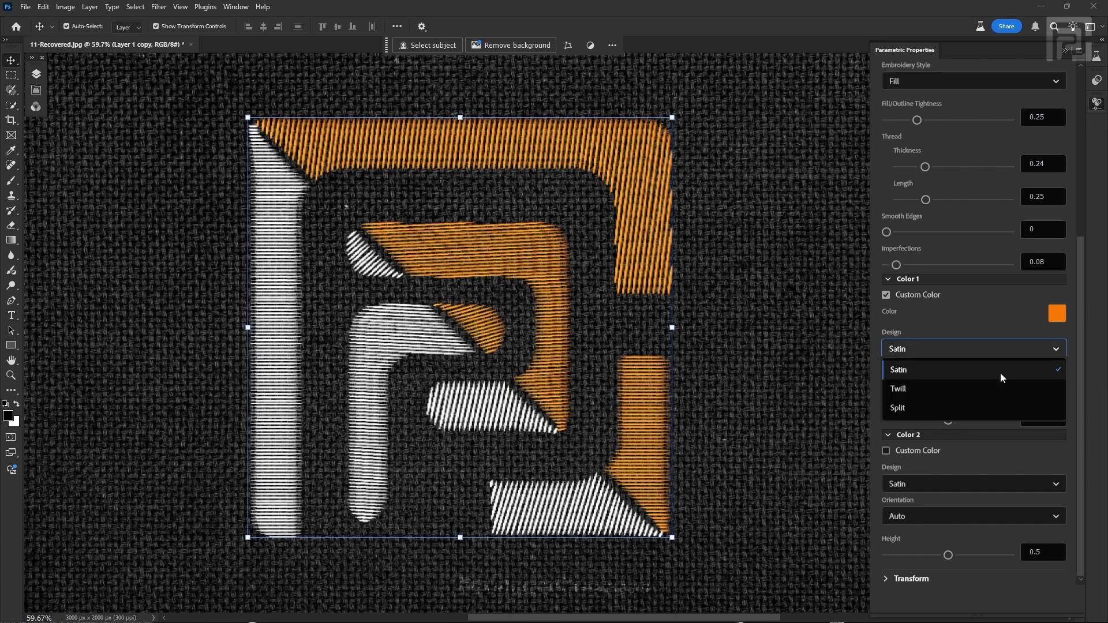
{"action": "left_click", "coordinate": [916, 393]}
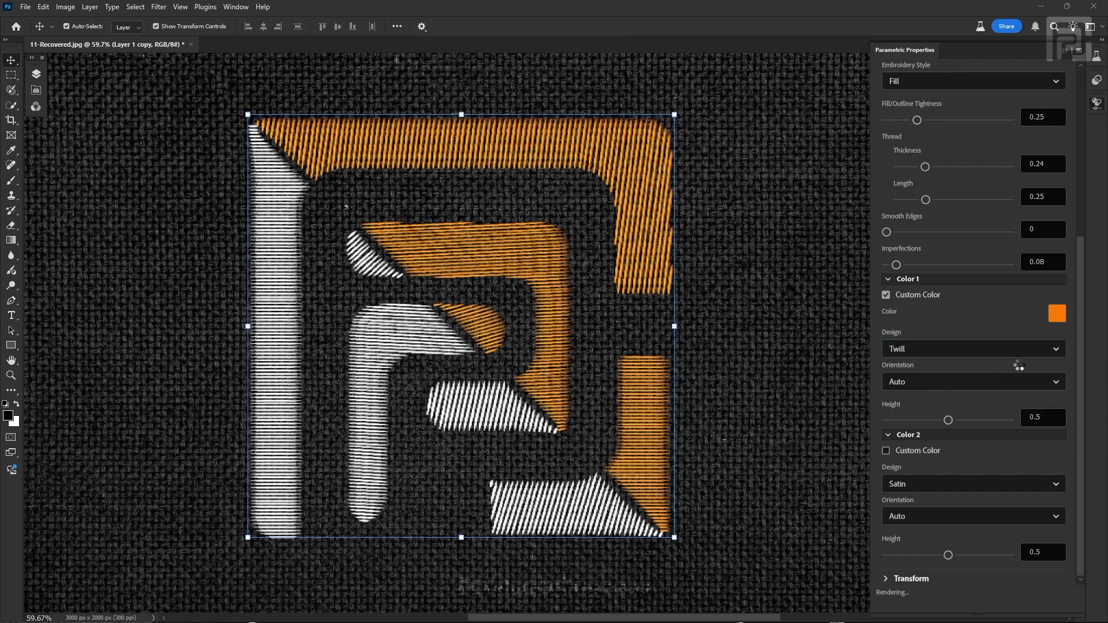
{"action": "left_click", "coordinate": [941, 351]}
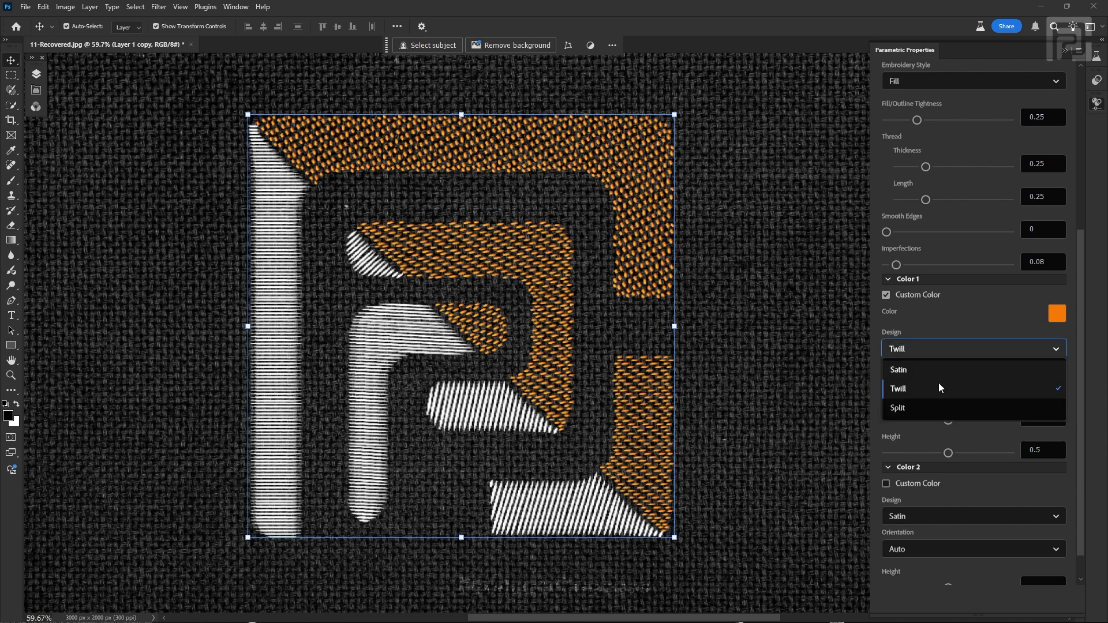
{"action": "left_click", "coordinate": [937, 406]}
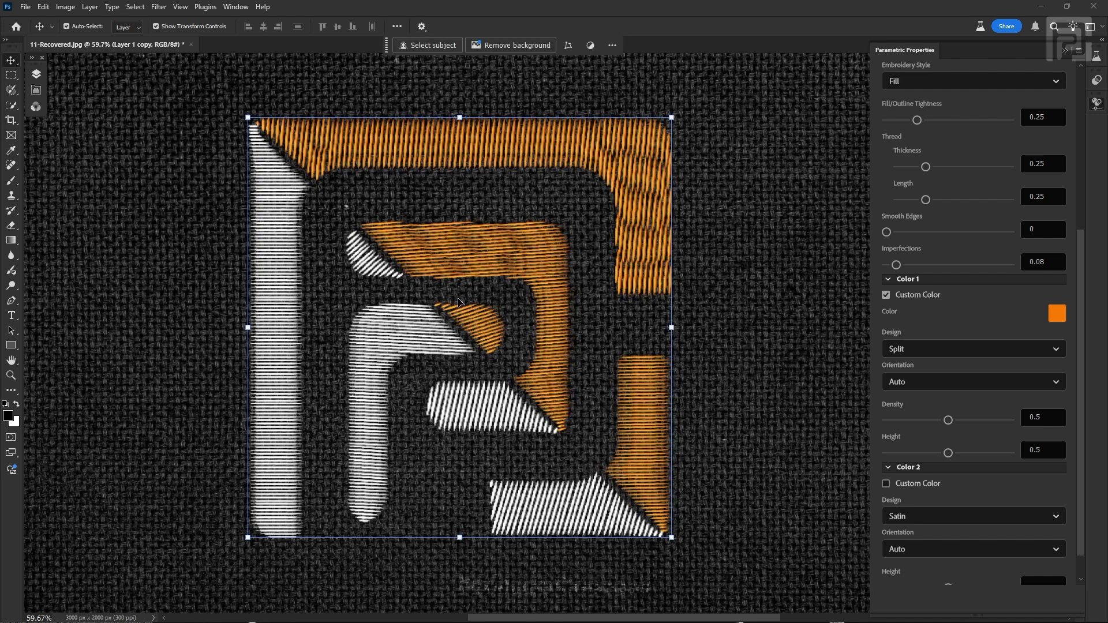
{"action": "left_click", "coordinate": [911, 349]}
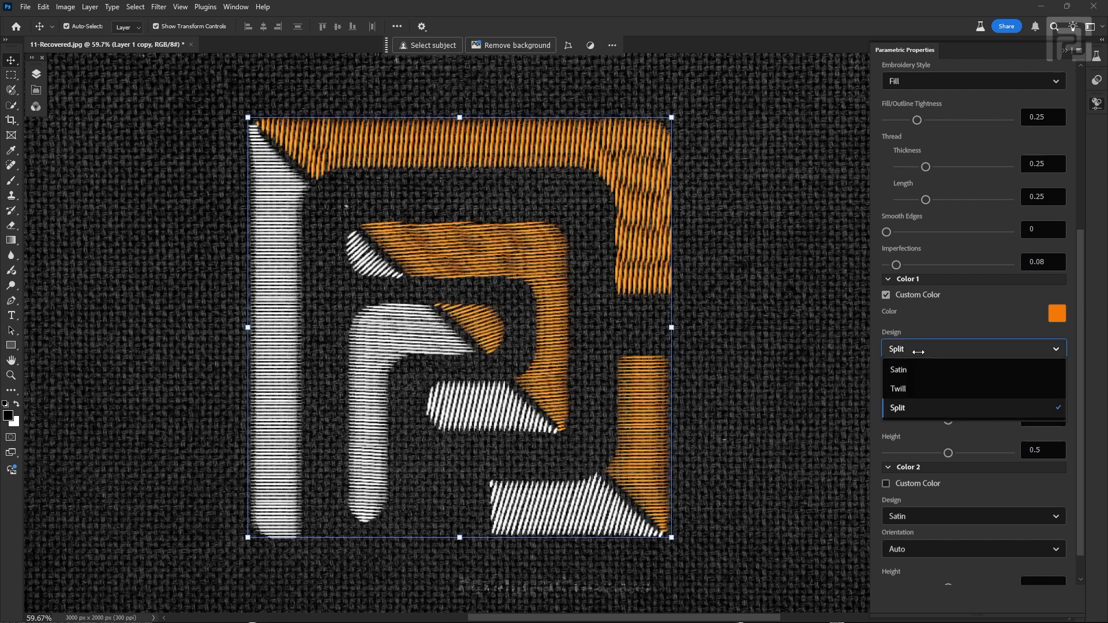
{"action": "left_click", "coordinate": [916, 388]}
Set the orientation of Color 1's twill stitching to 90 deg and inspect the stitches up close.
{"action": "left_click", "coordinate": [912, 383]}
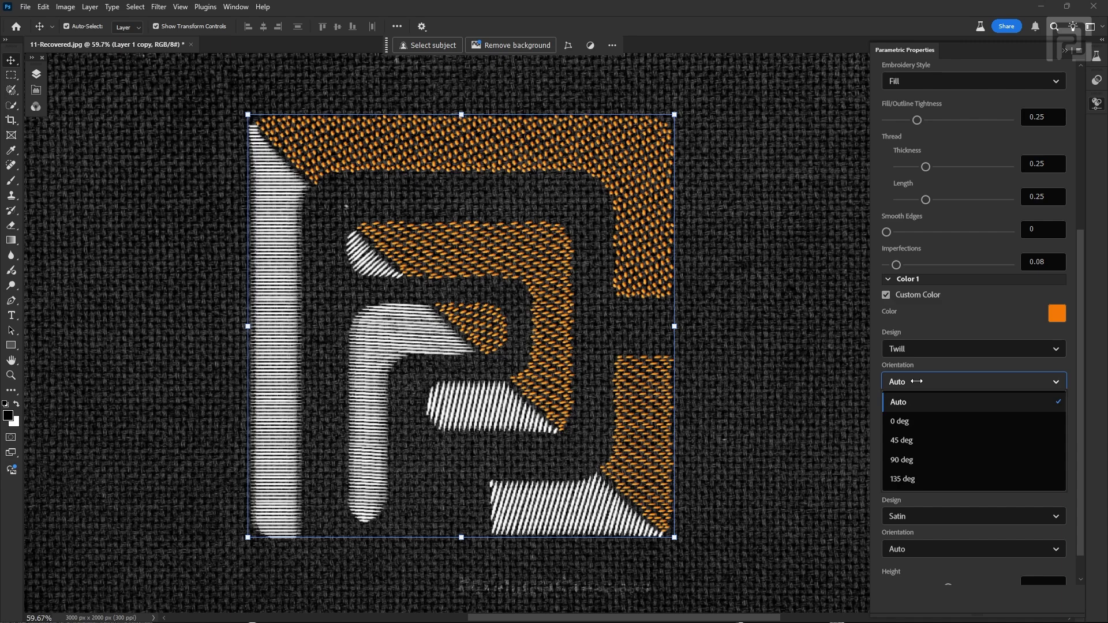
{"action": "left_click", "coordinate": [932, 460]}
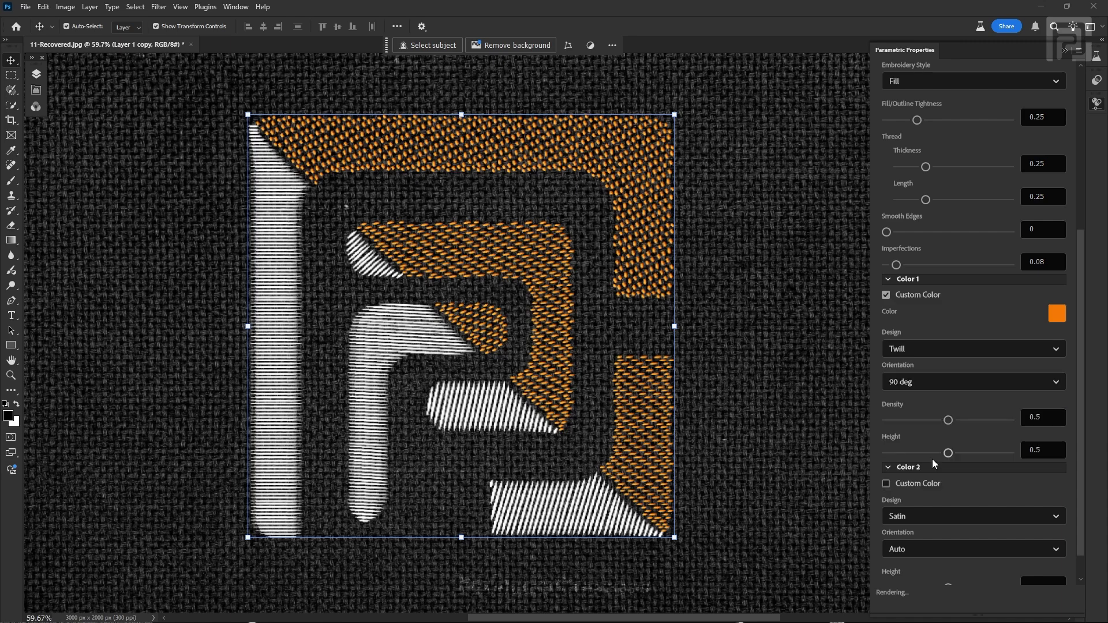
{"action": "key", "text": "z"}
{"action": "left_click_drag", "start_coordinate": [526, 244], "coordinate": [570, 265]}
{"action": "key", "text": "v"}
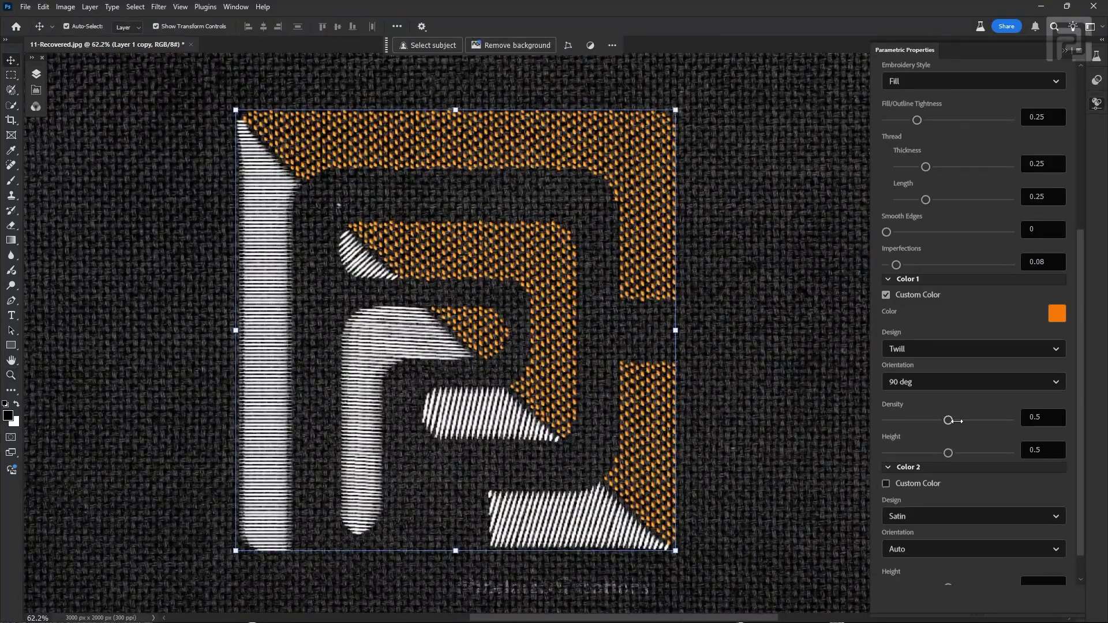
Try a twill density of 0.8 for Color 1, then set its density to 1 and its height to 0.8.
{"action": "left_click_drag", "start_coordinate": [949, 421], "coordinate": [986, 423]}
{"action": "scroll", "coordinate": [490, 262], "scroll_direction": "up", "scroll_amount": 1}
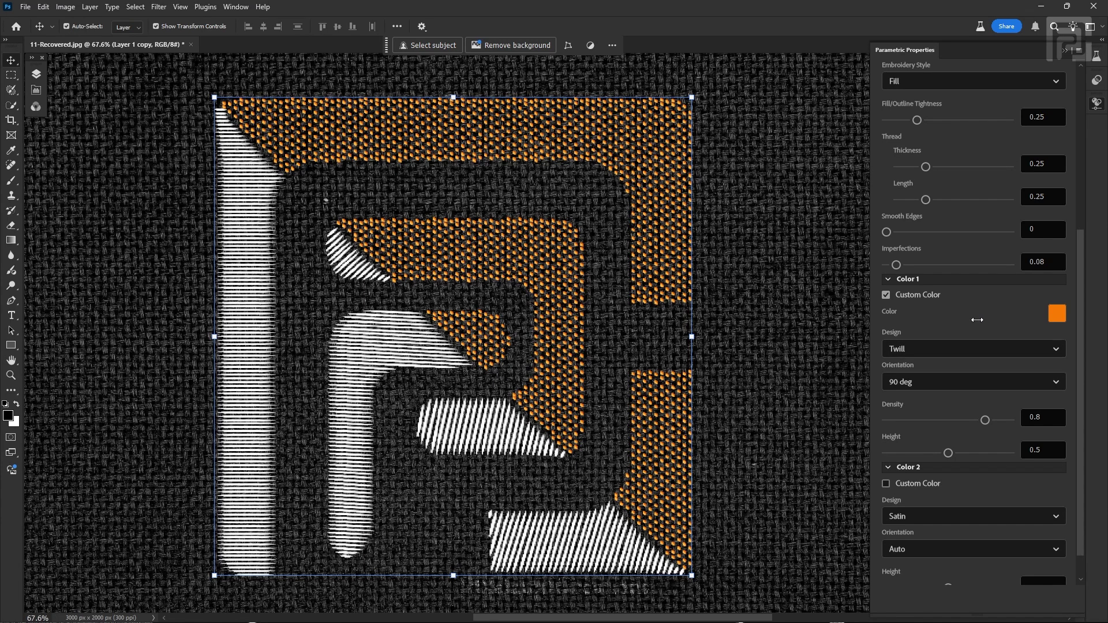
{"action": "double_click", "coordinate": [1049, 416]}
{"action": "type", "text": "1"}
{"action": "key", "text": "Return"}
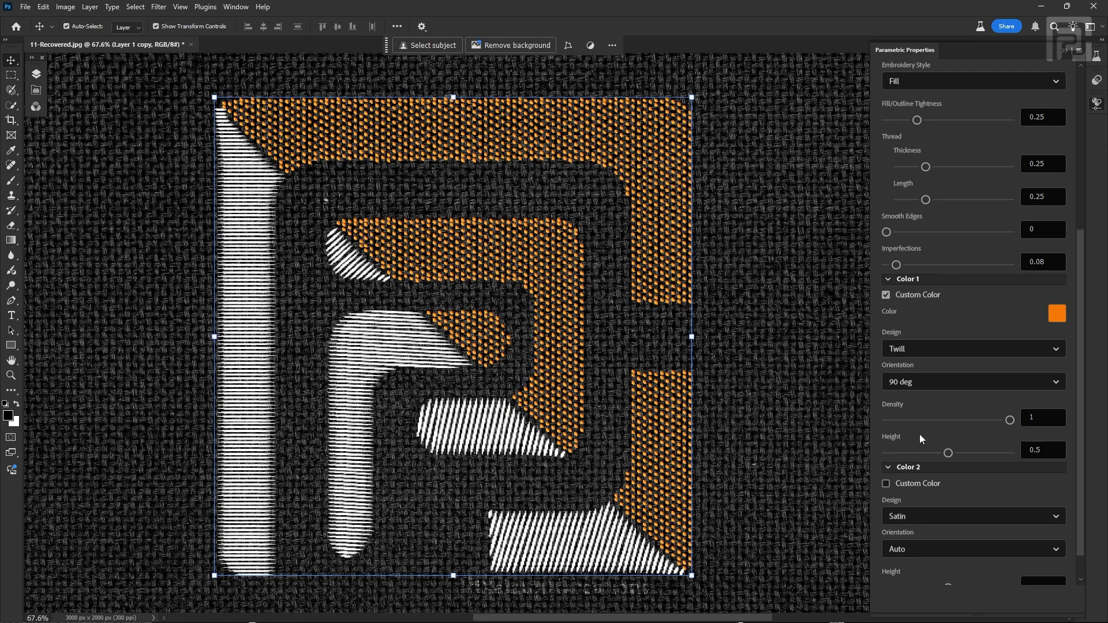
{"action": "left_click_drag", "start_coordinate": [948, 453], "coordinate": [986, 454]}
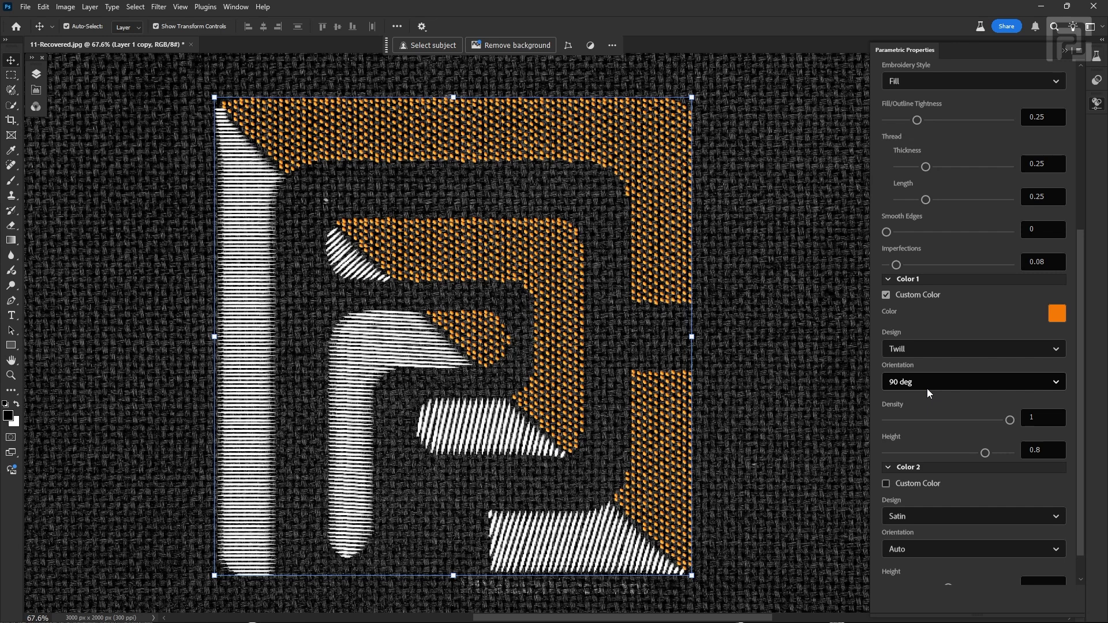
Try the Fill/Outline style with a Color 1 height of 0.32, and return the height to 0.8.
{"action": "left_click", "coordinate": [931, 87]}
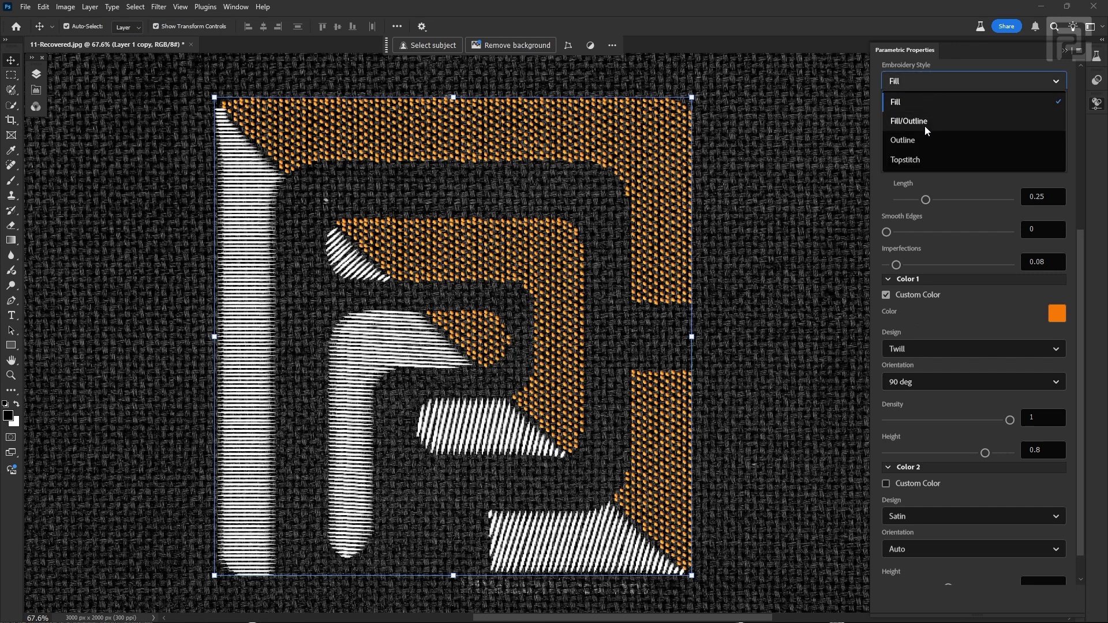
{"action": "left_click", "coordinate": [925, 123]}
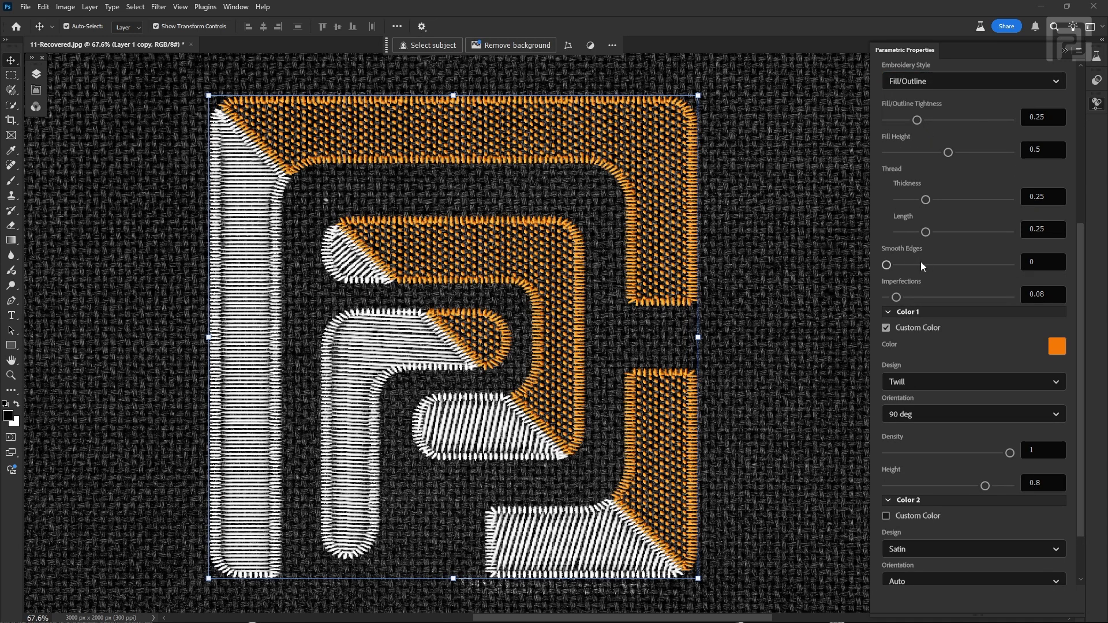
{"action": "left_click_drag", "start_coordinate": [986, 485], "coordinate": [925, 486]}
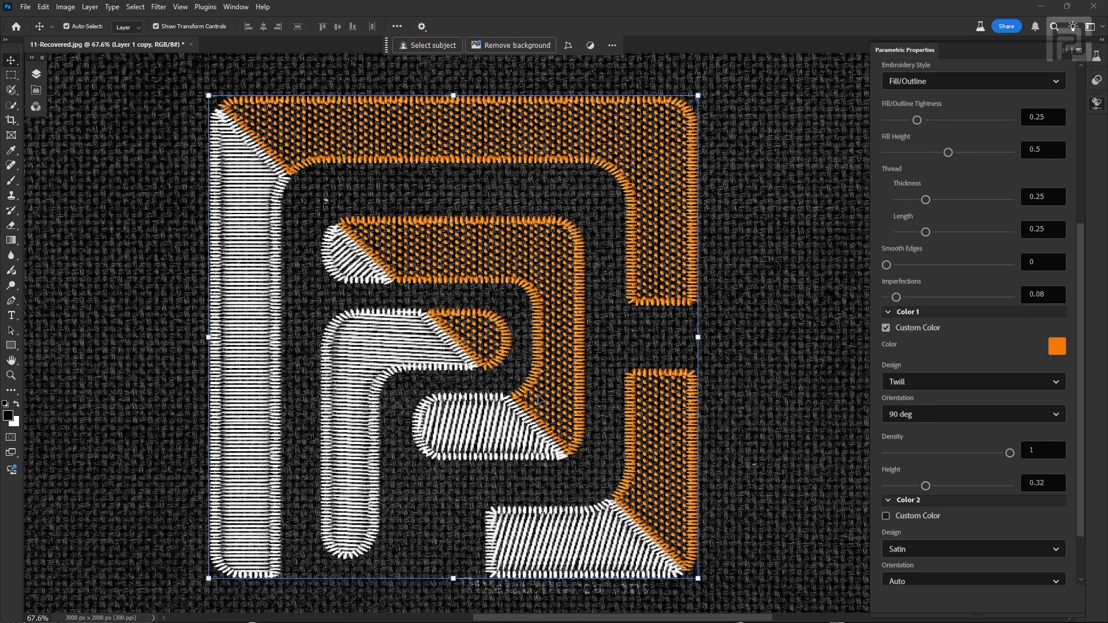
{"action": "scroll", "coordinate": [548, 398], "scroll_direction": "up", "scroll_amount": 5}
{"action": "left_click", "coordinate": [990, 482]}
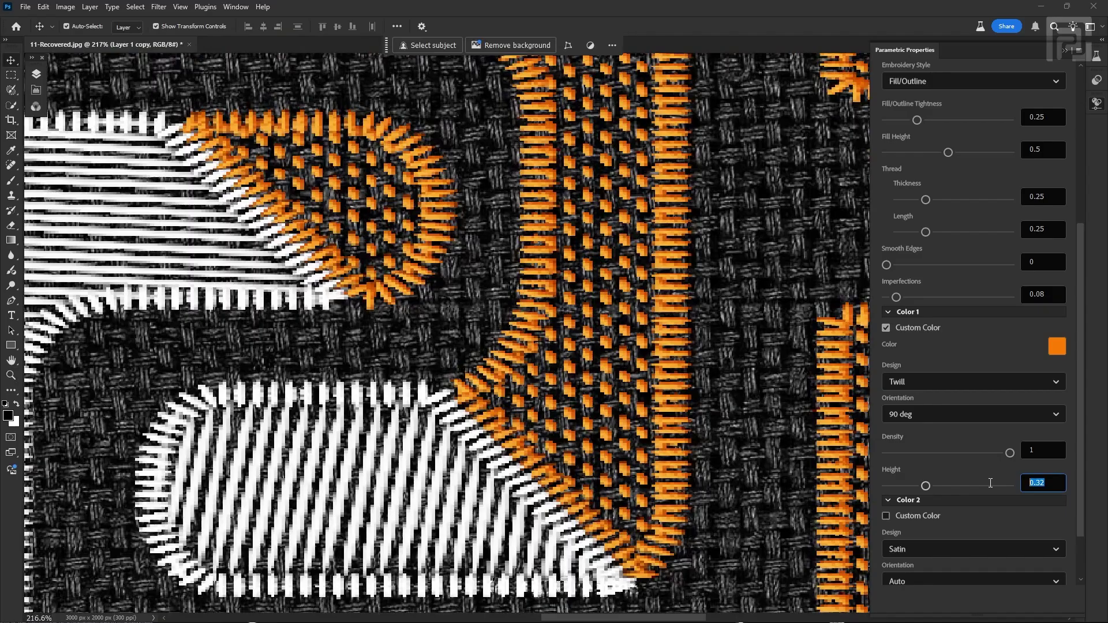
{"action": "type", "text": ".58"}
{"action": "key", "text": "Return"}
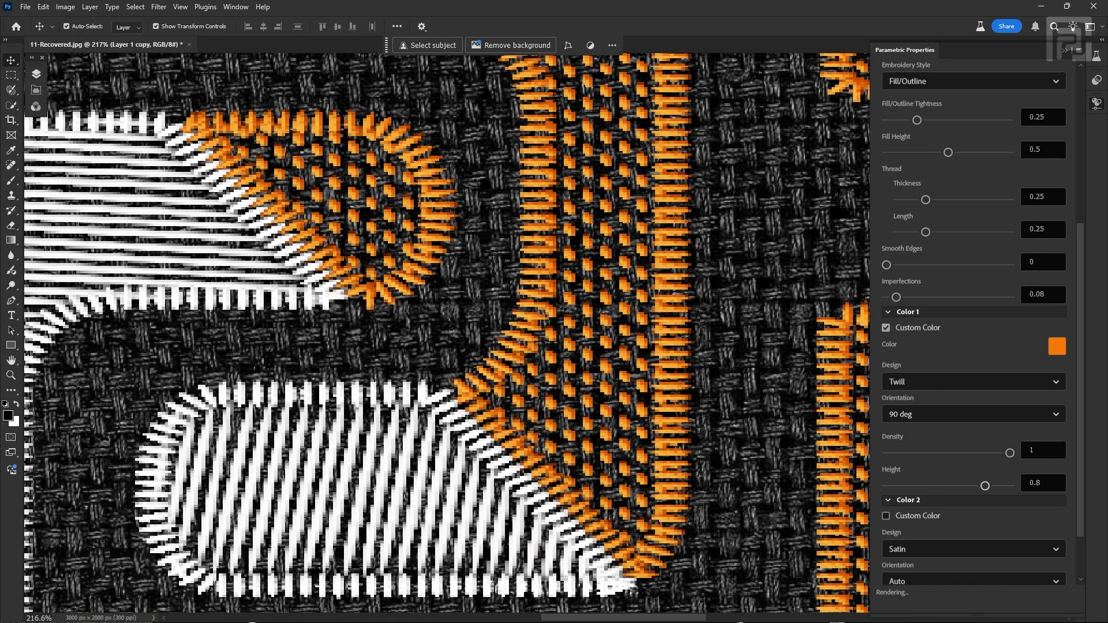
View the whole outlined logo and return the embroidery style to Fill.
{"action": "key", "text": "z"}
{"action": "left_click_drag", "start_coordinate": [557, 281], "coordinate": [517, 298]}
{"action": "key", "text": "v"}
{"action": "left_click", "coordinate": [935, 81]}
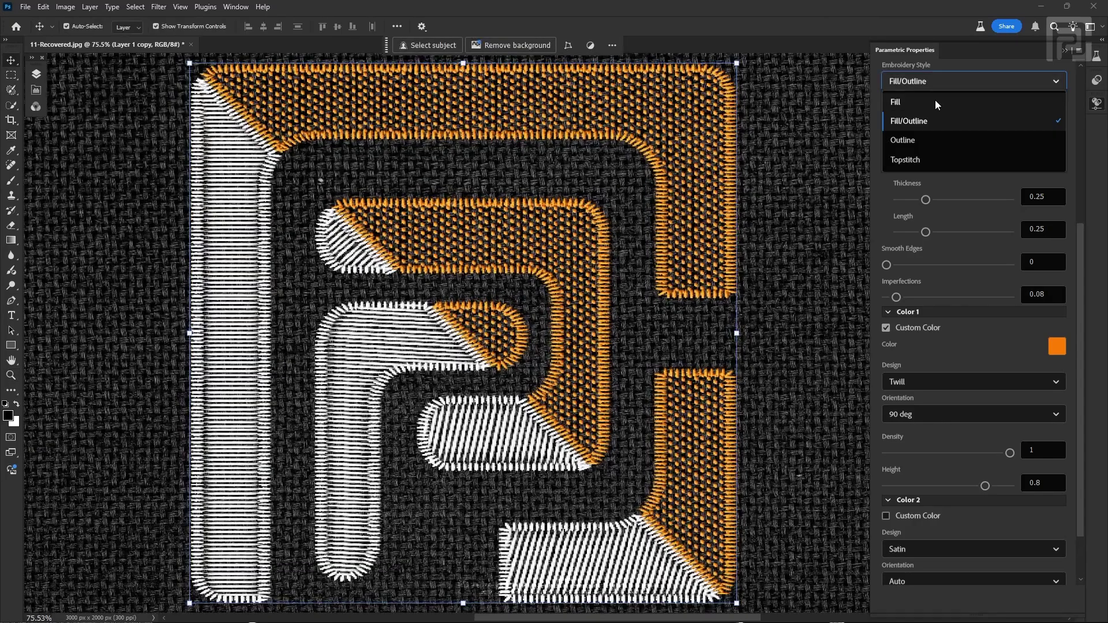
{"action": "left_click", "coordinate": [935, 100]}
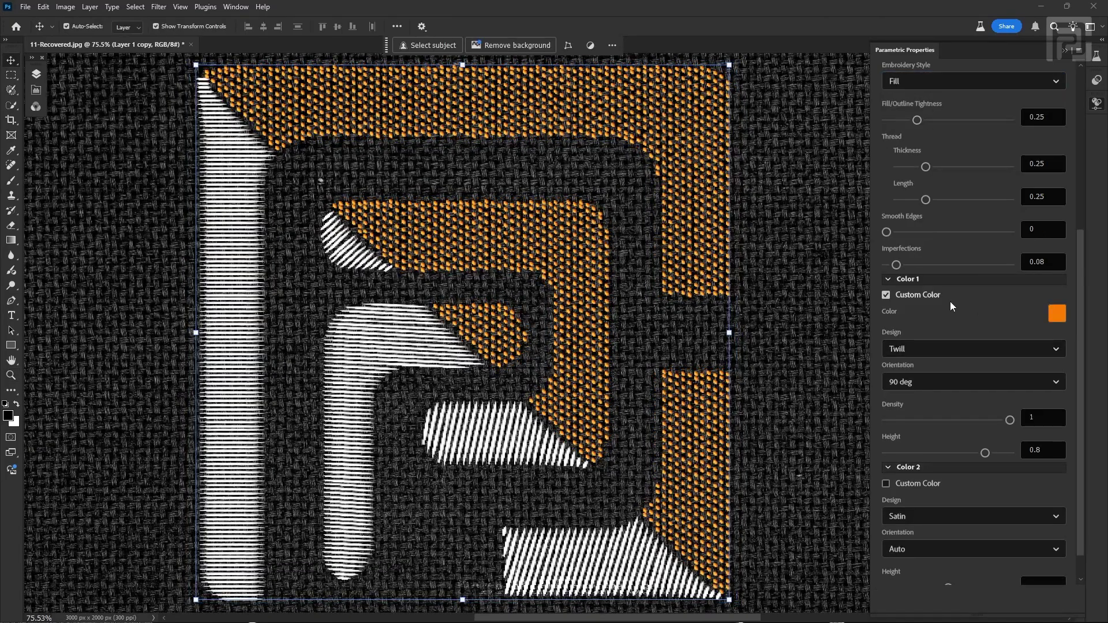
Try the Satin design for Color 1 and undo the change.
{"action": "left_click", "coordinate": [923, 350]}
{"action": "left_click", "coordinate": [923, 371]}
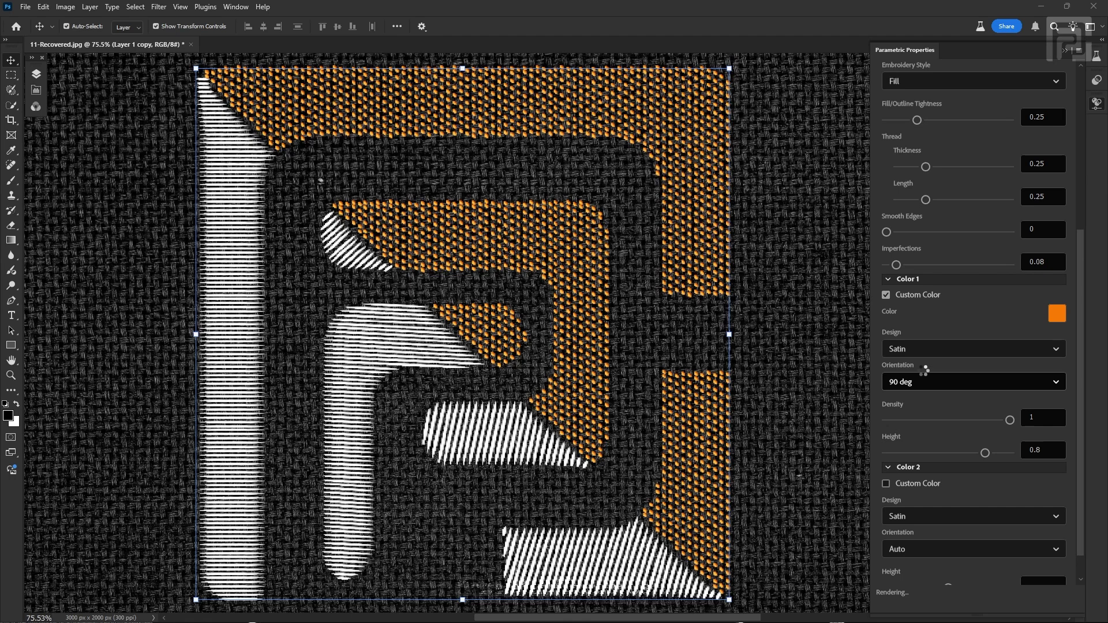
{"action": "key", "text": "ctrl+z"}
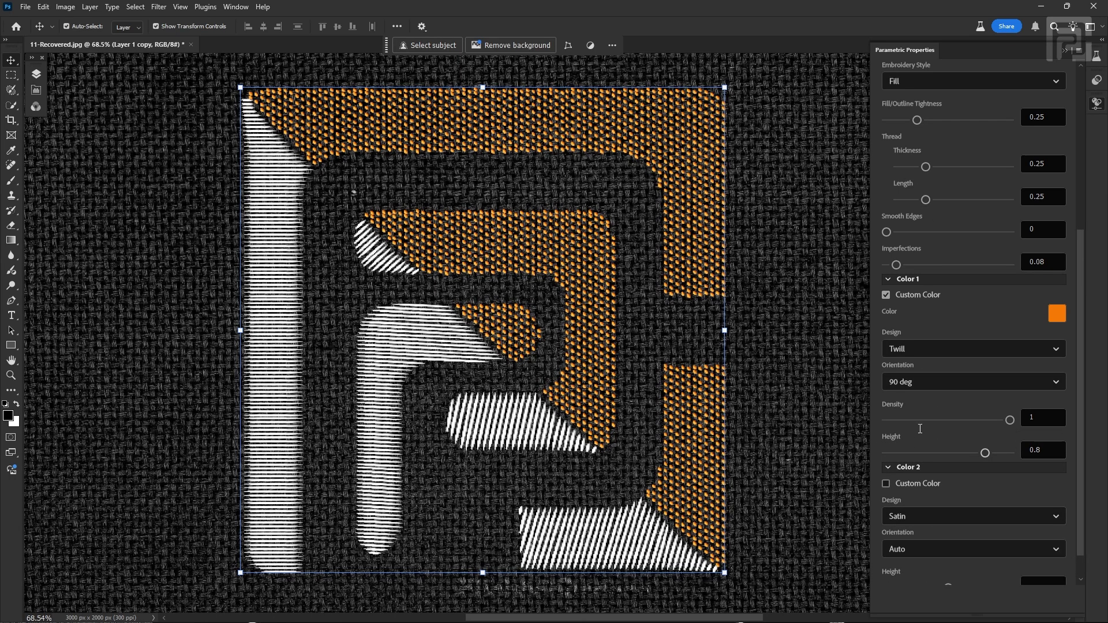
Try a thread thickness of 0.7 on the embroidered logo.
{"action": "double_click", "coordinate": [1054, 164]}
{"action": "type", "text": "0.7"}
{"action": "key", "text": "Return"}
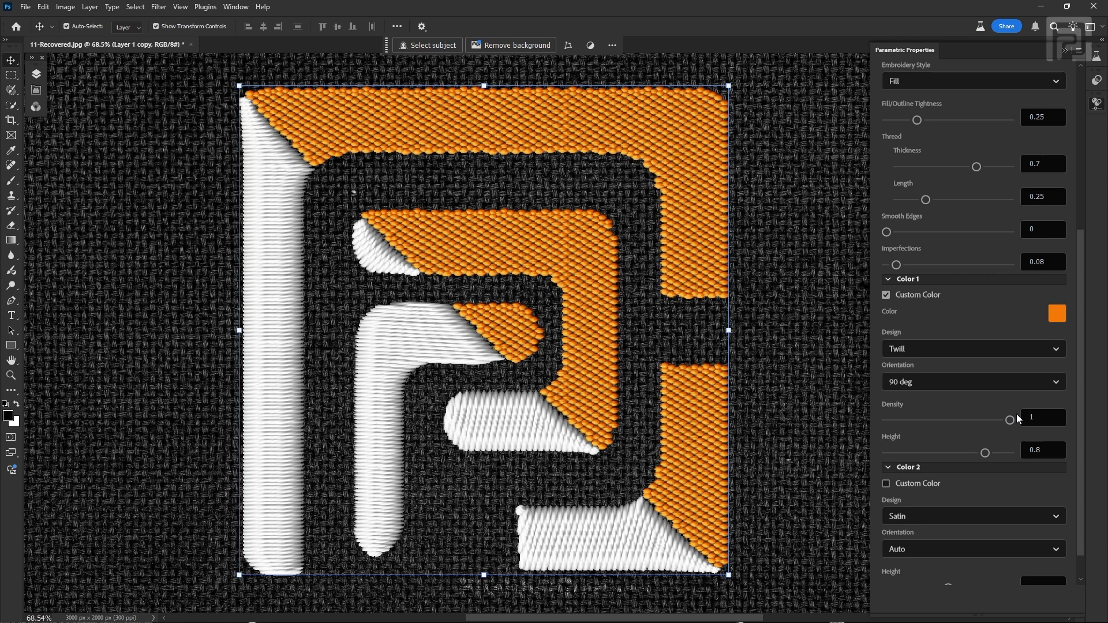
Try a height of 0.44 for Color 1's twill stitching and set it to 0.5.
{"action": "left_click_drag", "start_coordinate": [985, 452], "coordinate": [941, 453]}
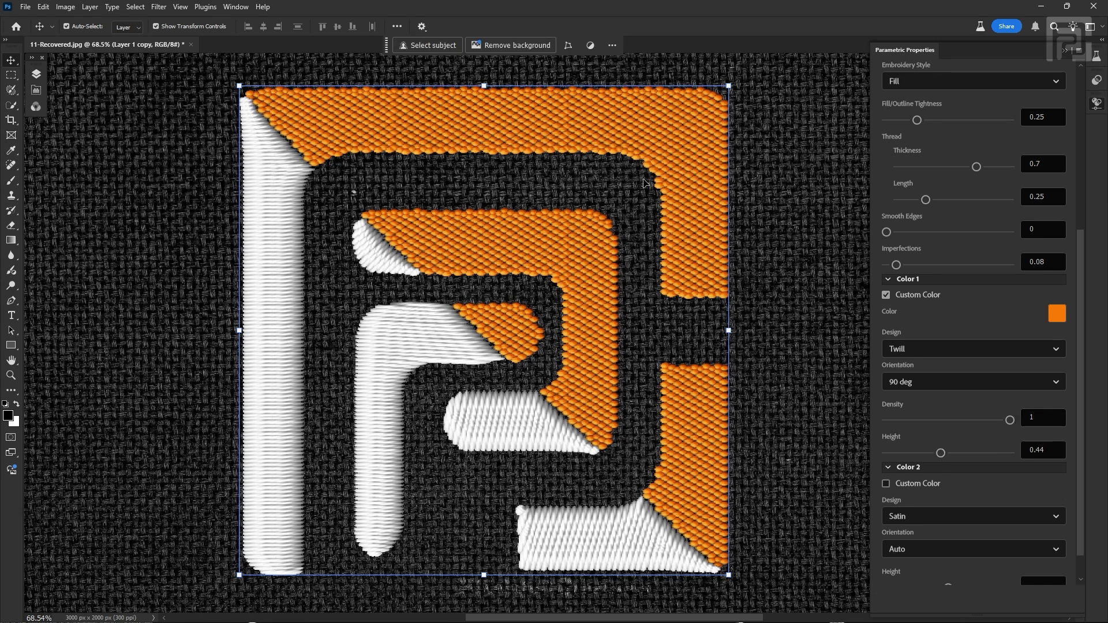
{"action": "key", "text": "Tab"}
{"action": "type", "text": "0.5"}
{"action": "key", "text": "Return"}
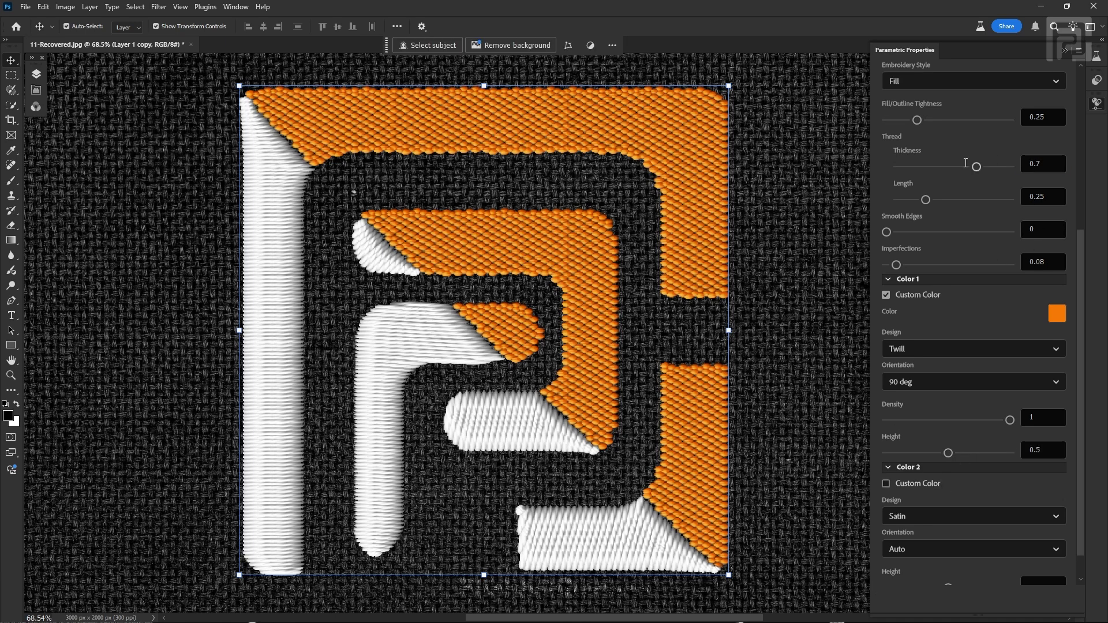
Set the thread thickness of the embroidery to 0.5.
{"action": "double_click", "coordinate": [1049, 165]}
{"action": "key", "text": "BackSpace"}
{"action": "type", "text": ".5"}
{"action": "key", "text": "Return"}
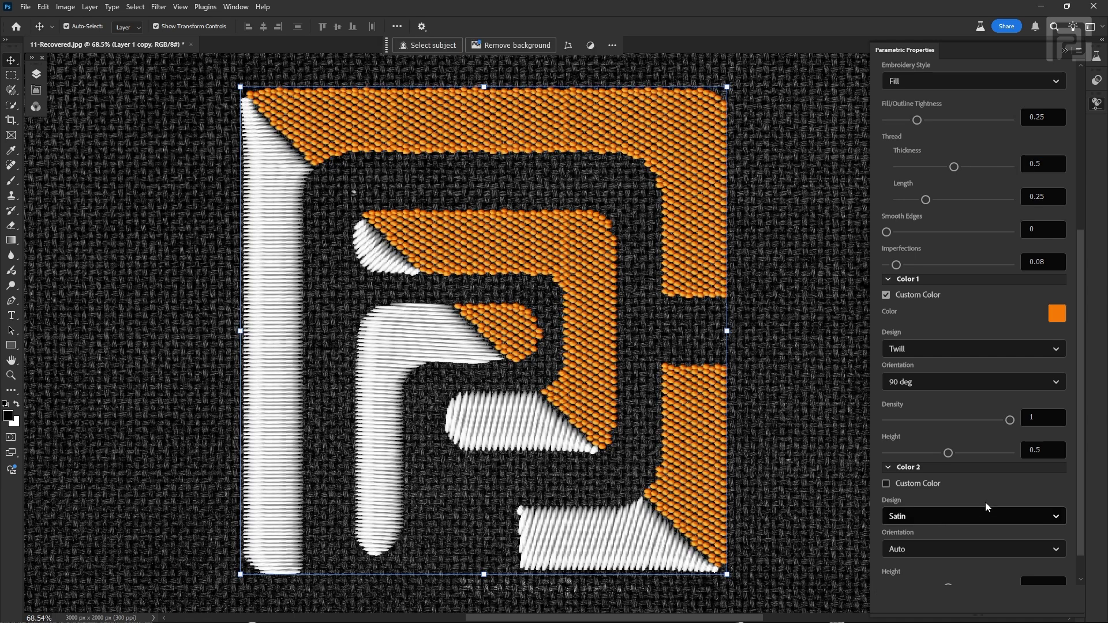
Keep the Satin design for Color 2, set its orientation to 45 deg and view the whole logo.
{"action": "scroll", "coordinate": [985, 502], "scroll_direction": "down", "scroll_amount": 1}
{"action": "left_click", "coordinate": [929, 483]}
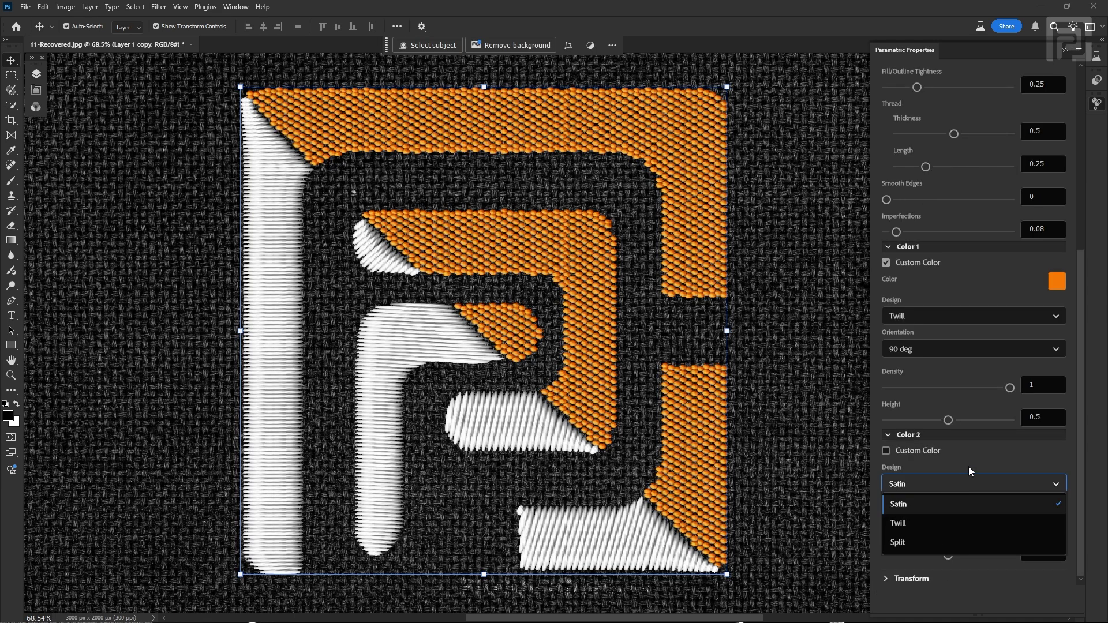
{"action": "left_click", "coordinate": [950, 509]}
{"action": "left_click", "coordinate": [887, 451]}
{"action": "left_click", "coordinate": [912, 516]}
{"action": "left_click", "coordinate": [933, 571]}
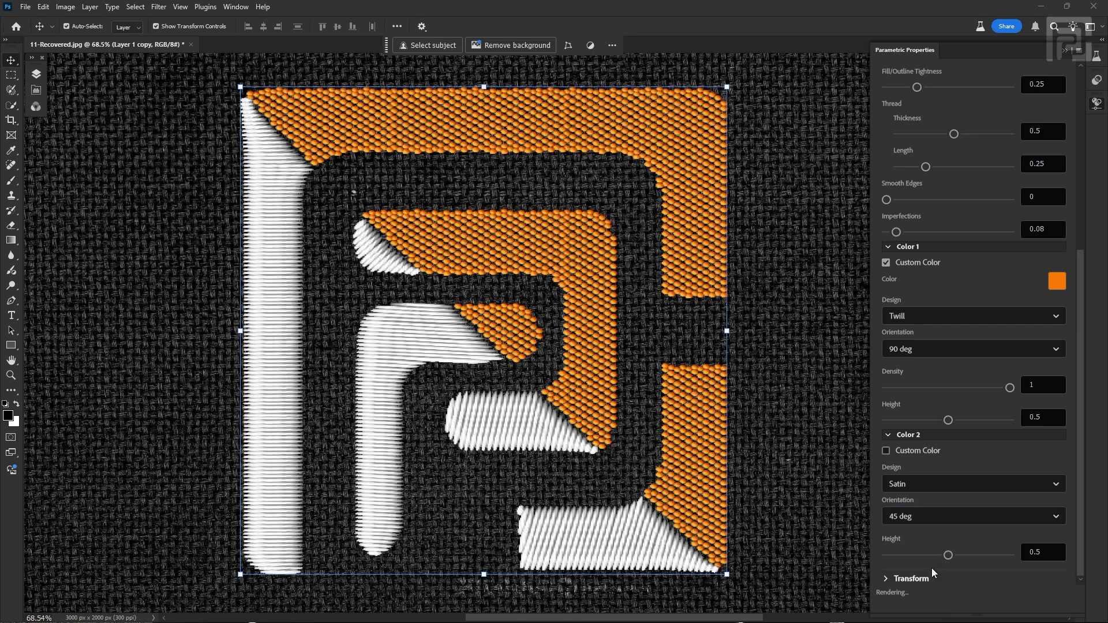
{"action": "key", "text": "z"}
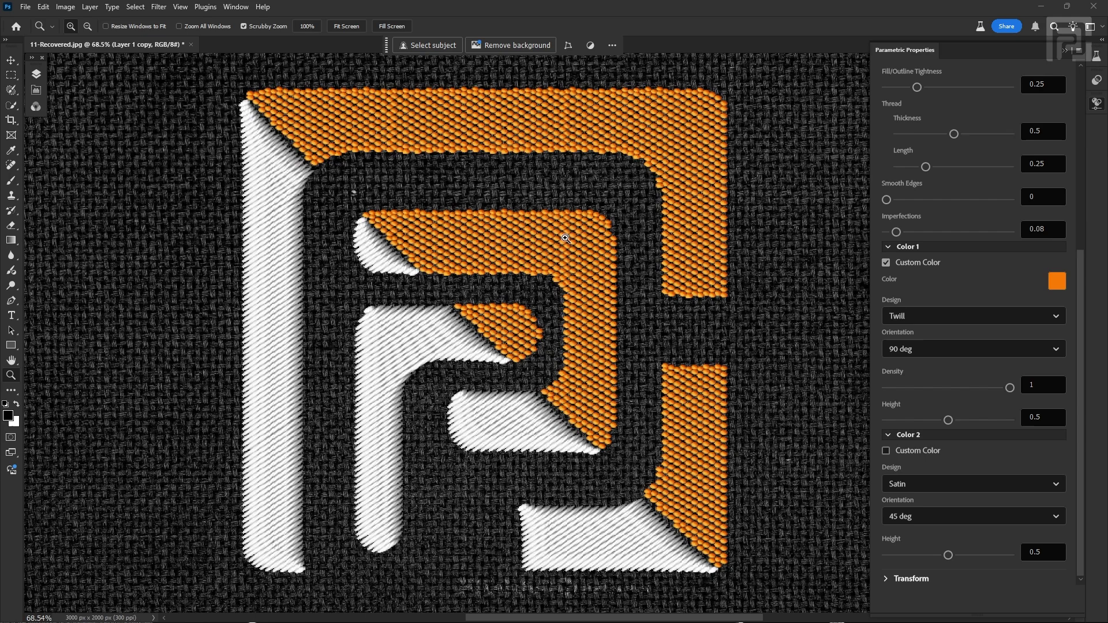
{"action": "left_click_drag", "start_coordinate": [568, 245], "coordinate": [554, 290]}
{"action": "key", "text": "v"}
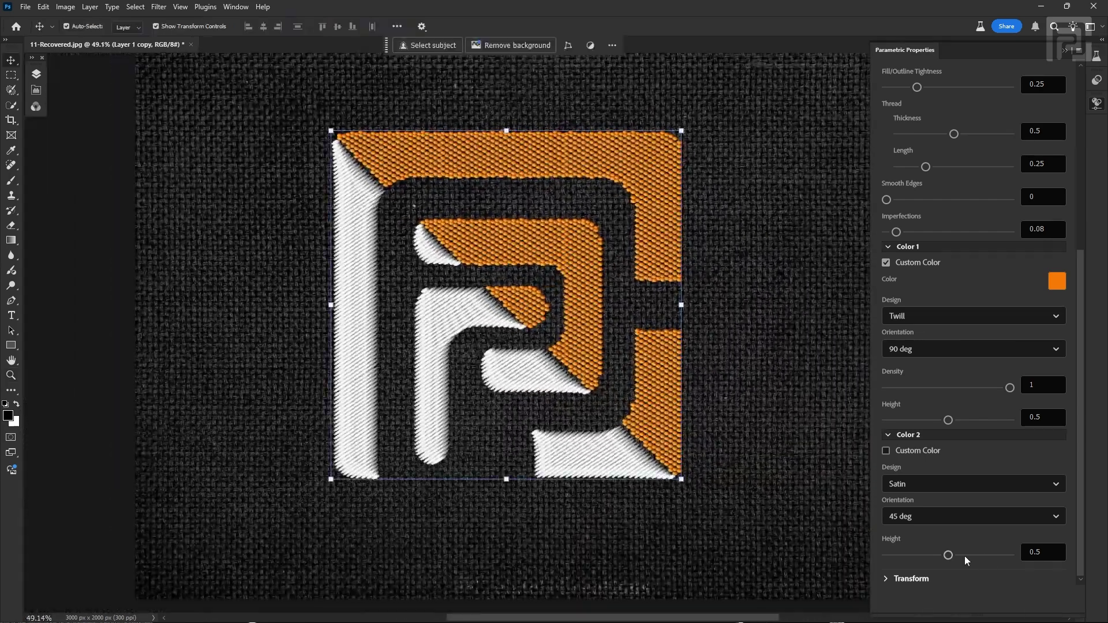
Restore Color 2's orientation to 45 deg after the accidental switch to Auto and inspect the white stitches.
{"action": "scroll", "coordinate": [971, 514], "scroll_direction": "up", "scroll_amount": 2}
{"action": "left_click", "coordinate": [972, 511]}
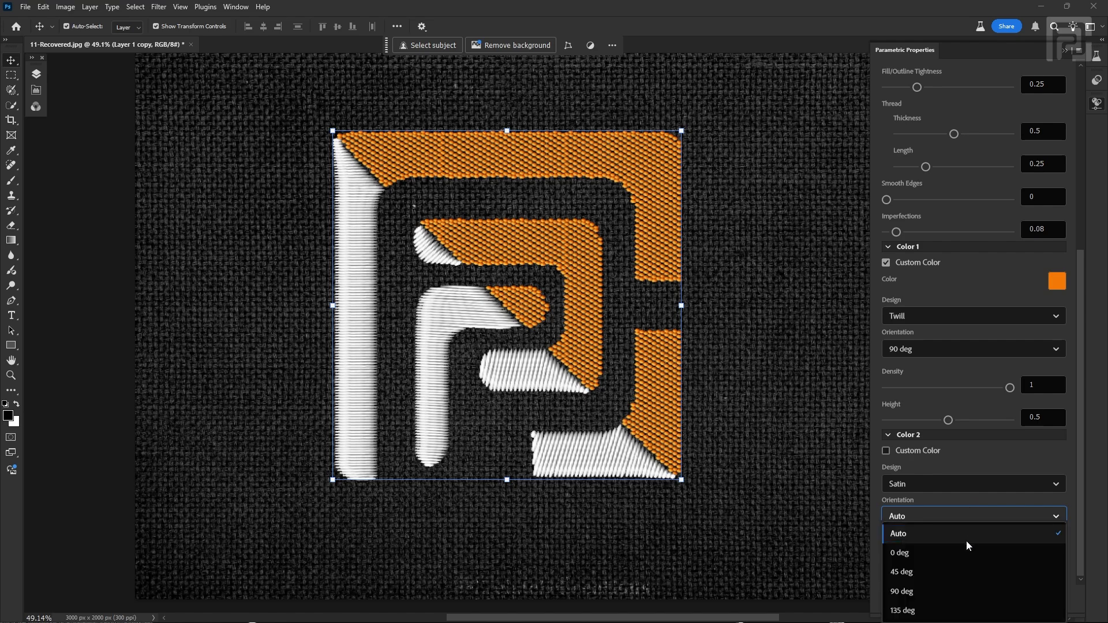
{"action": "left_click", "coordinate": [938, 572]}
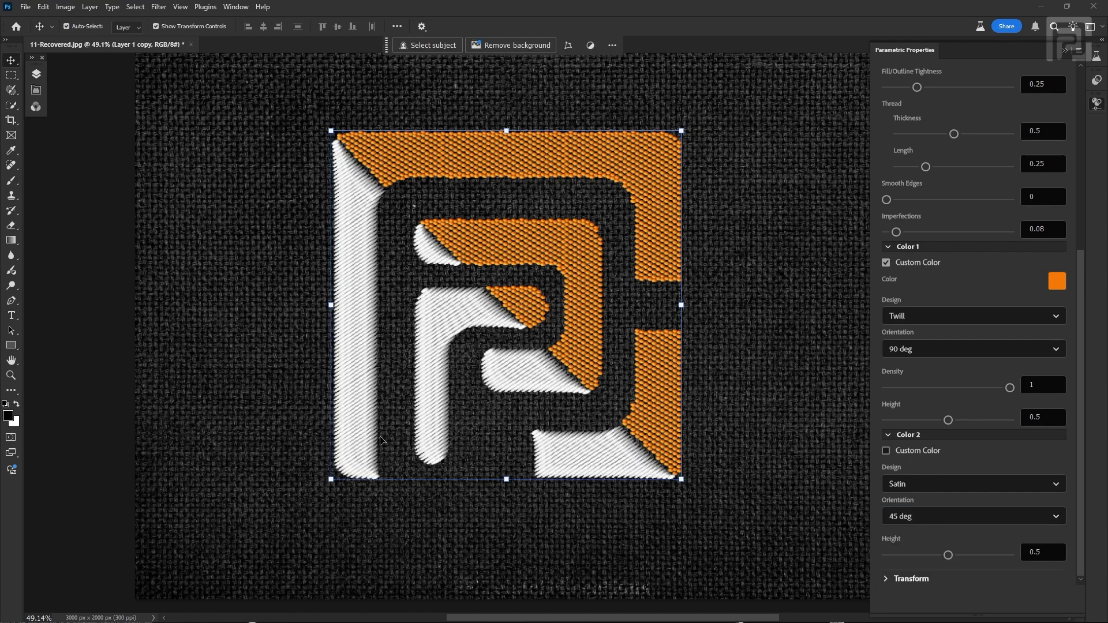
{"action": "key", "text": "z"}
{"action": "mouse_move", "coordinate": [479, 299]}
{"action": "left_mouse_down"}
{"action": "mouse_move", "coordinate": [514, 287]}
{"action": "mouse_move", "coordinate": [488, 288]}
{"action": "left_mouse_up"}
{"action": "key", "text": "v"}
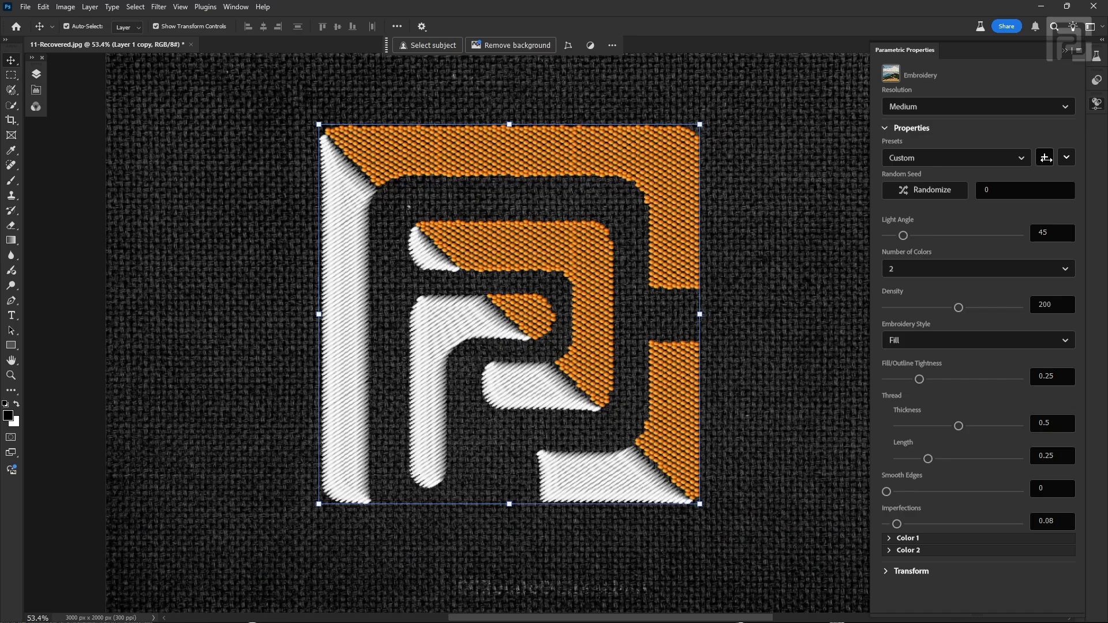
Save the embroidery settings as a preset named "ow" and test it by switching to Default and back.
{"action": "left_click", "coordinate": [1045, 158]}
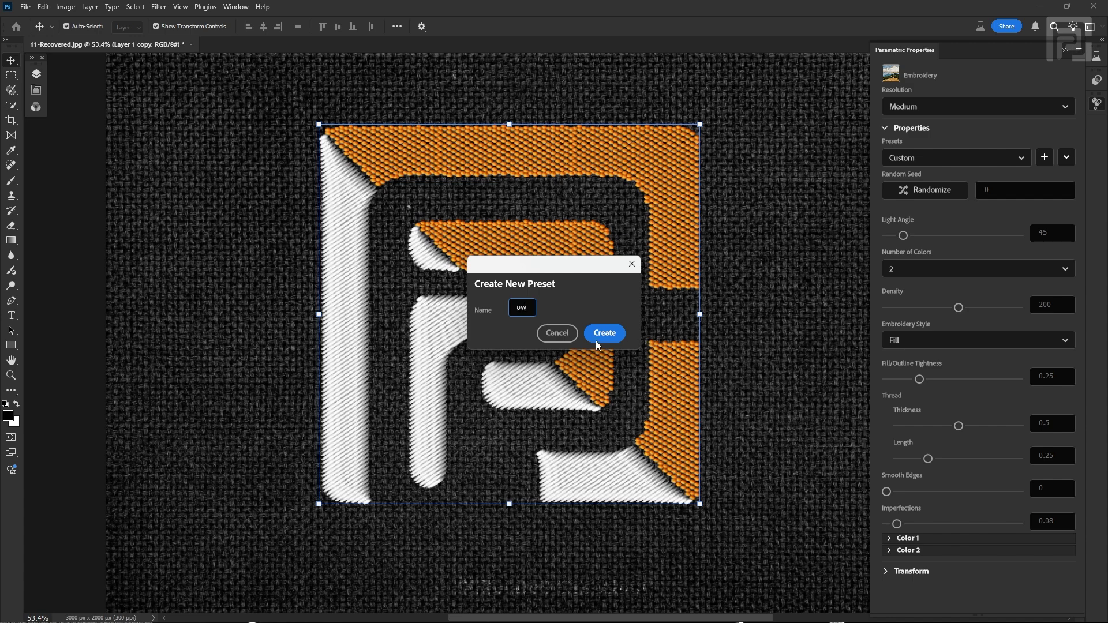
{"action": "left_click", "coordinate": [619, 334]}
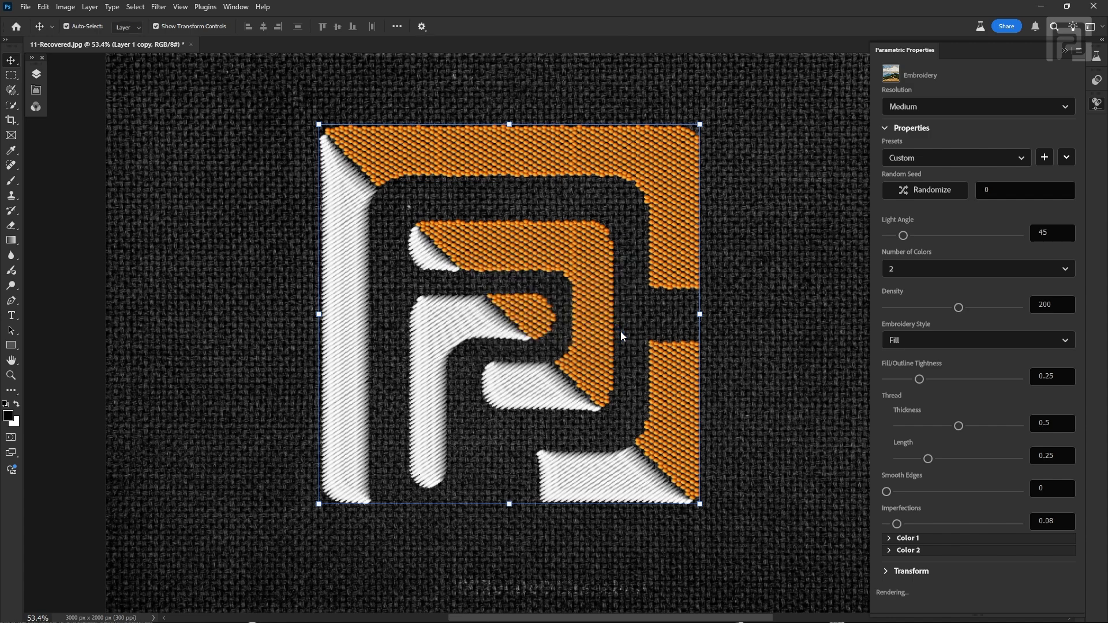
{"action": "left_click", "coordinate": [1015, 159]}
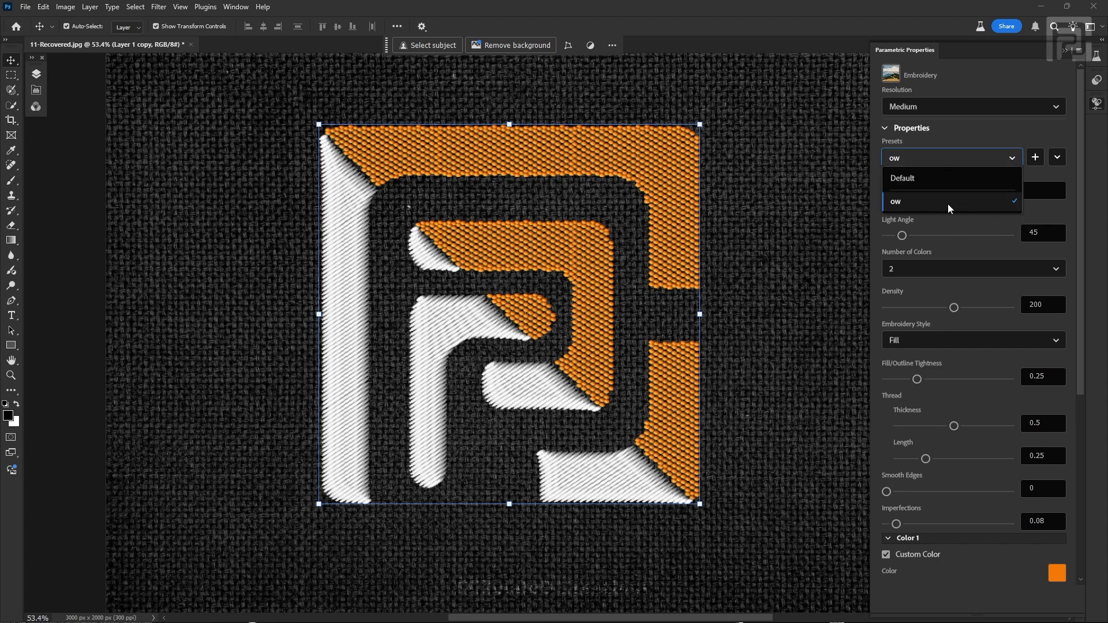
{"action": "left_click", "coordinate": [923, 178]}
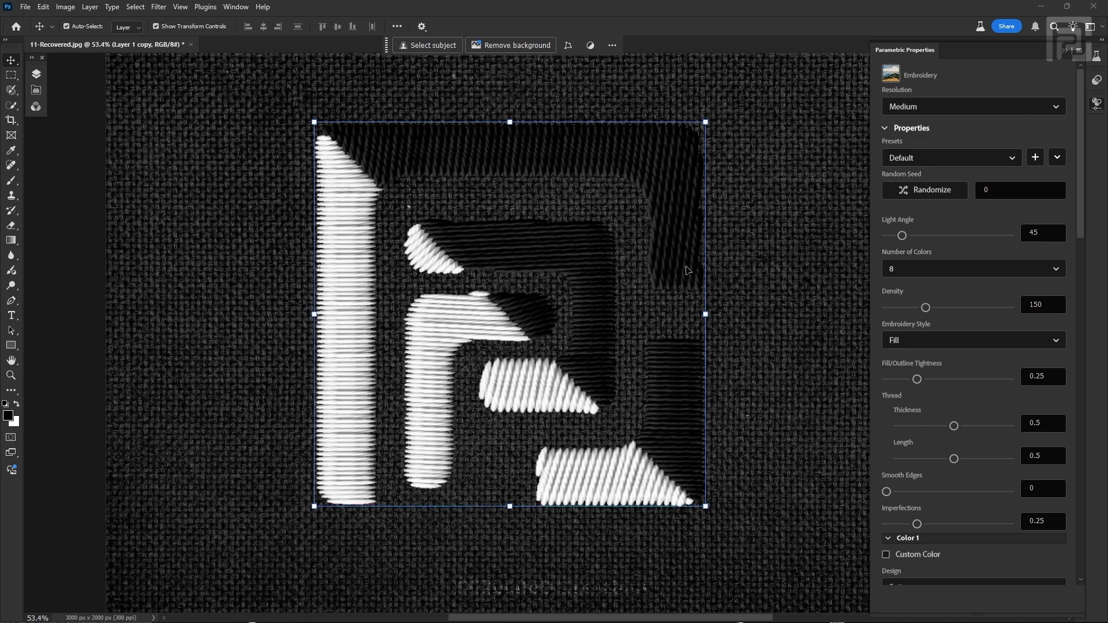
{"action": "left_click", "coordinate": [909, 158]}
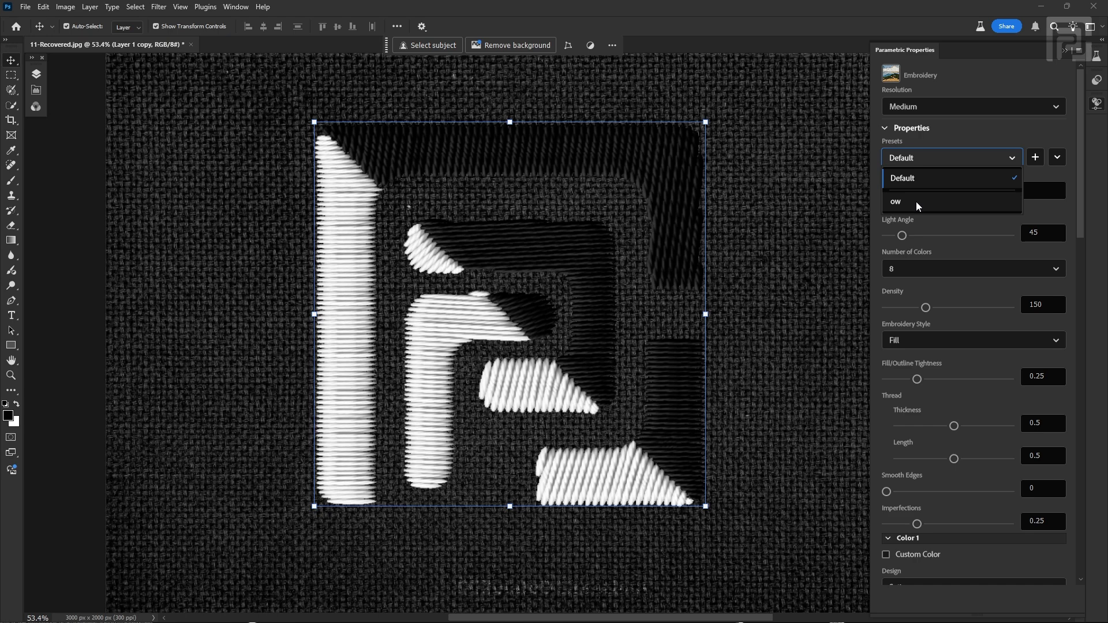
{"action": "left_click", "coordinate": [916, 202]}
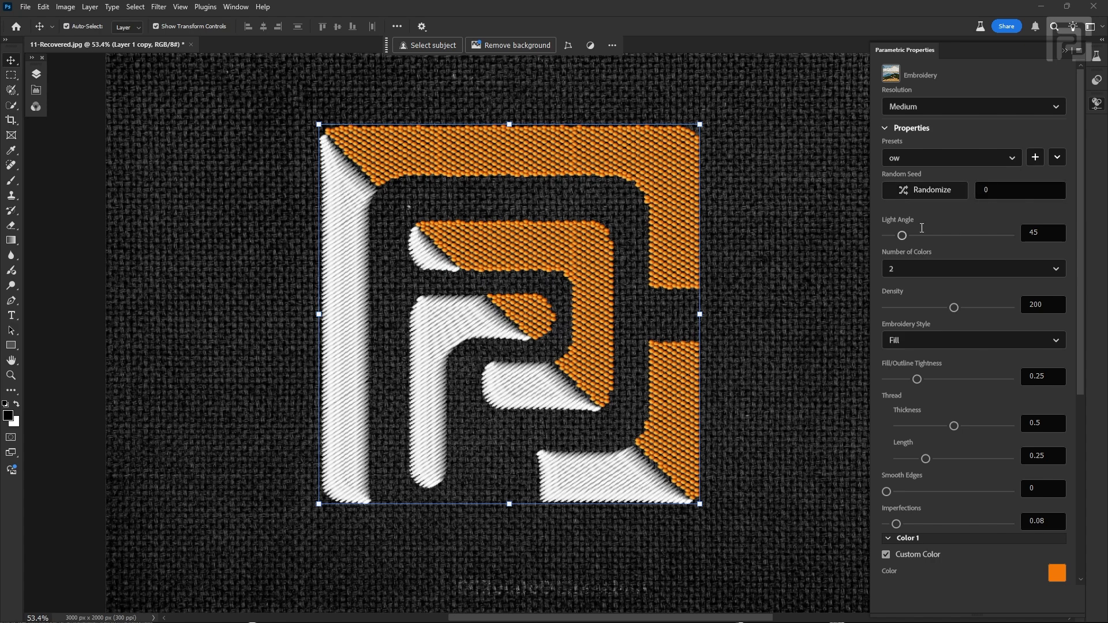
Try an overall embroidery density of 150 and look through the remaining settings.
{"action": "left_click", "coordinate": [955, 308]}
{"action": "type", "text": "150"}
{"action": "key", "text": "Return"}
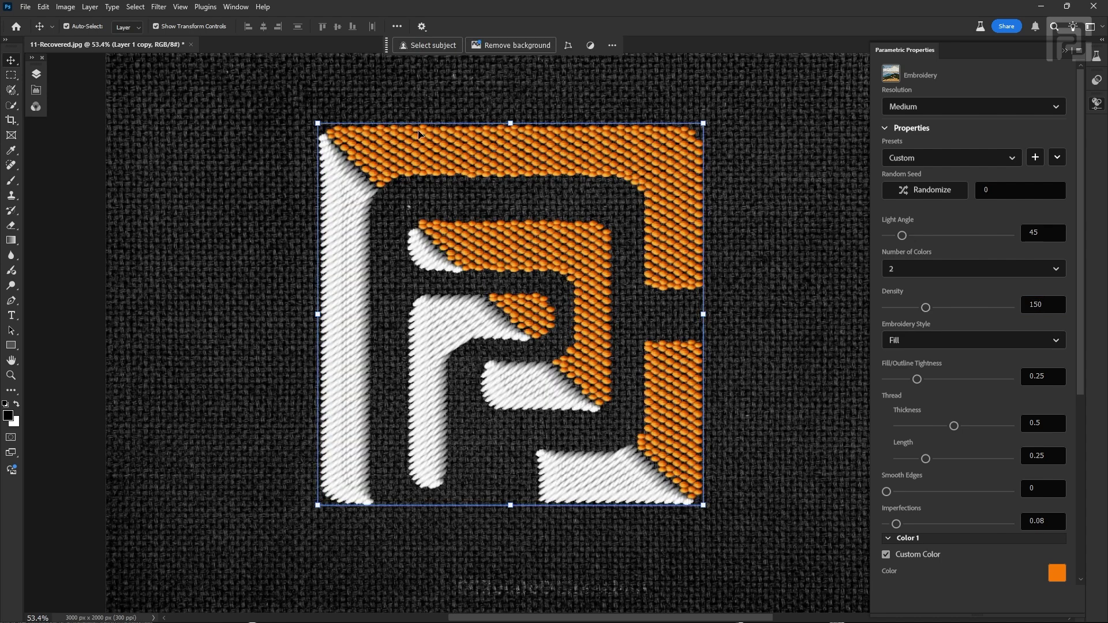
{"action": "scroll", "coordinate": [935, 394], "scroll_direction": "down", "scroll_amount": 5}
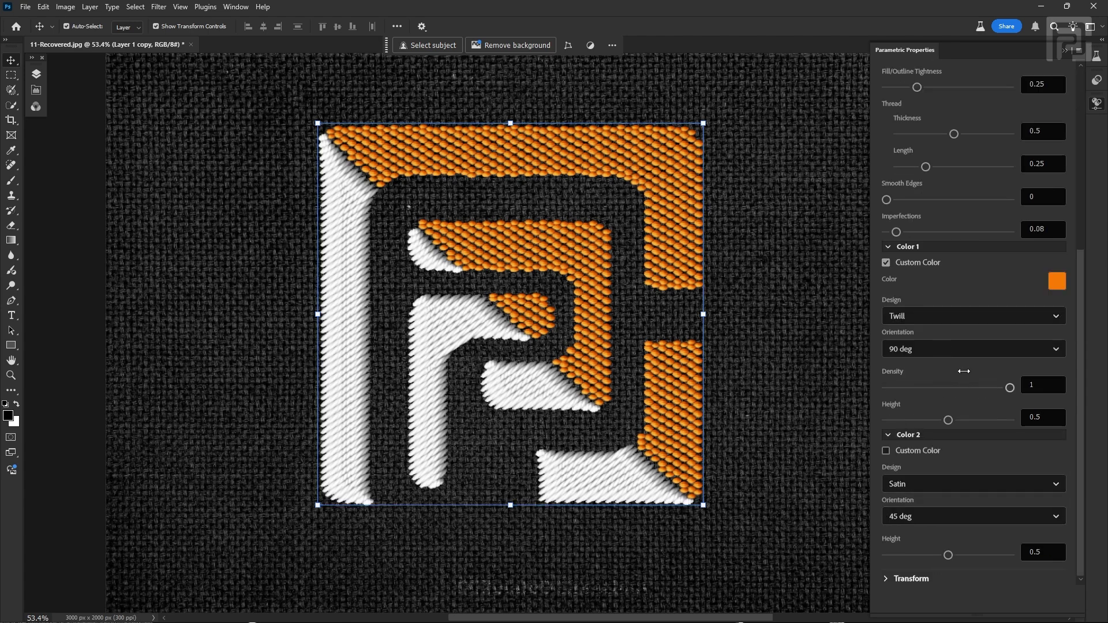
{"action": "scroll", "coordinate": [948, 394], "scroll_direction": "up", "scroll_amount": 5}
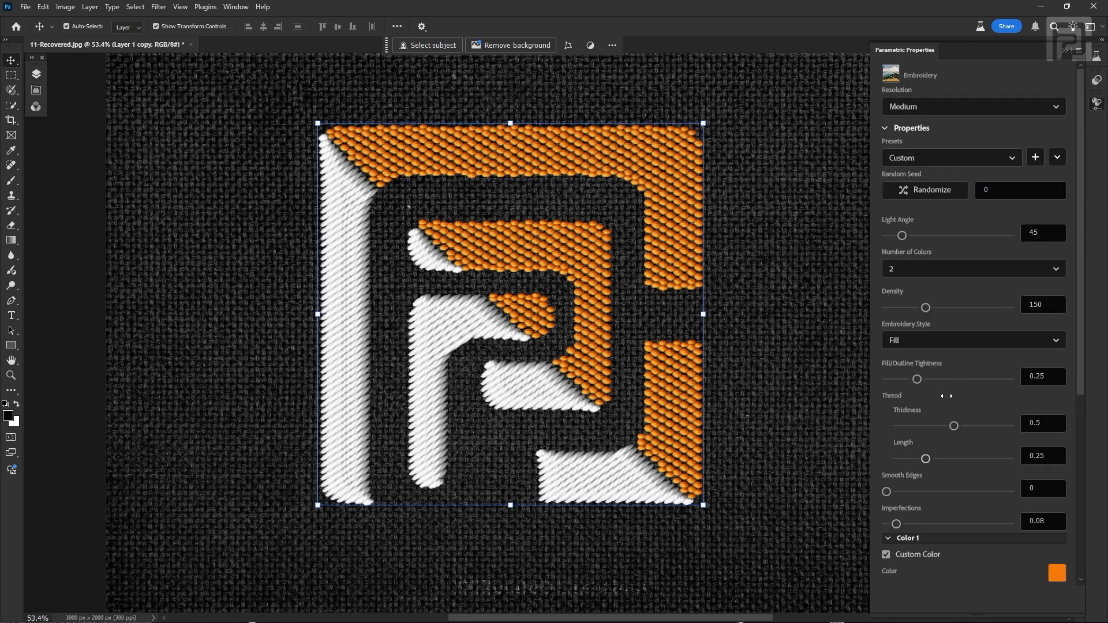
Try overall embroidery densities of 300 and 250 to compare the stitches.
{"action": "left_click", "coordinate": [949, 301]}
{"action": "type", "text": "300"}
{"action": "key", "text": "Return"}
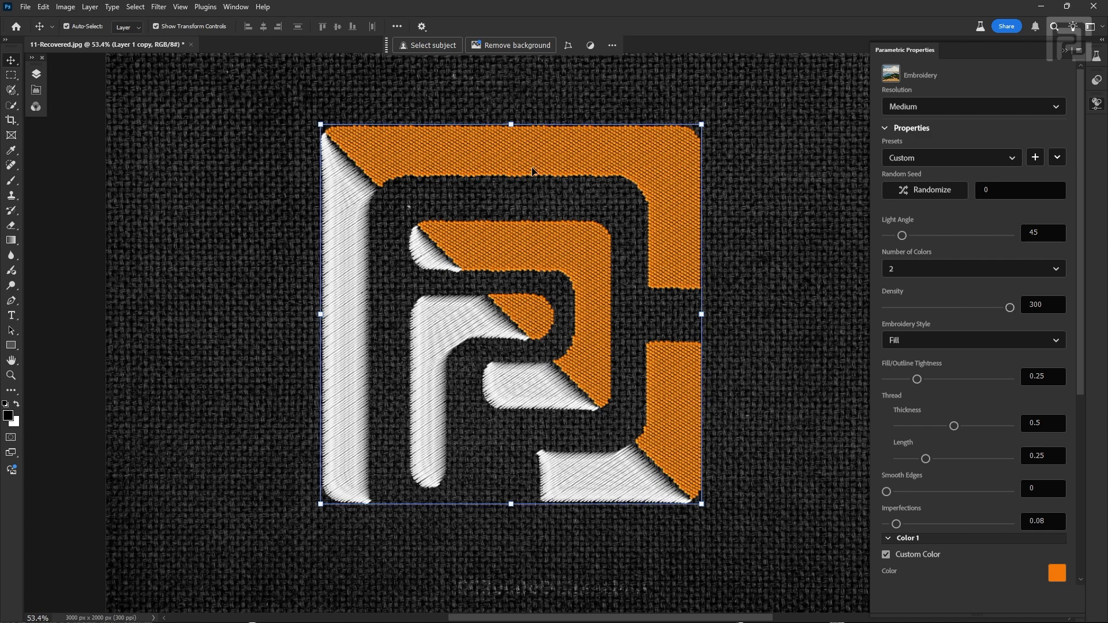
{"action": "left_click", "coordinate": [1049, 304]}
{"action": "type", "text": "250"}
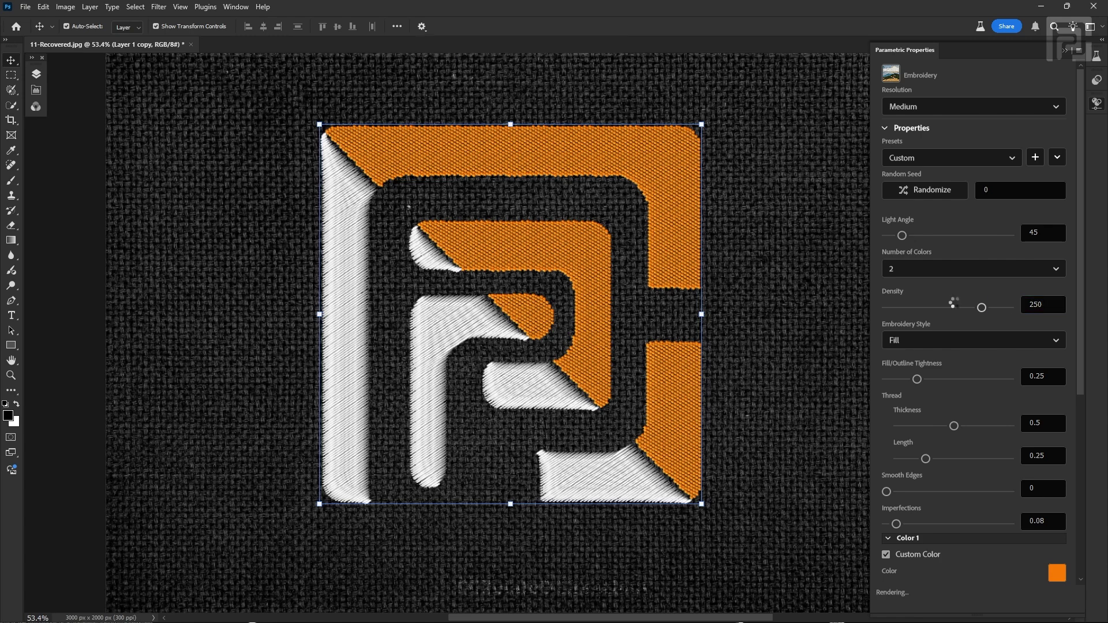
Try an overall embroidery density of 100 and return it to 200.
{"action": "left_click_drag", "start_coordinate": [1040, 306], "coordinate": [1028, 305]}
{"action": "type", "text": "1"}
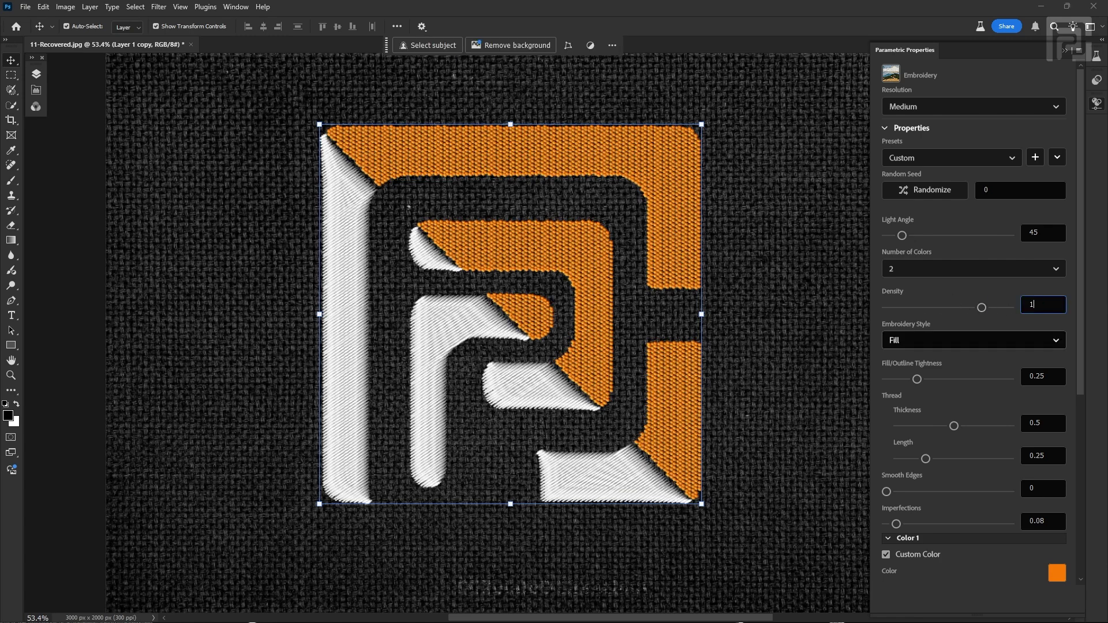
{"action": "type", "text": "00"}
{"action": "key", "text": "Return"}
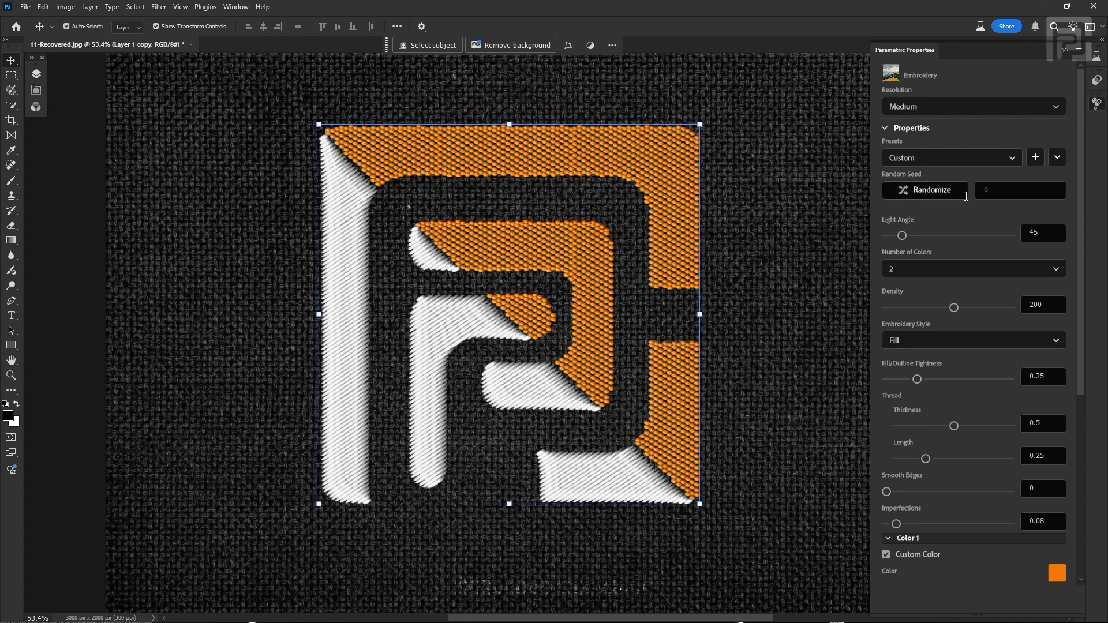
Randomize the embroidery's random seed and turn off the custom color for Color 1.
{"action": "left_click", "coordinate": [940, 192]}
{"action": "left_click", "coordinate": [927, 190]}
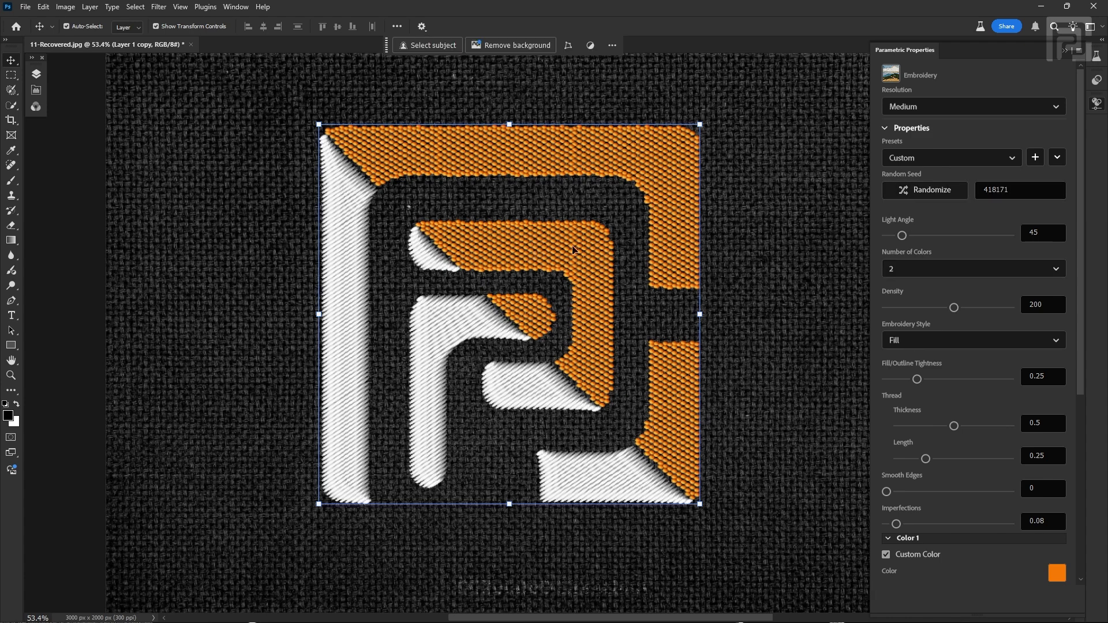
{"action": "scroll", "coordinate": [938, 404], "scroll_direction": "down", "scroll_amount": 5}
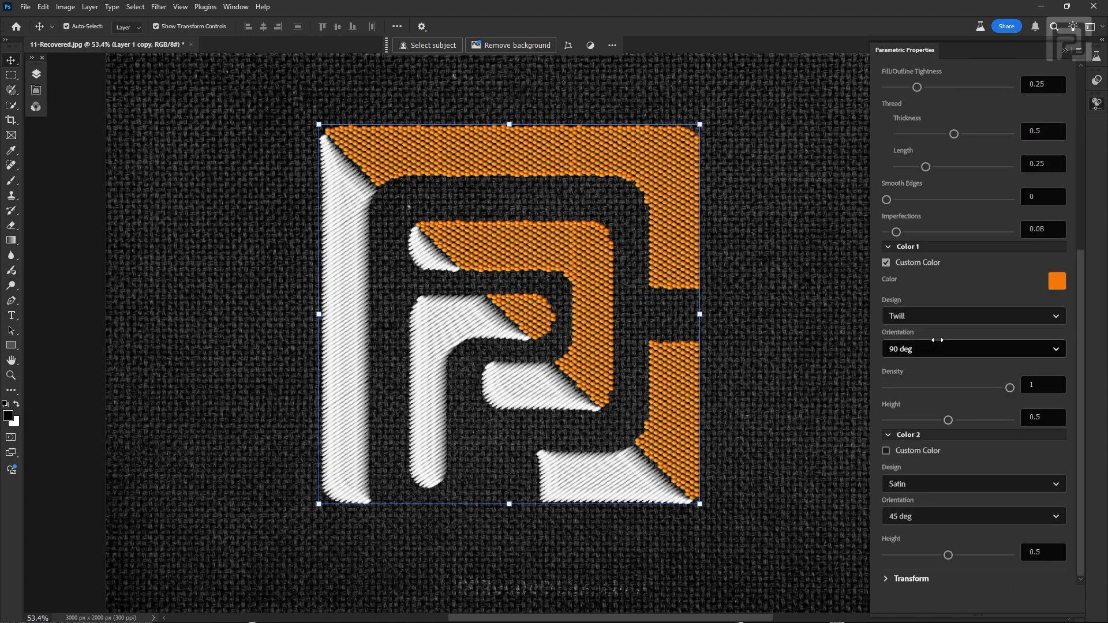
{"action": "left_click", "coordinate": [886, 263]}
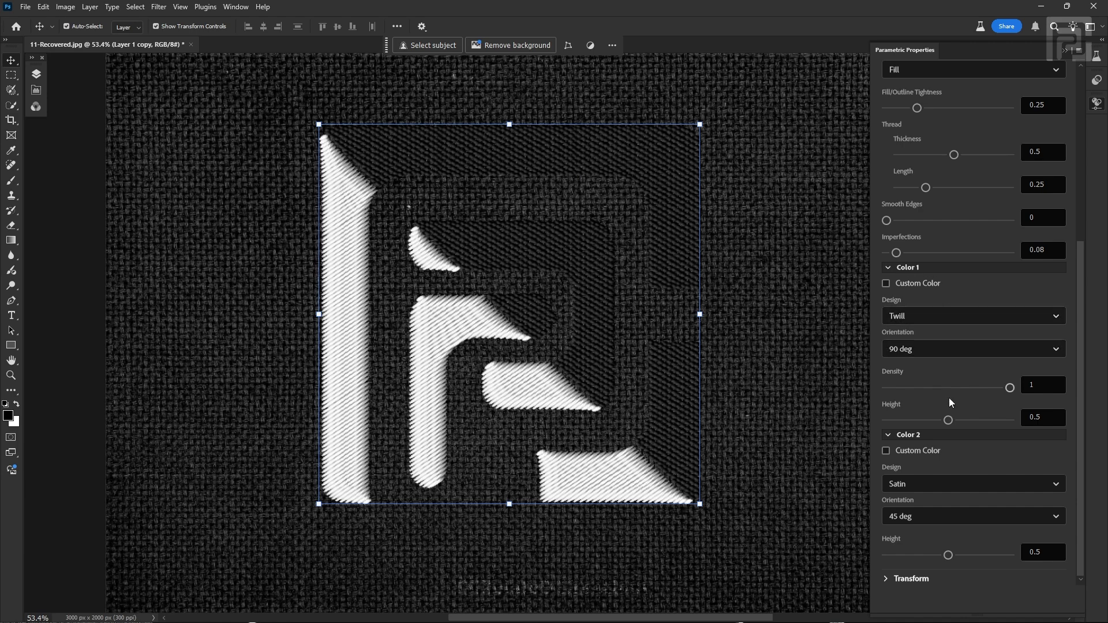
Set the thread thickness to 0.63 and length to 0.32, and change the embroidery style to Fill/Outline.
{"action": "scroll", "coordinate": [936, 369], "scroll_direction": "up", "scroll_amount": 3}
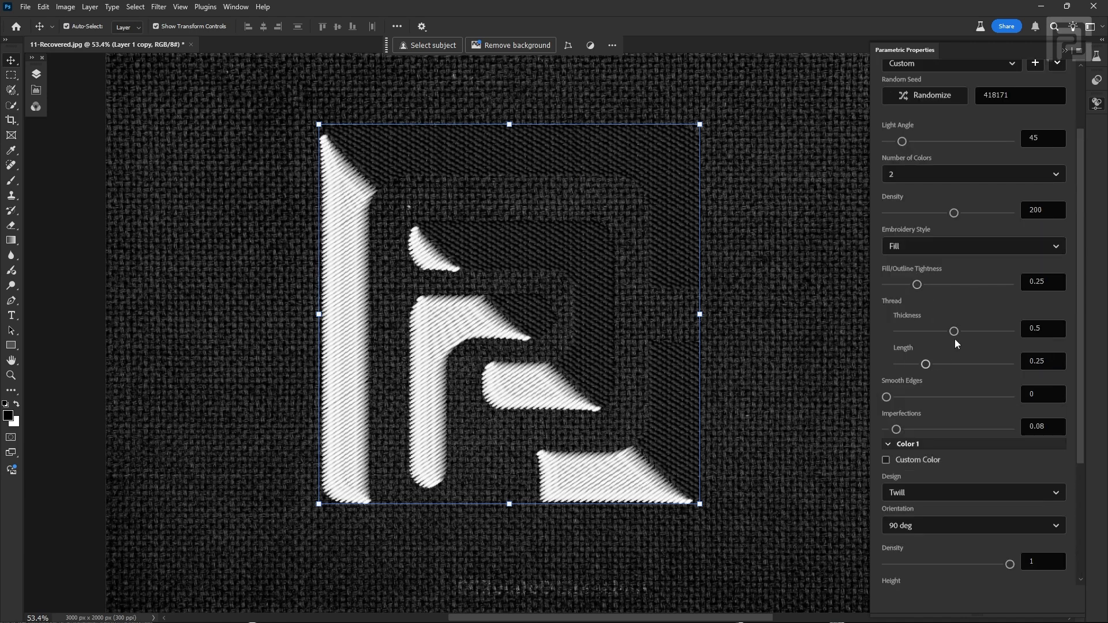
{"action": "left_click_drag", "start_coordinate": [969, 333], "coordinate": [971, 333]}
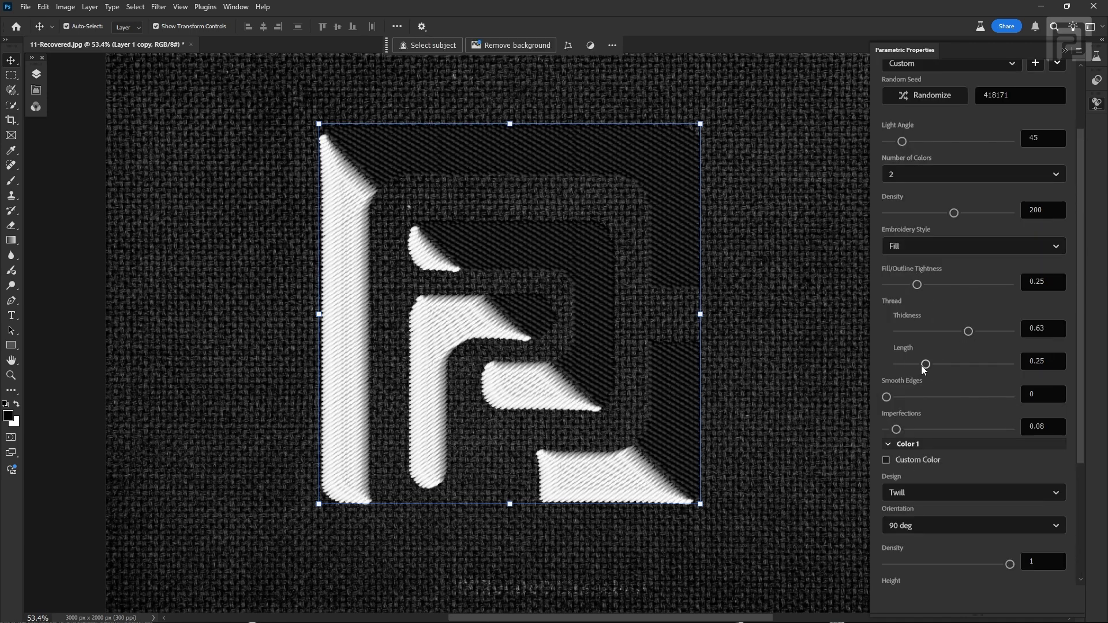
{"action": "left_click_drag", "start_coordinate": [926, 364], "coordinate": [933, 364]}
{"action": "left_click", "coordinate": [942, 246]}
{"action": "left_click", "coordinate": [915, 287]}
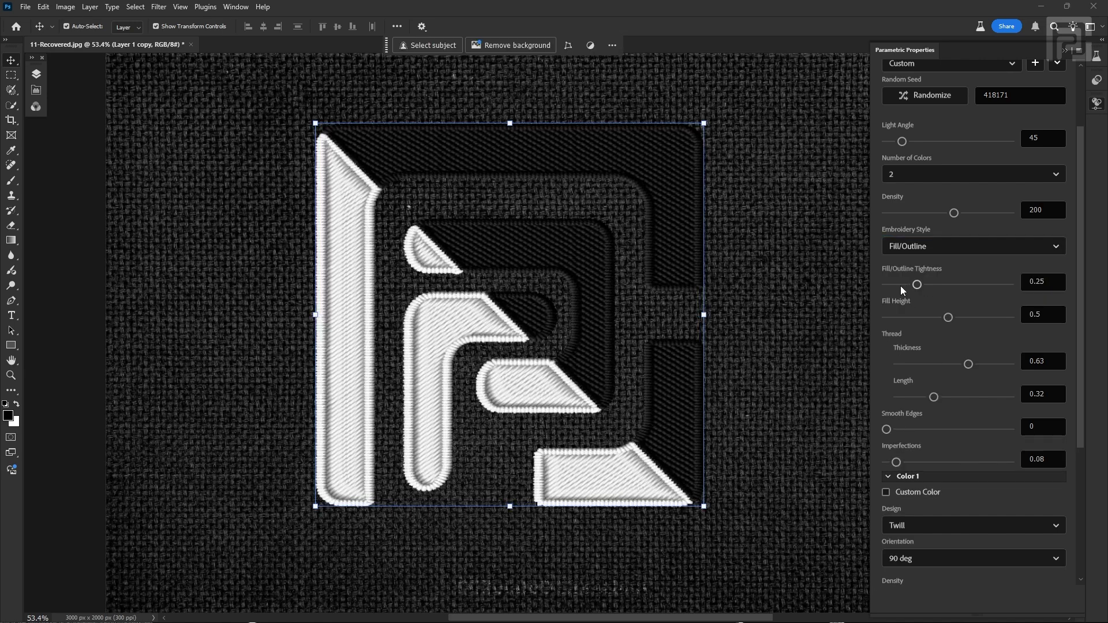
Randomize the outlined embroidery's seed repeatedly and inspect the stitch variation up close.
{"action": "scroll", "coordinate": [885, 265], "scroll_direction": "up", "scroll_amount": 3}
{"action": "left_click", "coordinate": [934, 193]}
{"action": "left_click", "coordinate": [935, 193]}
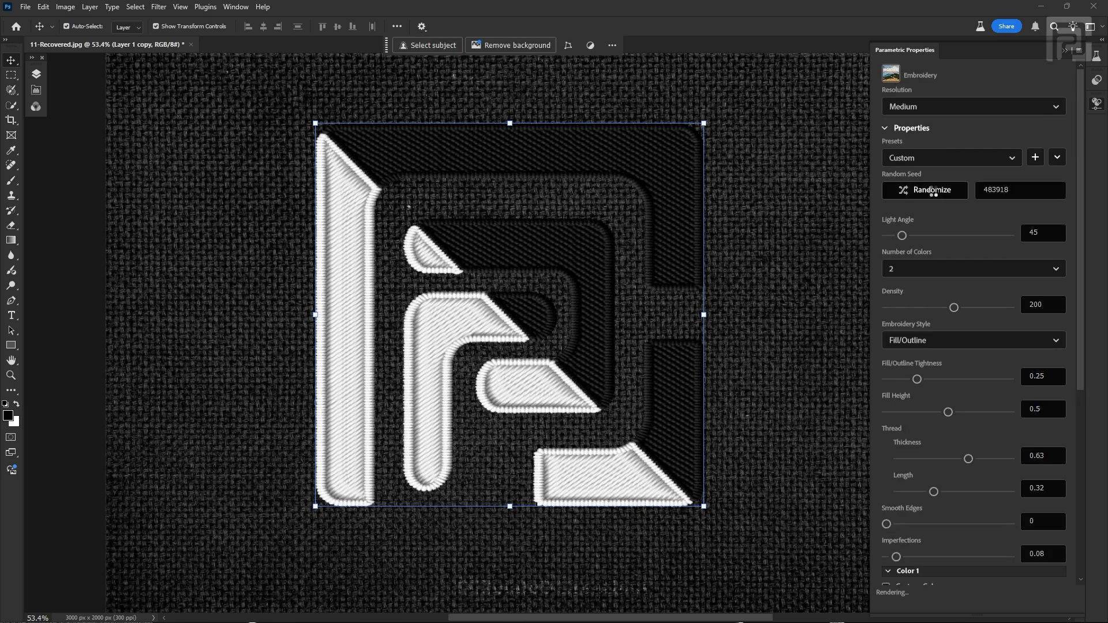
{"action": "key", "text": "z"}
{"action": "left_click_drag", "start_coordinate": [527, 253], "coordinate": [569, 250]}
{"action": "left_click_drag", "start_coordinate": [499, 235], "coordinate": [505, 232]}
{"action": "key", "text": "v"}
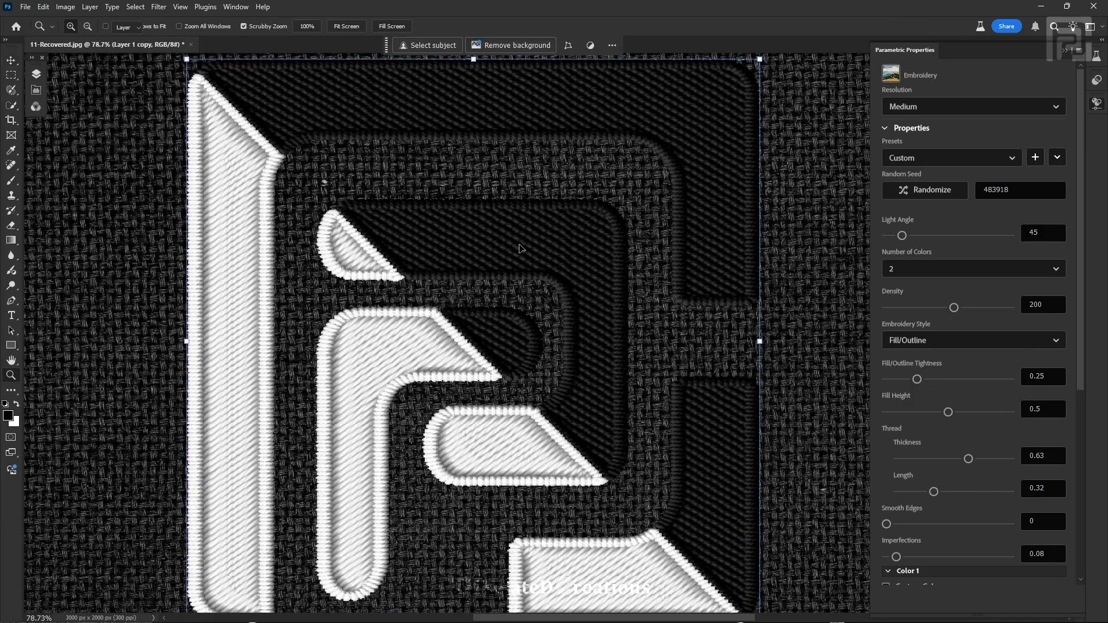
{"action": "left_click", "coordinate": [929, 191]}
{"action": "left_click", "coordinate": [932, 192]}
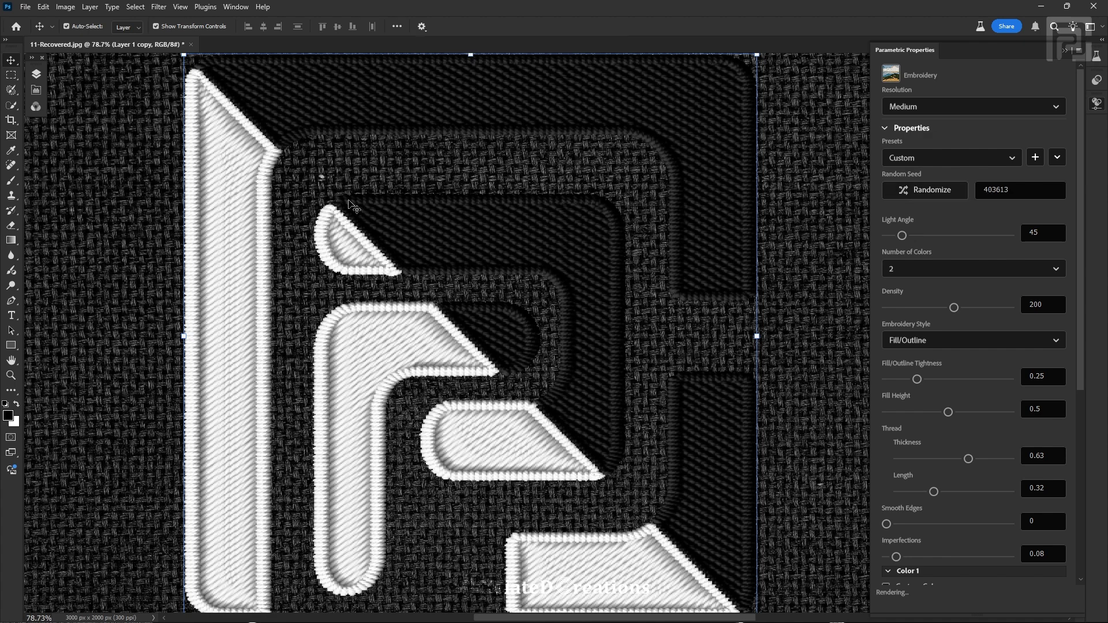
Generate several more random seeds for the Fill/Outline embroidery.
{"action": "left_click", "coordinate": [934, 194]}
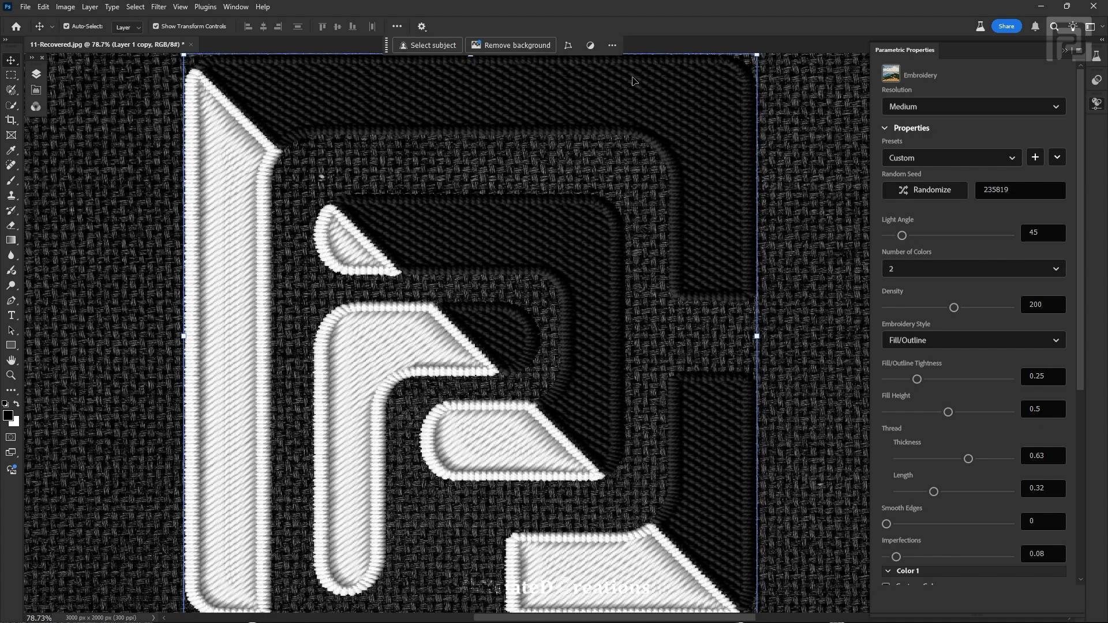
{"action": "left_click", "coordinate": [927, 195]}
{"action": "left_click", "coordinate": [927, 195]}
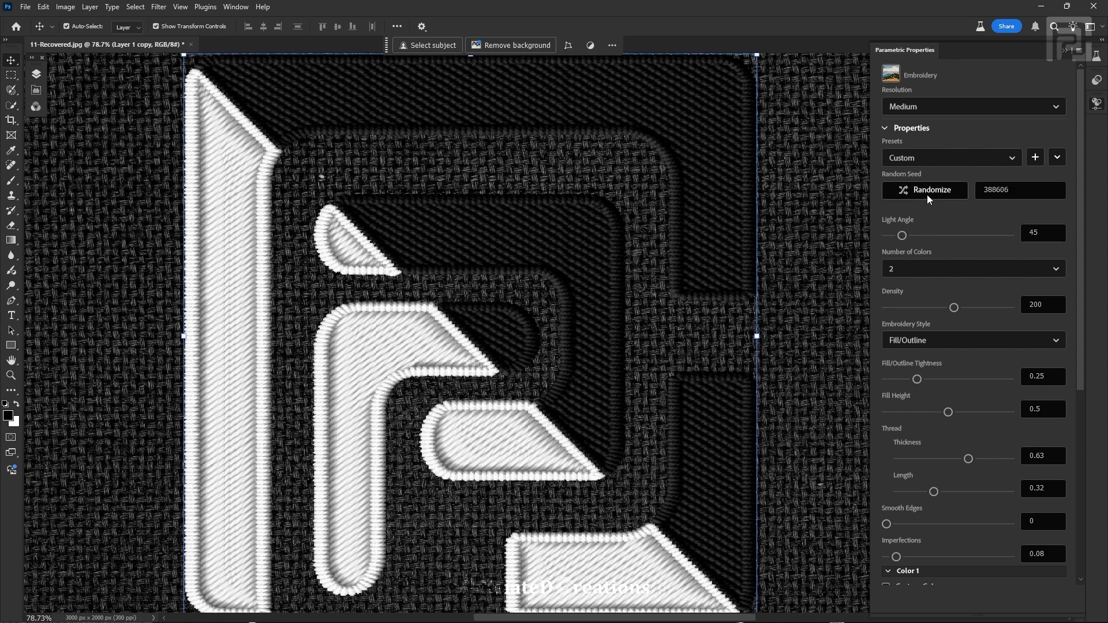
{"action": "left_click", "coordinate": [927, 195]}
Enter 154553223 as the embroidery's random seed and check the whole logo.
{"action": "left_click", "coordinate": [1024, 195]}
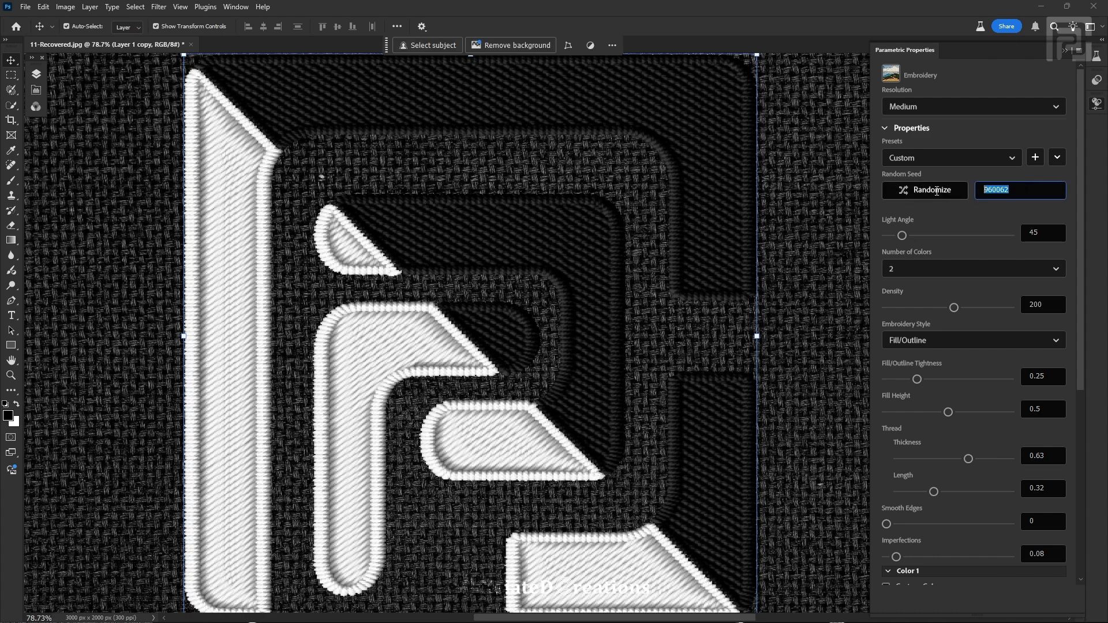
{"action": "type", "text": "154553223"}
{"action": "key", "text": "Return"}
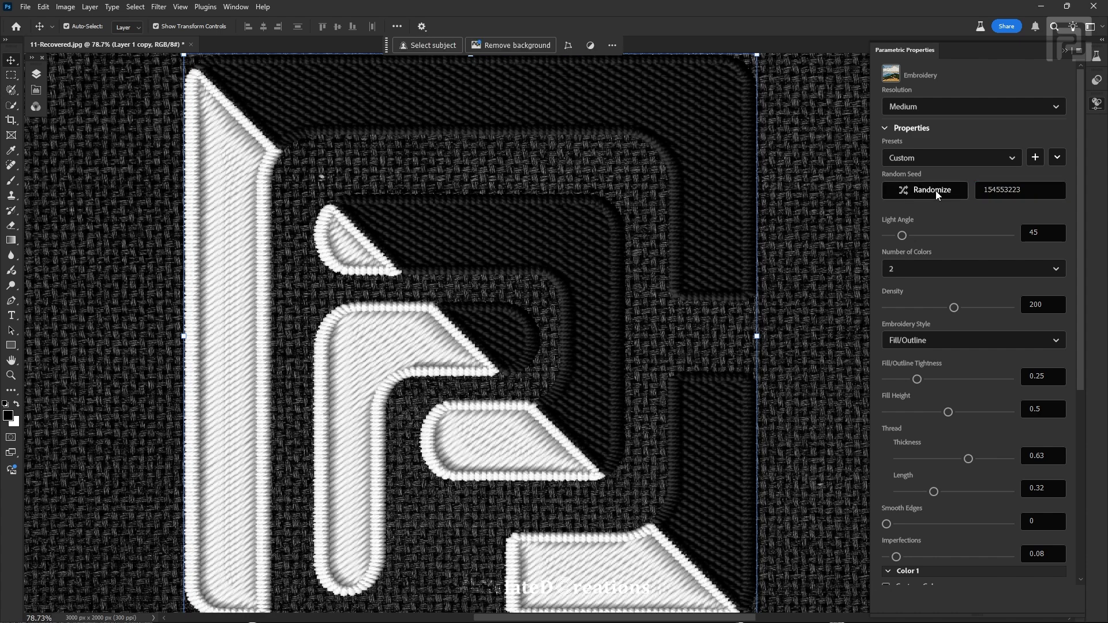
{"action": "key", "text": "z"}
{"action": "mouse_move", "coordinate": [586, 265]}
{"action": "left_mouse_down"}
{"action": "mouse_move", "coordinate": [564, 292]}
{"action": "mouse_move", "coordinate": [584, 280]}
{"action": "left_mouse_up"}
{"action": "key", "text": "v"}
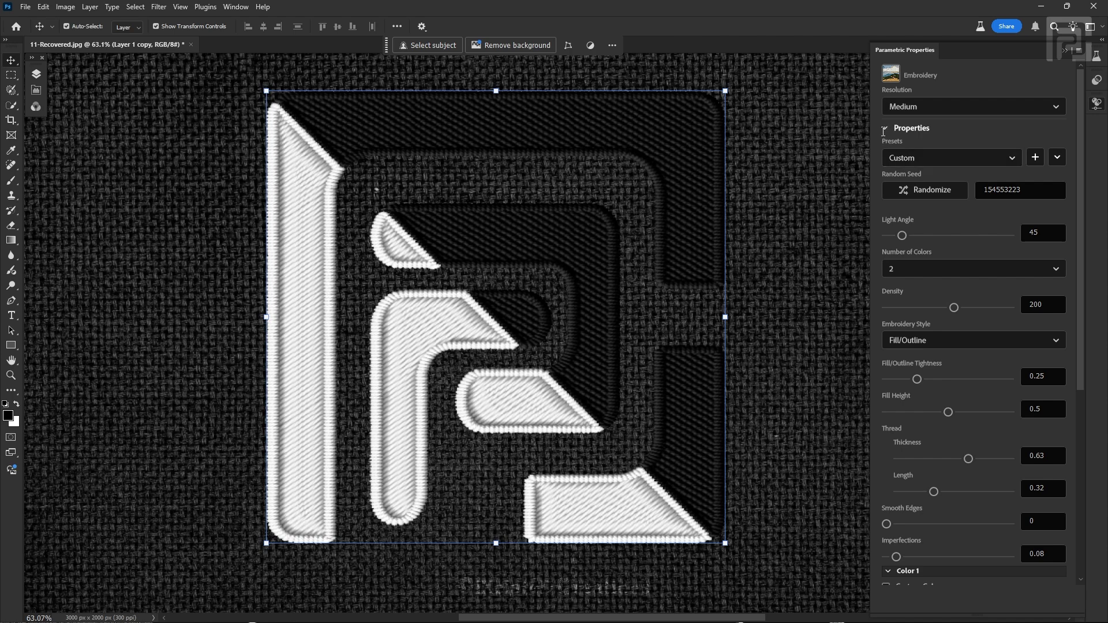
Try a transform scale of 6.48 and a Repeat X of 45456 on the embroidery, and reset the transform.
{"action": "left_click", "coordinate": [885, 128]}
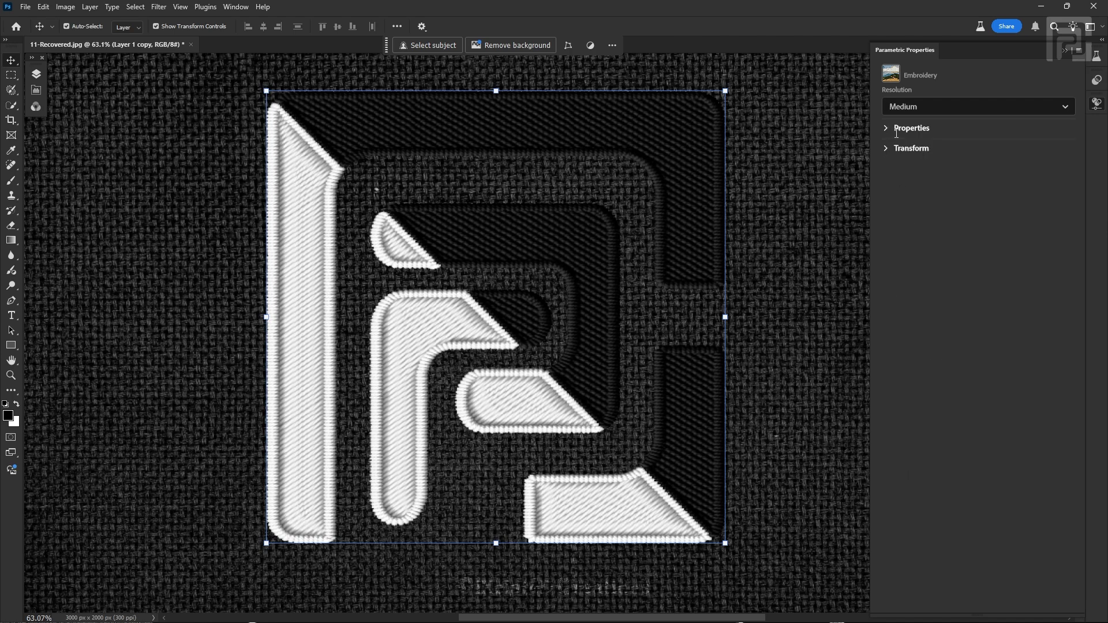
{"action": "left_click", "coordinate": [887, 149]}
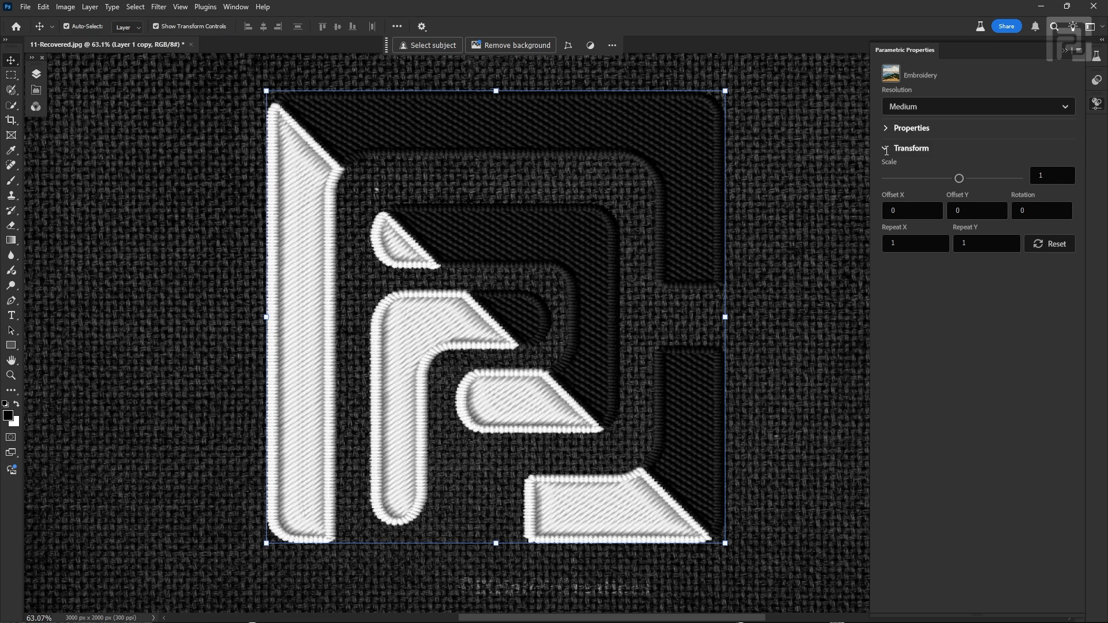
{"action": "left_click_drag", "start_coordinate": [959, 178], "coordinate": [996, 179]}
{"action": "key", "text": "Tab"}
{"action": "type", "text": "45456"}
{"action": "key", "text": "Return"}
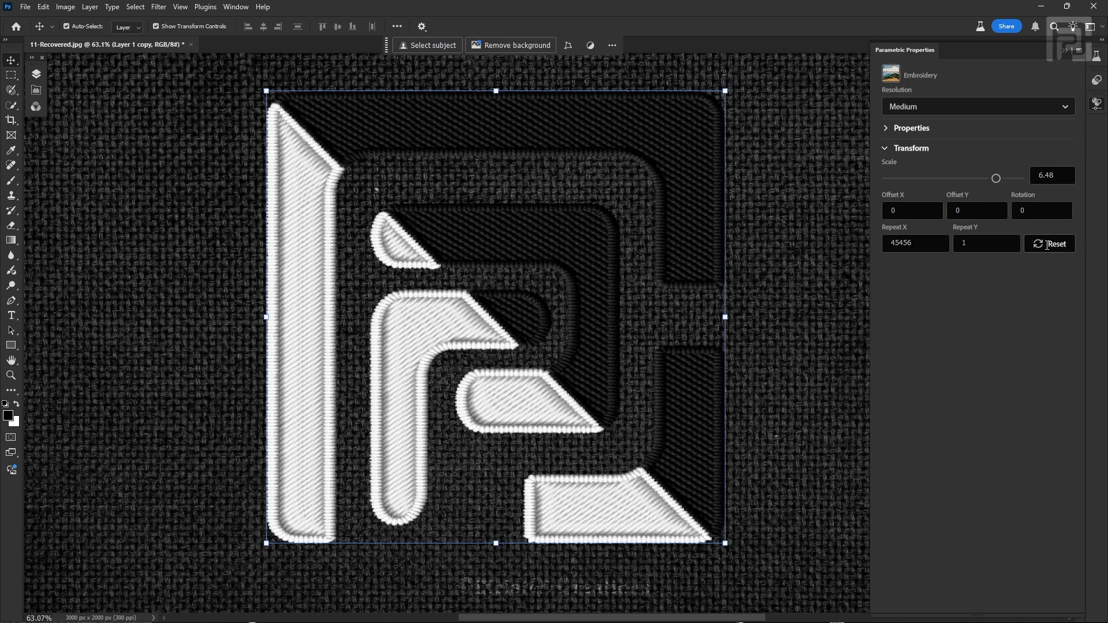
{"action": "left_click", "coordinate": [1048, 245]}
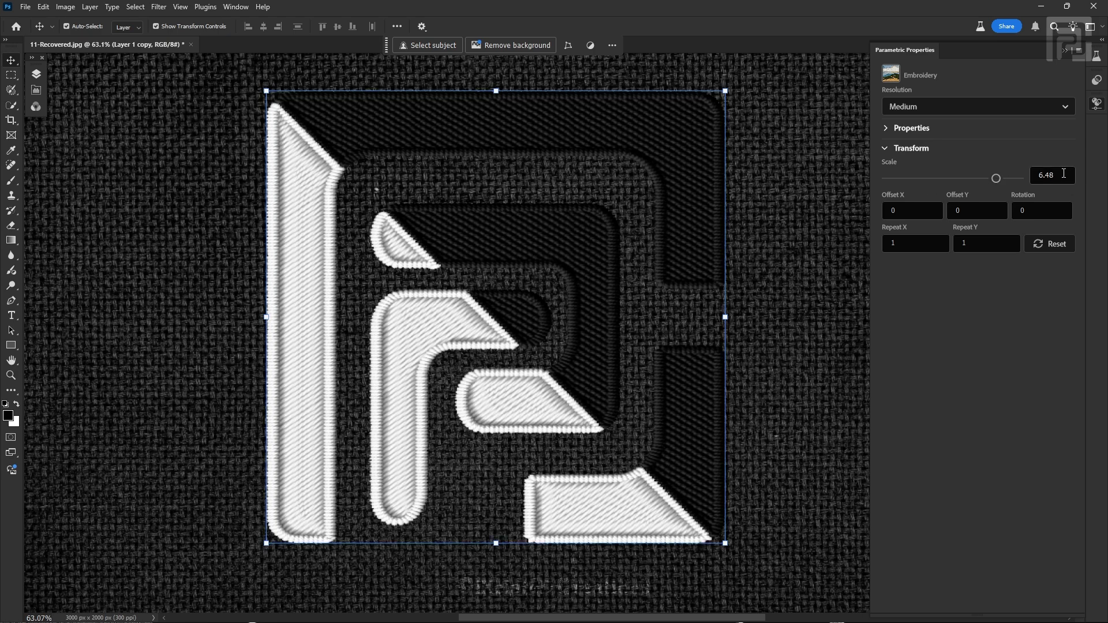
Set the embroidery's transform scale to 0.01.
{"action": "left_click_drag", "start_coordinate": [1064, 173], "coordinate": [1007, 179]}
{"action": "type", "text": "0.01"}
{"action": "key", "text": "Return"}
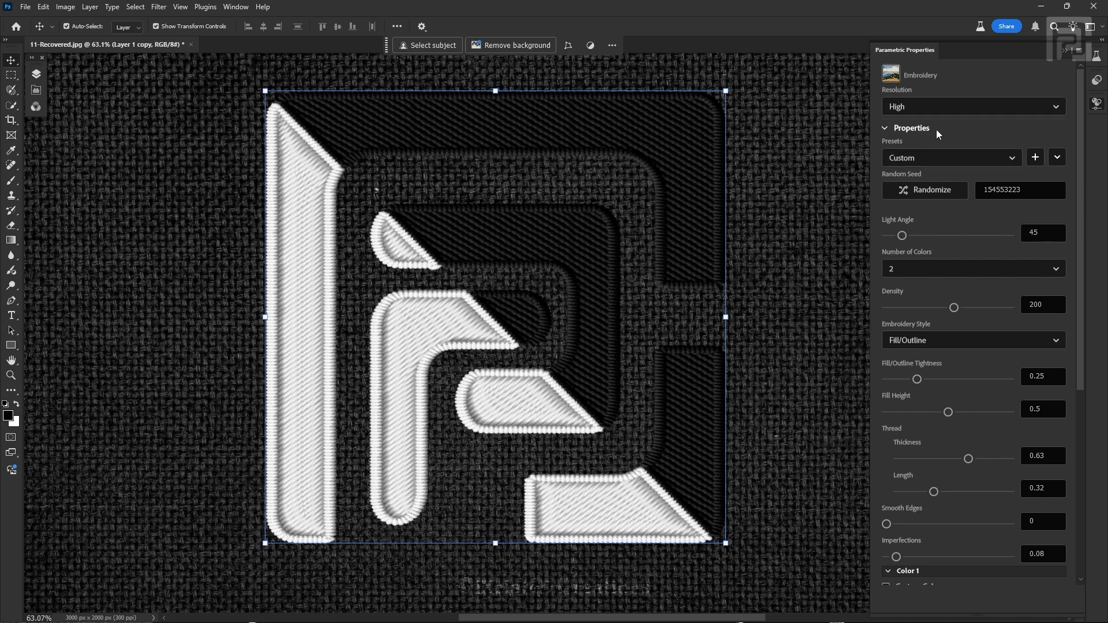
Set the embroidery filter's resolution to Ultra and inspect the re-rendered stitches.
{"action": "left_click", "coordinate": [935, 107]}
{"action": "left_click", "coordinate": [940, 186]}
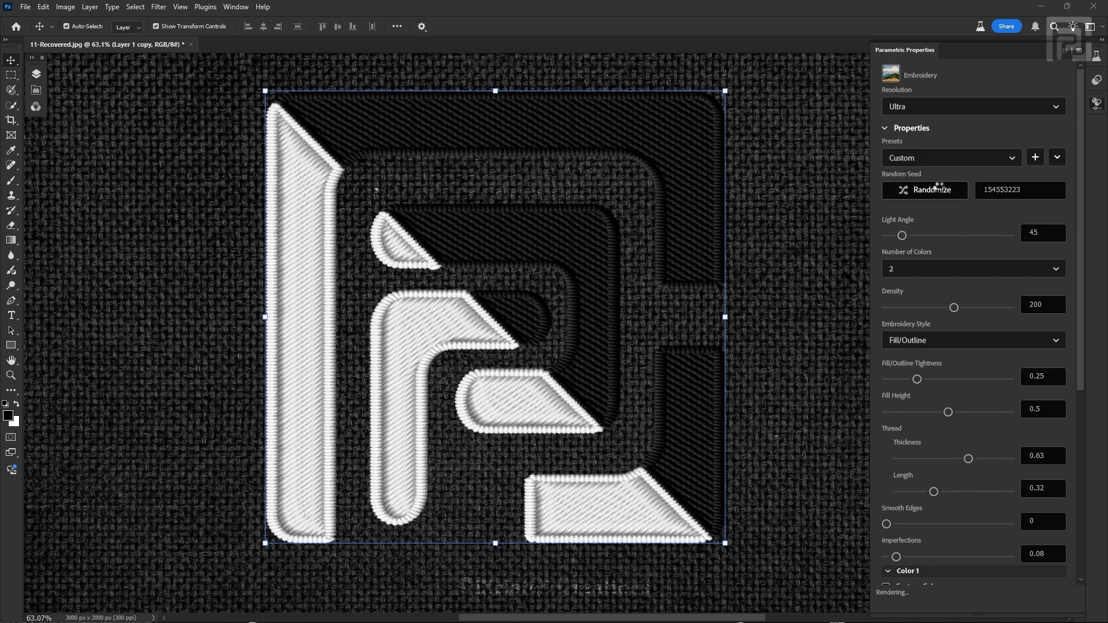
{"action": "key", "text": "z"}
{"action": "left_click_drag", "start_coordinate": [507, 272], "coordinate": [523, 292]}
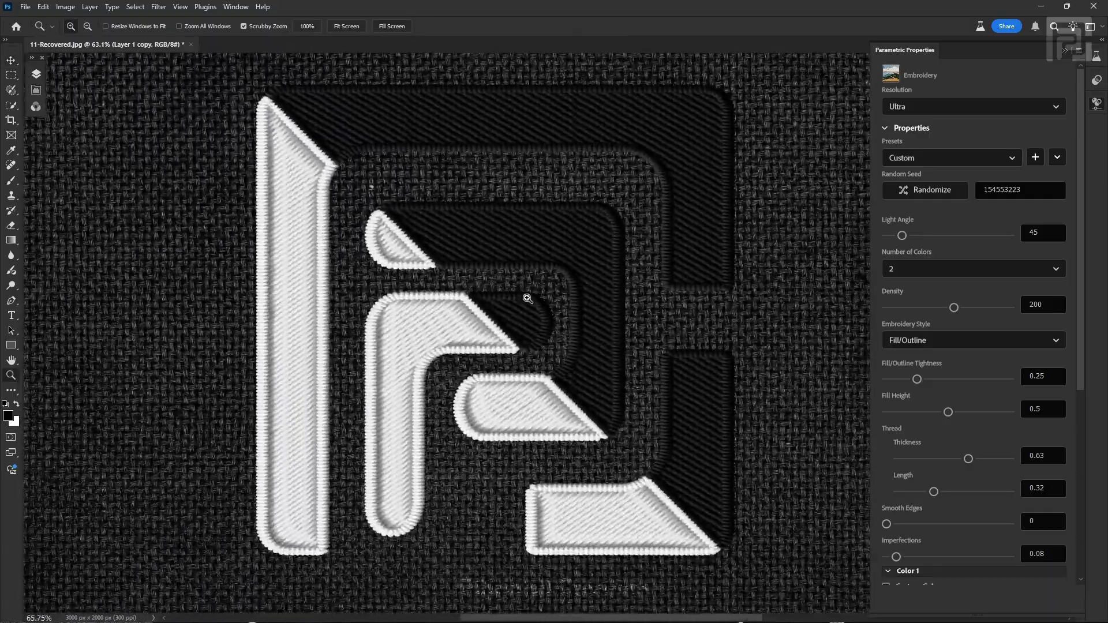
{"action": "key", "text": "v"}
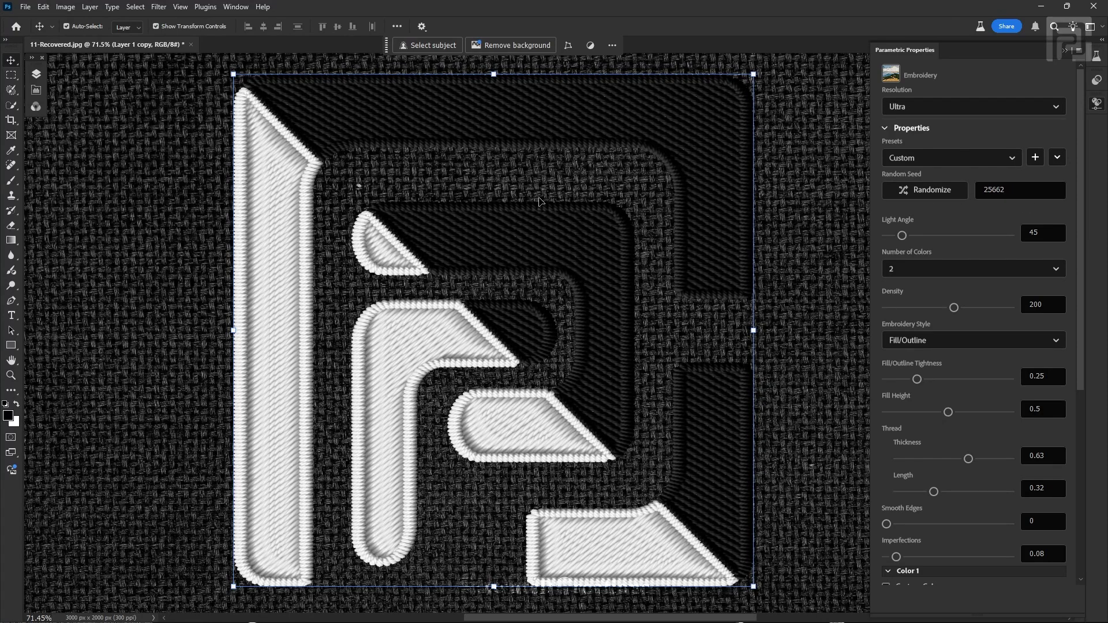